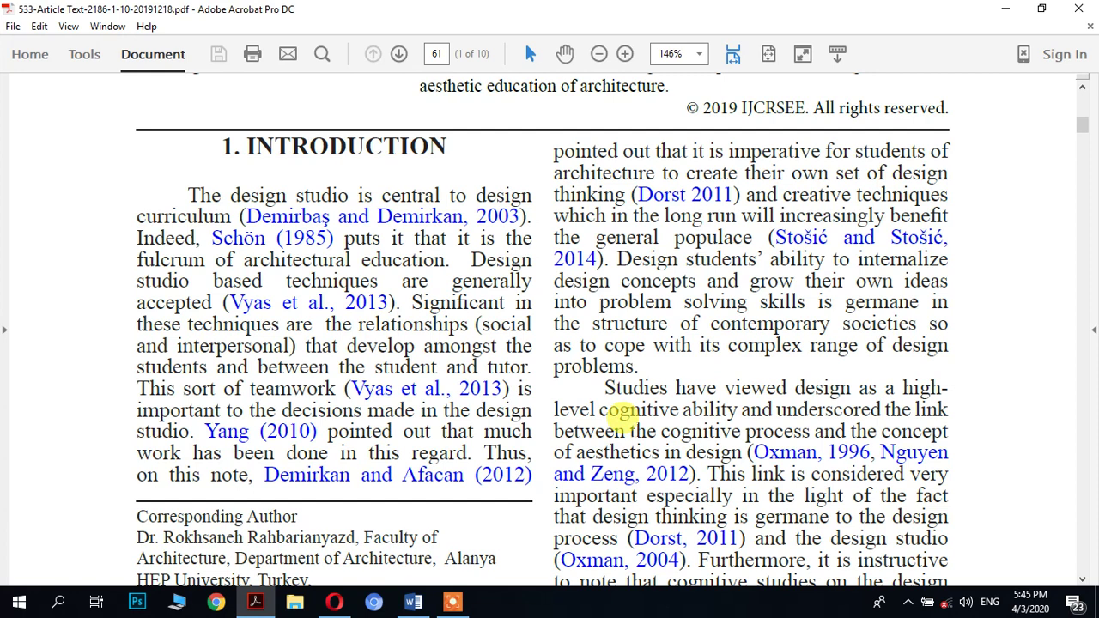
# Follow the first 2003 citation in the PDF's introduction to its reference list entry and highlight that entry.
pyautogui.scroll(2, 627, 416)
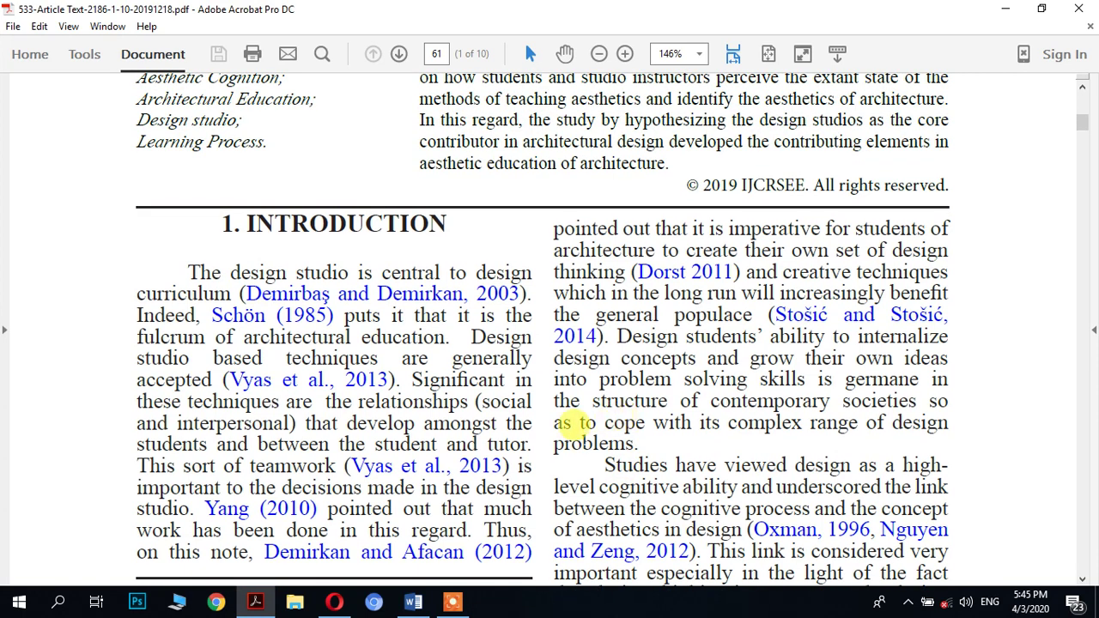
pyautogui.scroll(1, 563, 422)
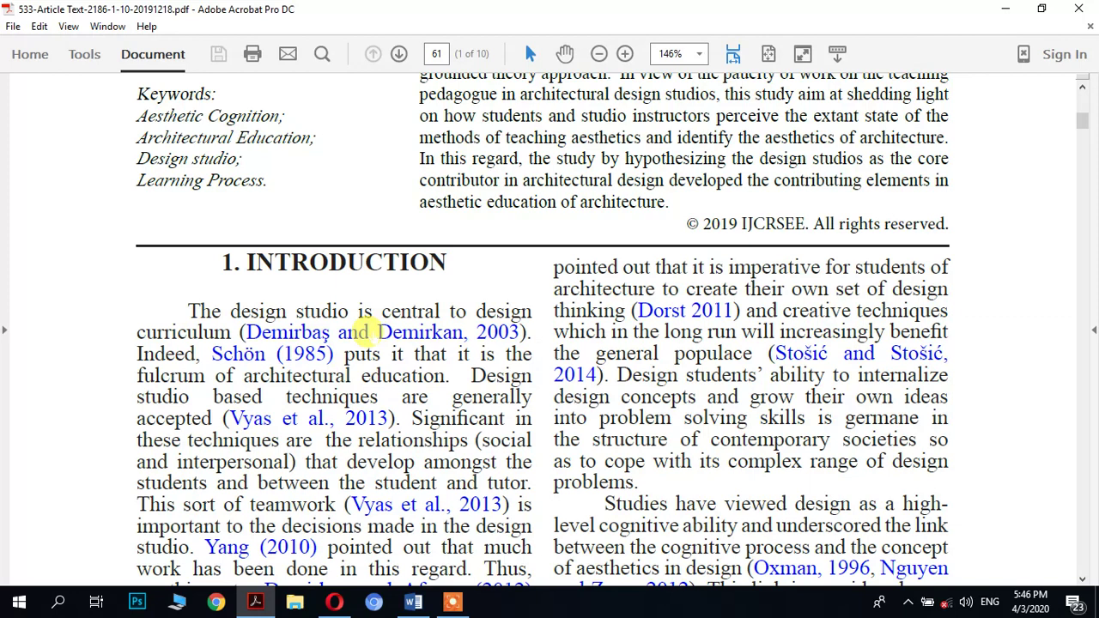
pyautogui.click(294, 333)
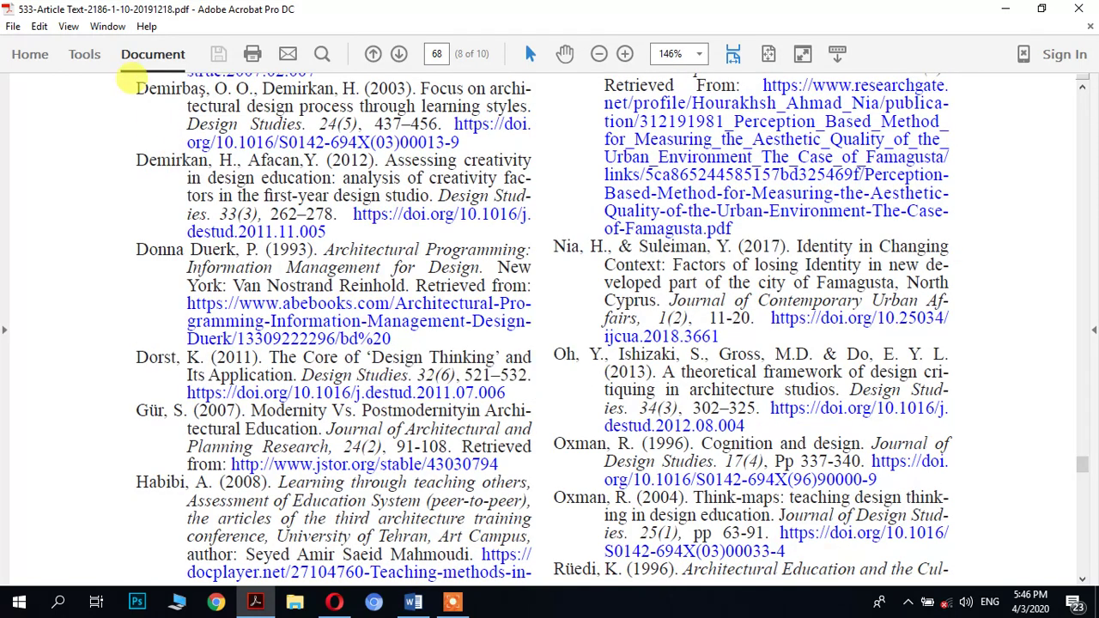
pyautogui.moveTo(137, 87); pyautogui.dragTo(440, 118)
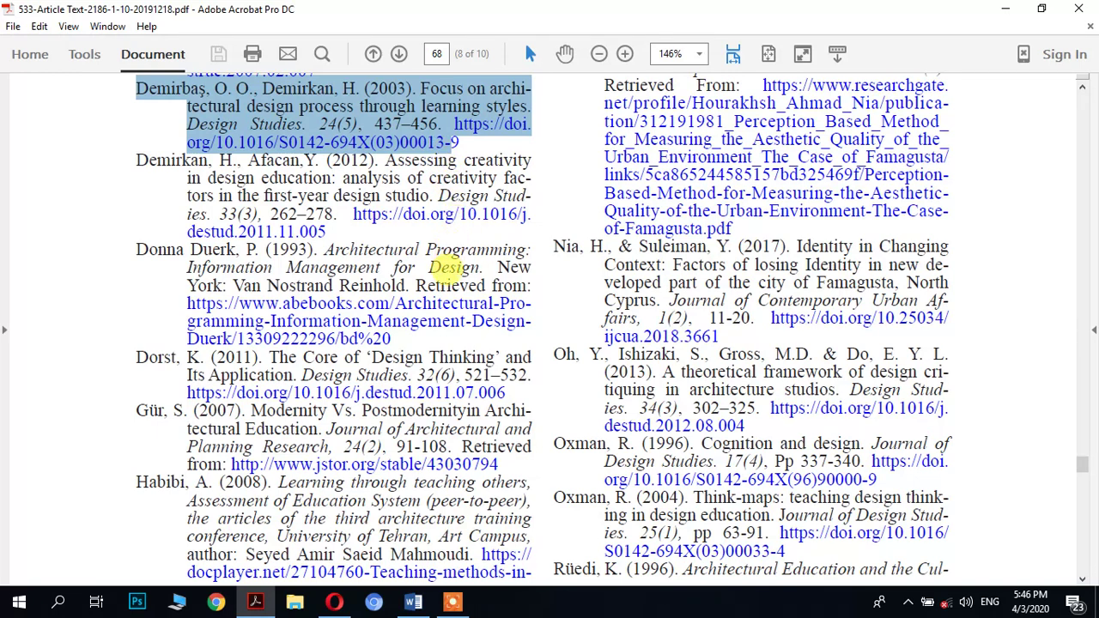
pyautogui.scroll(1, 444, 262)
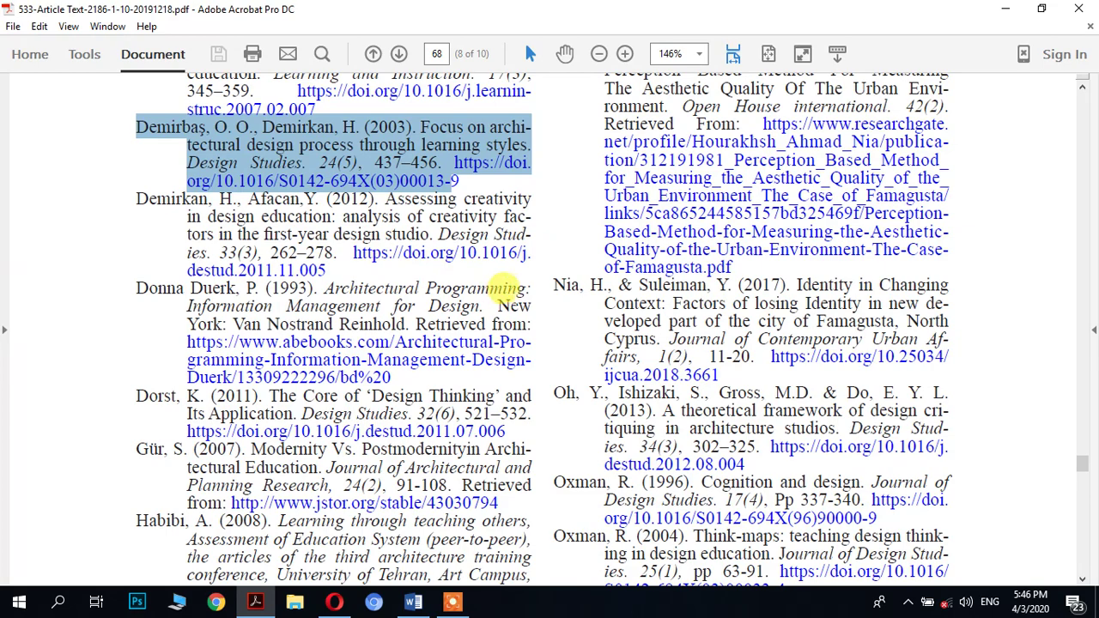
# Switch to the Word paper and examine the entries under its References heading.
pyautogui.click(413, 603)
pyautogui.scroll(-3, 626, 372)
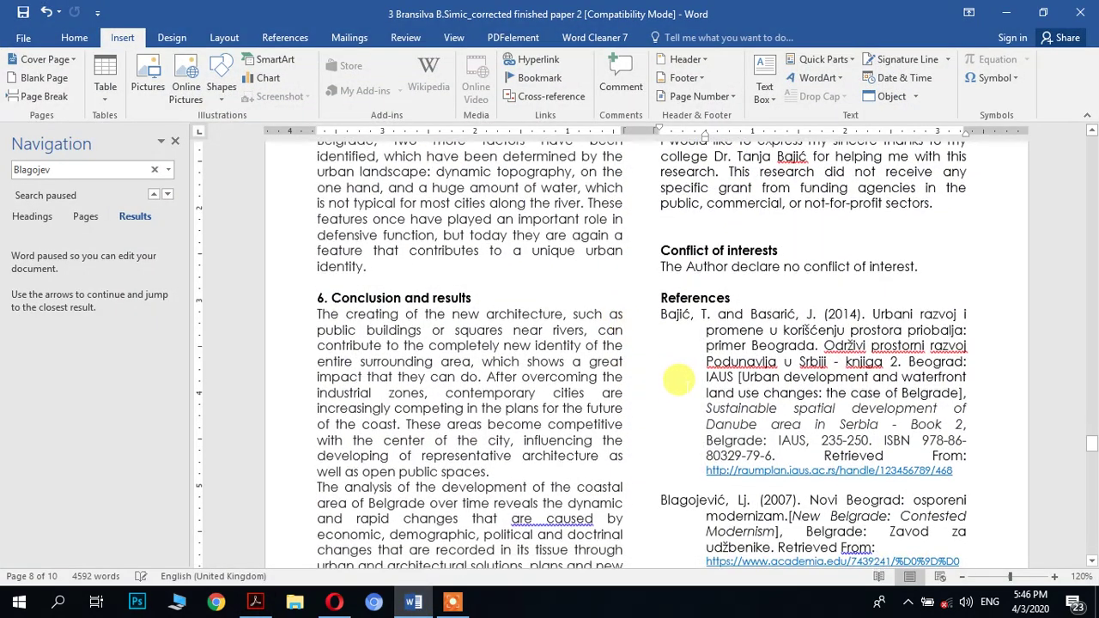
pyautogui.moveTo(650, 203); pyautogui.dragTo(792, 470)
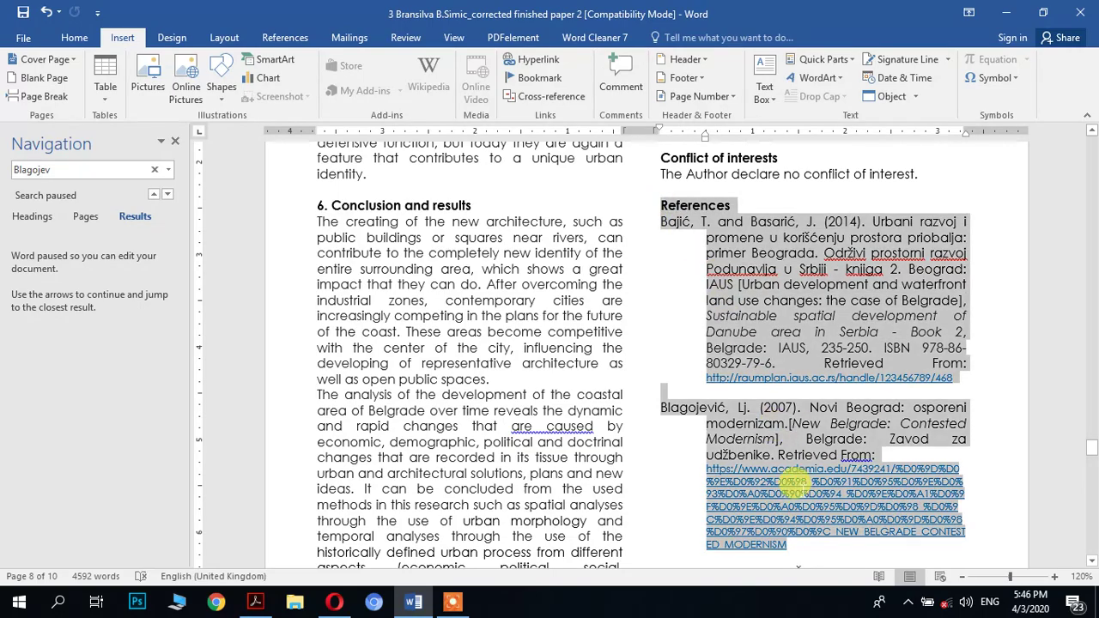
pyautogui.scroll(-5, 668, 258)
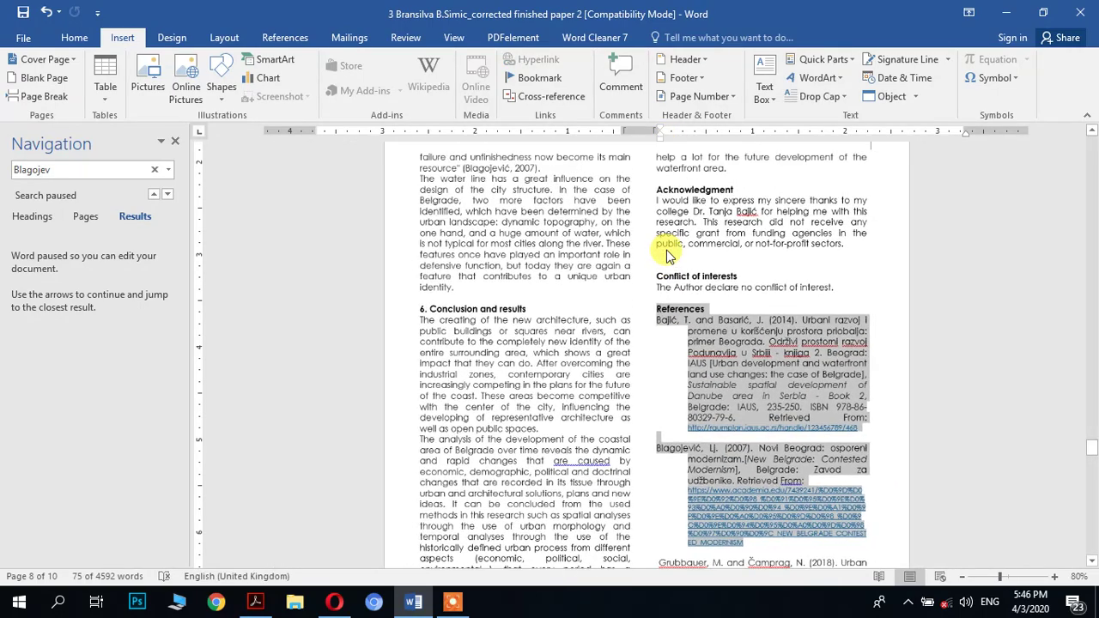
pyautogui.scroll(-10, 668, 262)
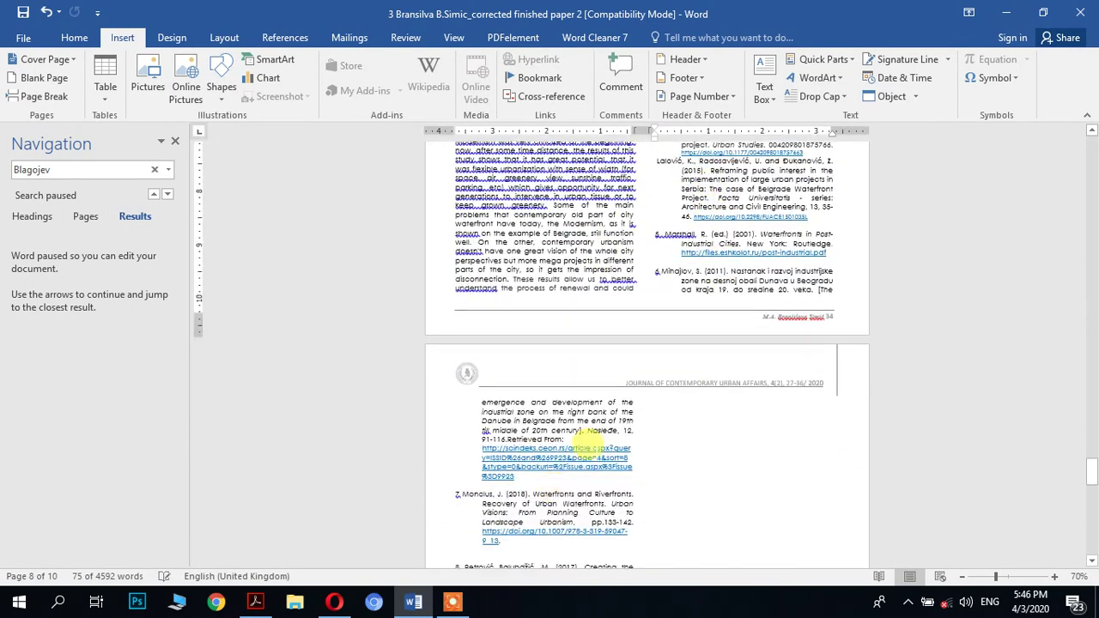
pyautogui.scroll(3, 726, 361)
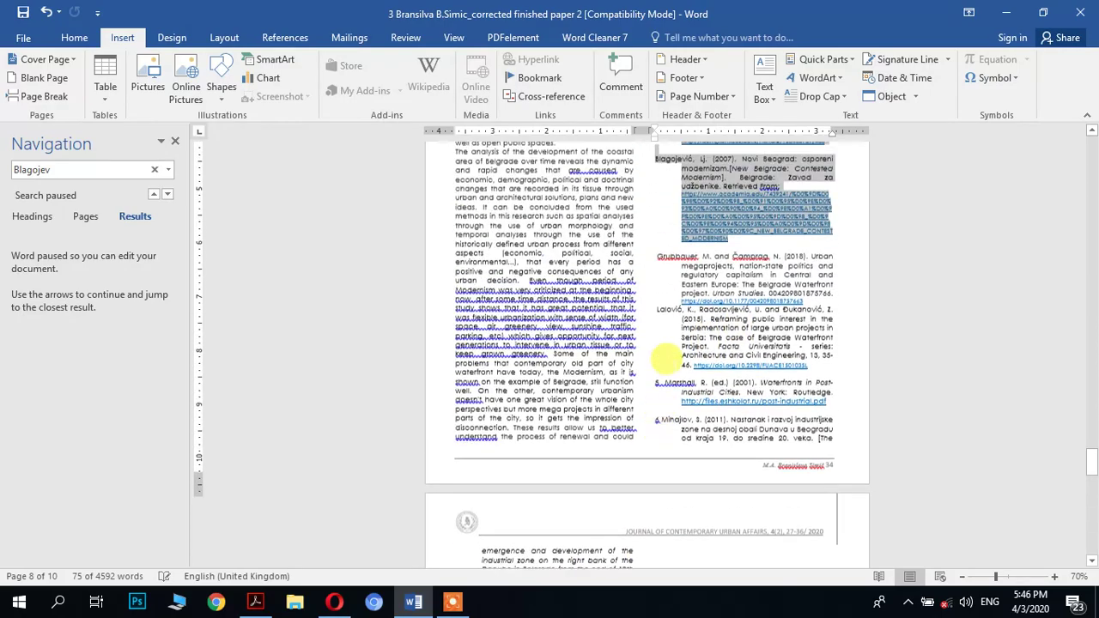
pyautogui.scroll(3, 670, 253)
pyautogui.click(653, 241)
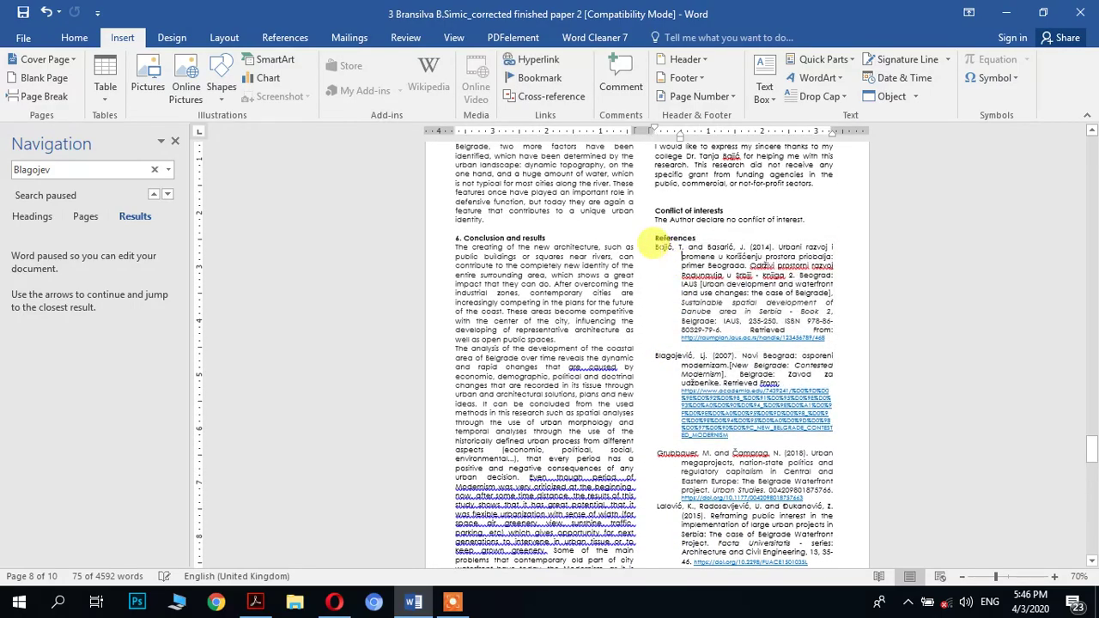
# Add the numbers 1 and 2 in front of the first two entries in the reference list.
pyautogui.scroll(9, 697, 256)
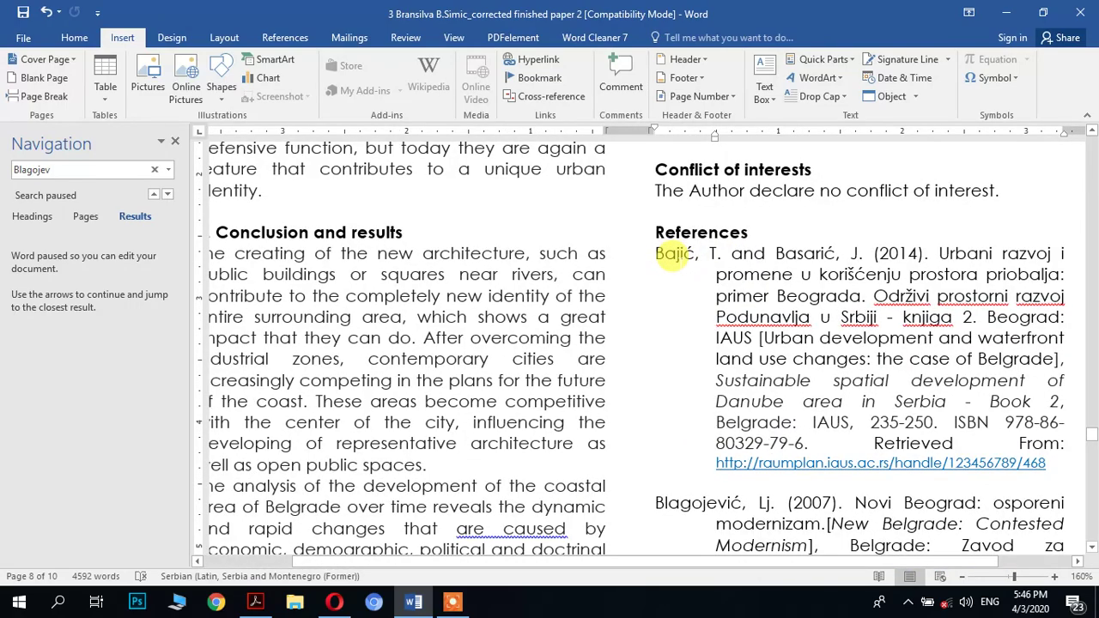
pyautogui.write('1')
pyautogui.scroll(-3, 652, 325)
pyautogui.write('2')
pyautogui.scroll(-4, 650, 309)
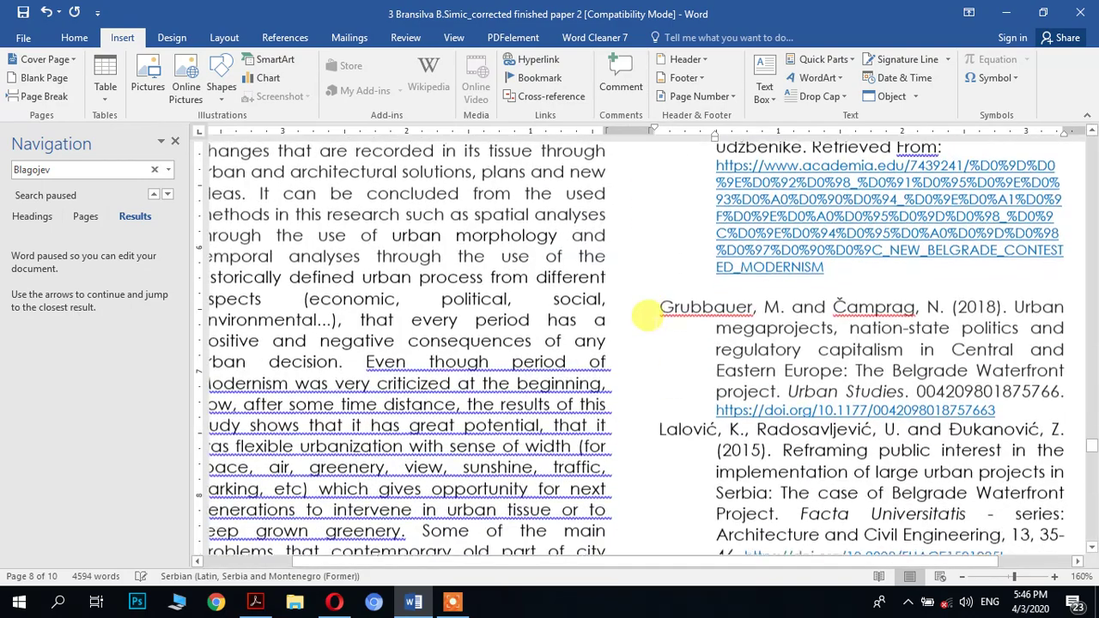
# Add the numbers 3 and 4 in front of the third and fourth entries in the reference list.
pyautogui.scroll(4, 667, 301)
pyautogui.scroll(-3, 678, 258)
pyautogui.write('3')
pyautogui.scroll(-3, 658, 279)
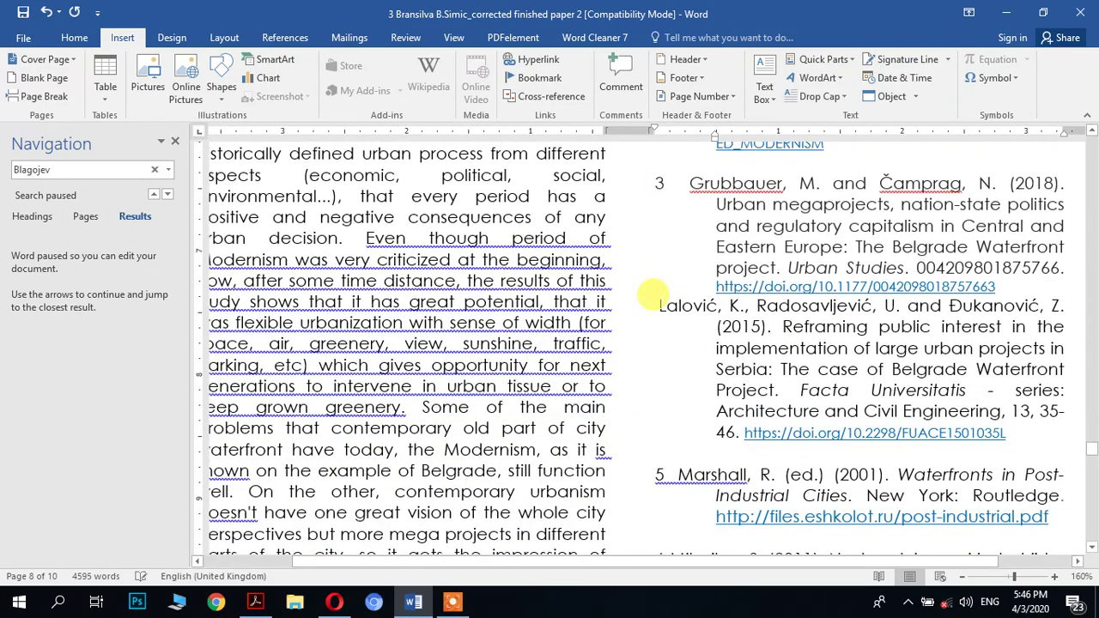
pyautogui.click(658, 302)
pyautogui.write('4')
pyautogui.scroll(-2, 646, 337)
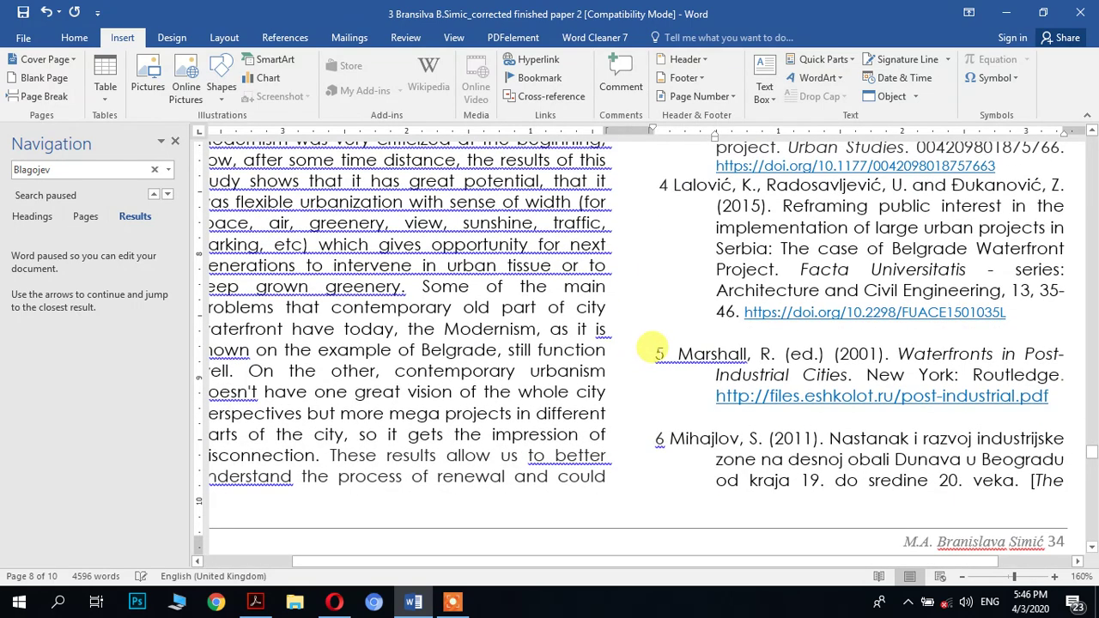
# Check the numbering of the remaining references to the end of the list and return to the first entry.
pyautogui.scroll(-9, 652, 352)
pyautogui.scroll(-2, 866, 256)
pyautogui.scroll(-7, 233, 267)
pyautogui.scroll(-2, 243, 361)
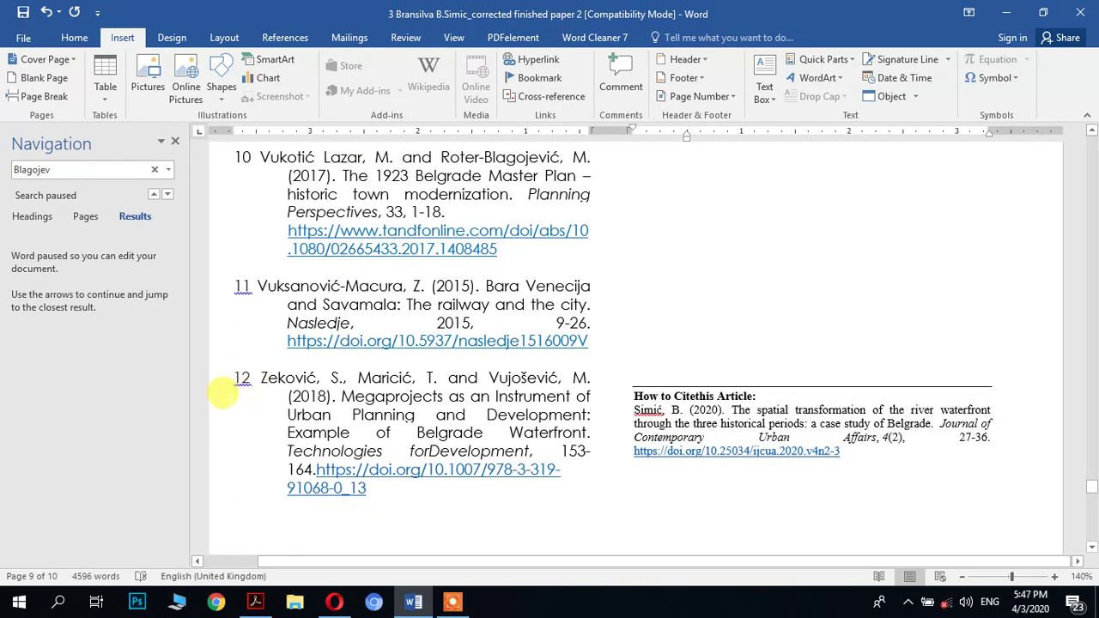
pyautogui.scroll(-2, 361, 421)
pyautogui.scroll(2, 412, 377)
pyautogui.scroll(7, 411, 376)
pyautogui.scroll(15, 640, 418)
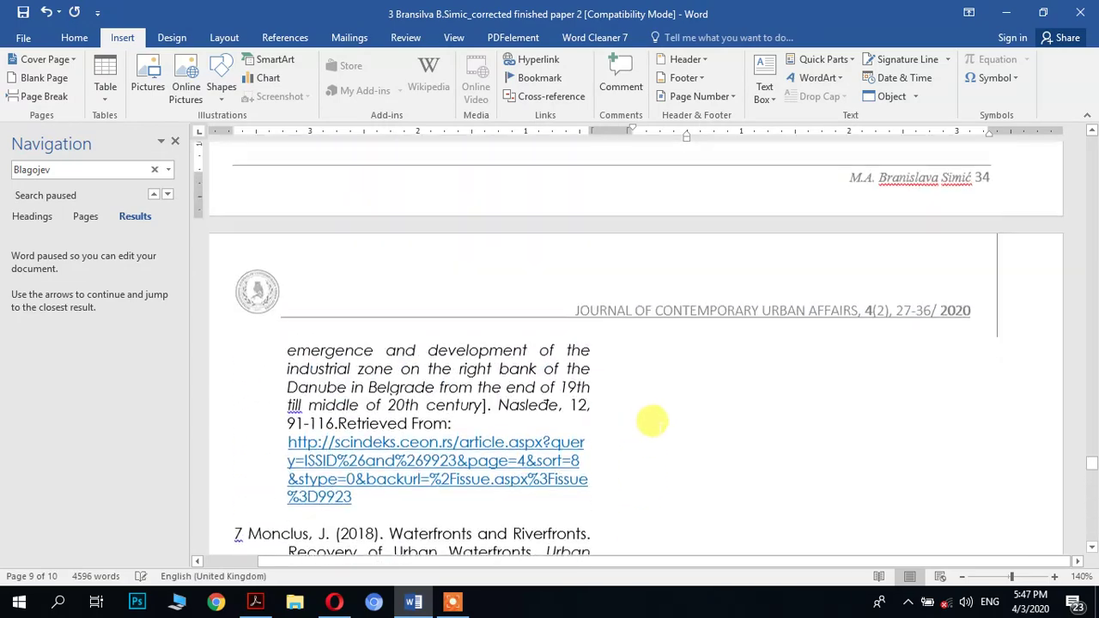
pyautogui.scroll(3, 674, 421)
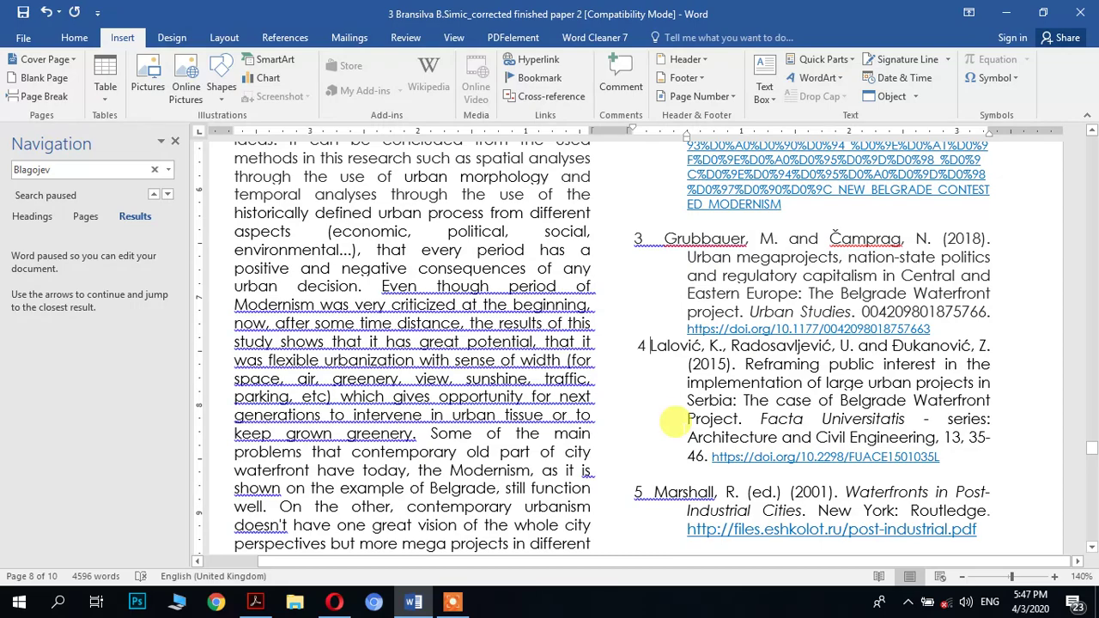
pyautogui.scroll(8, 683, 376)
pyautogui.scroll(3, 687, 371)
# Close the Navigation pane to give the reference list more room.
pyautogui.keyDown('ctrl'); pyautogui.scroll(2, 826, 278); pyautogui.keyUp('ctrl')
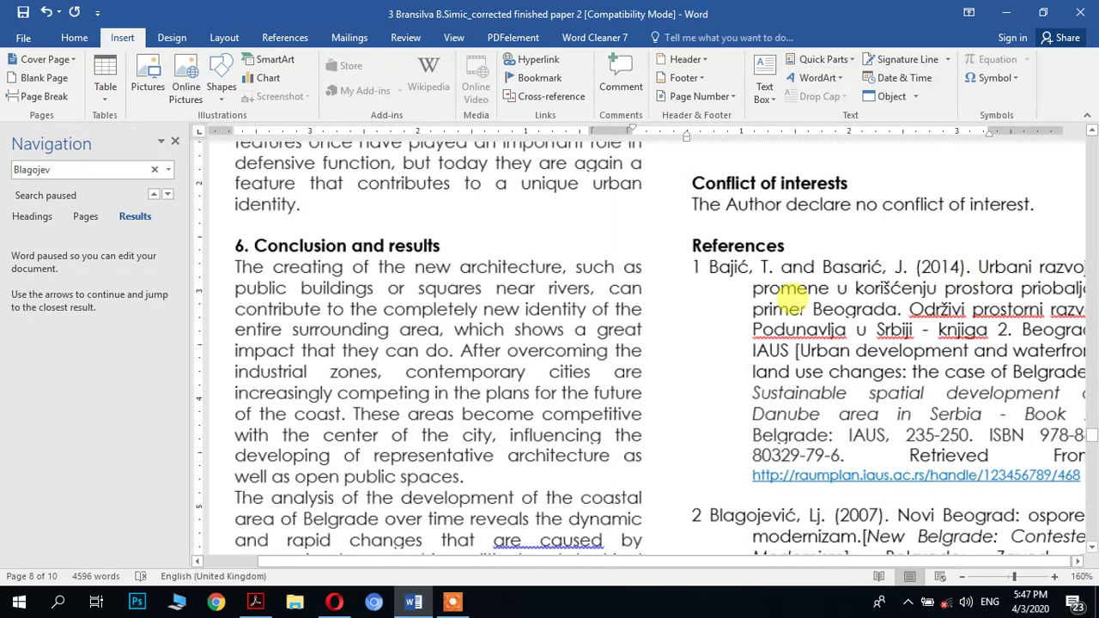
pyautogui.click(175, 140)
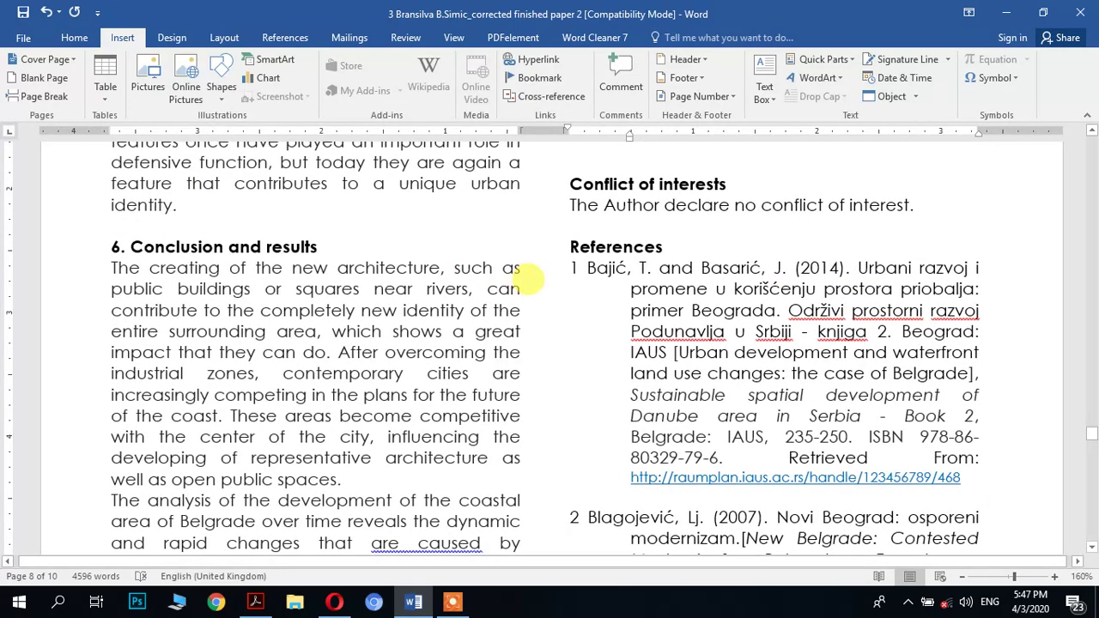
pyautogui.keyDown('ctrl'); pyautogui.scroll(1, 669, 270); pyautogui.keyUp('ctrl')
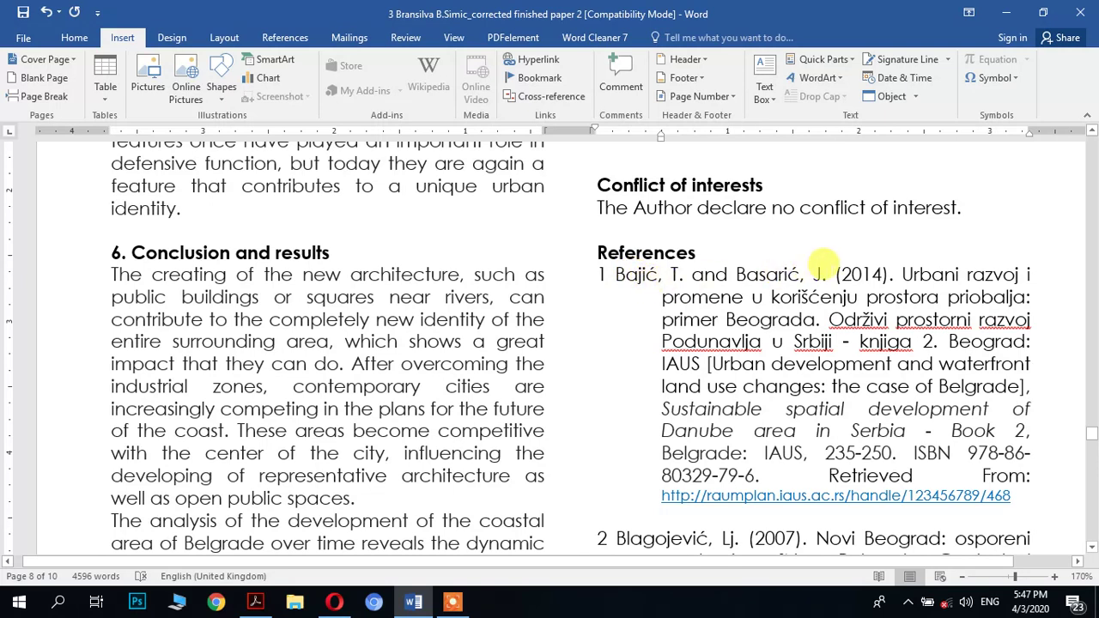
# Bookmark the year 2014 in the first reference with the name "one".
pyautogui.doubleClick(634, 274)
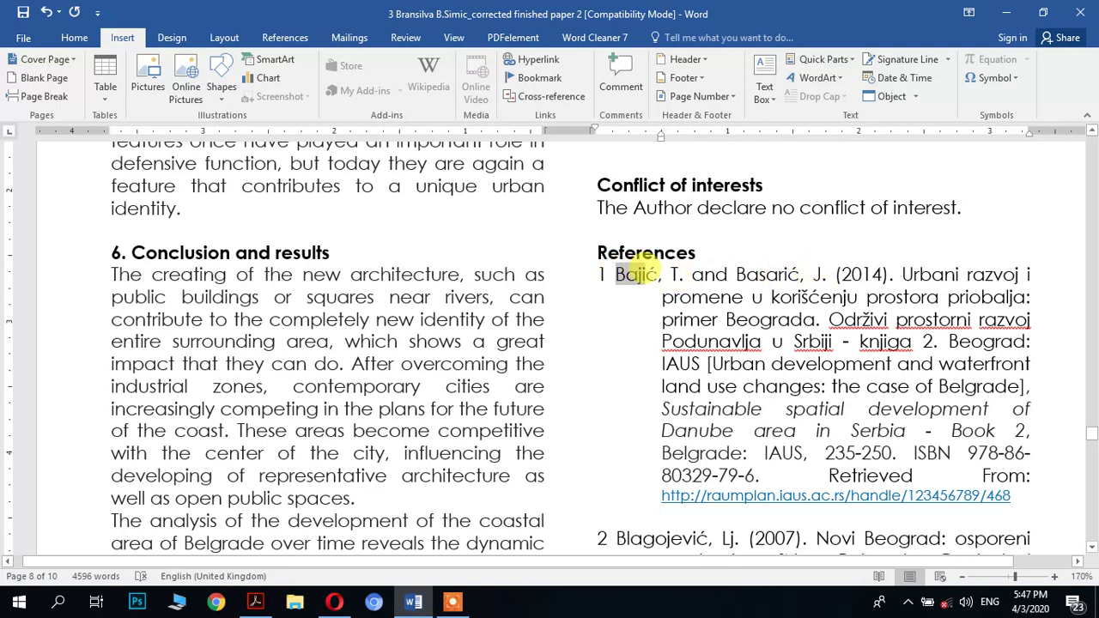
pyautogui.press('Down')
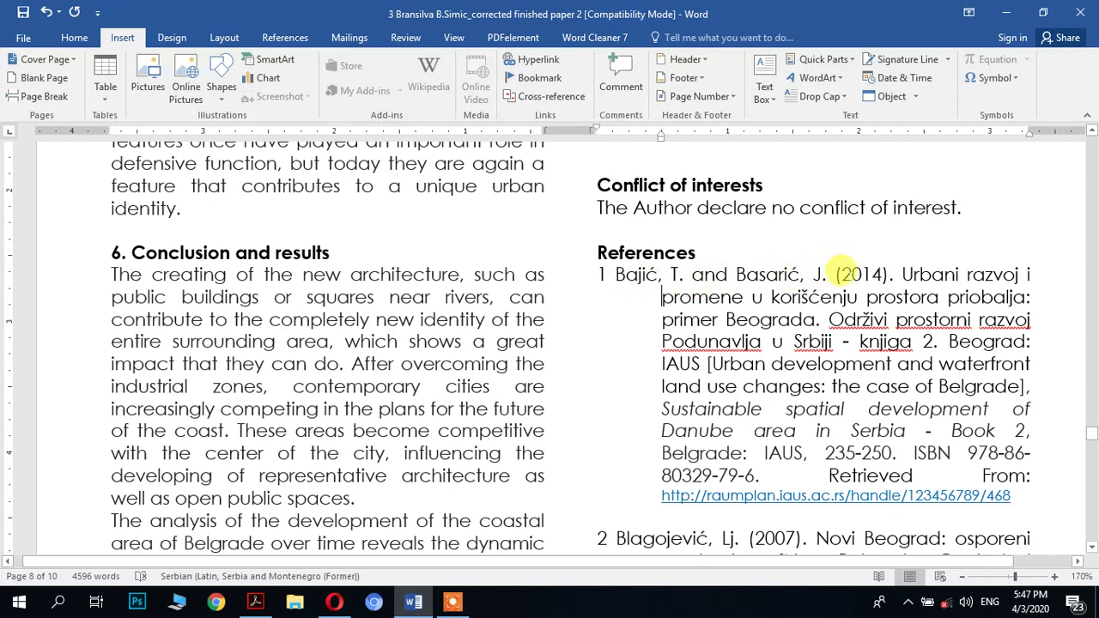
pyautogui.moveTo(861, 262); pyautogui.dragTo(841, 266)
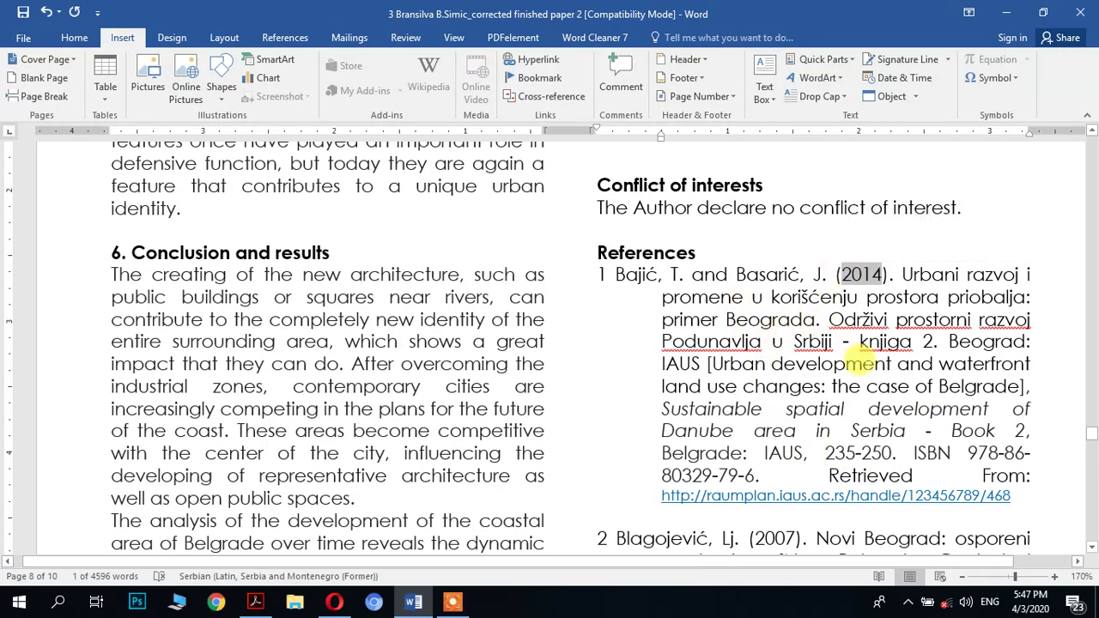
pyautogui.click(850, 276)
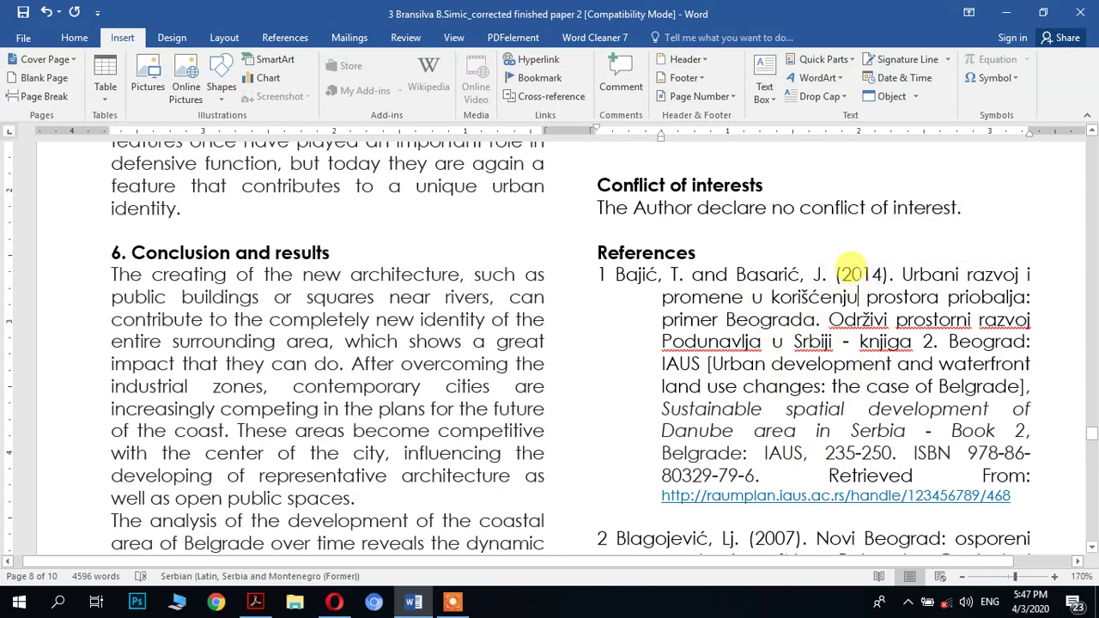
pyautogui.doubleClick(861, 279)
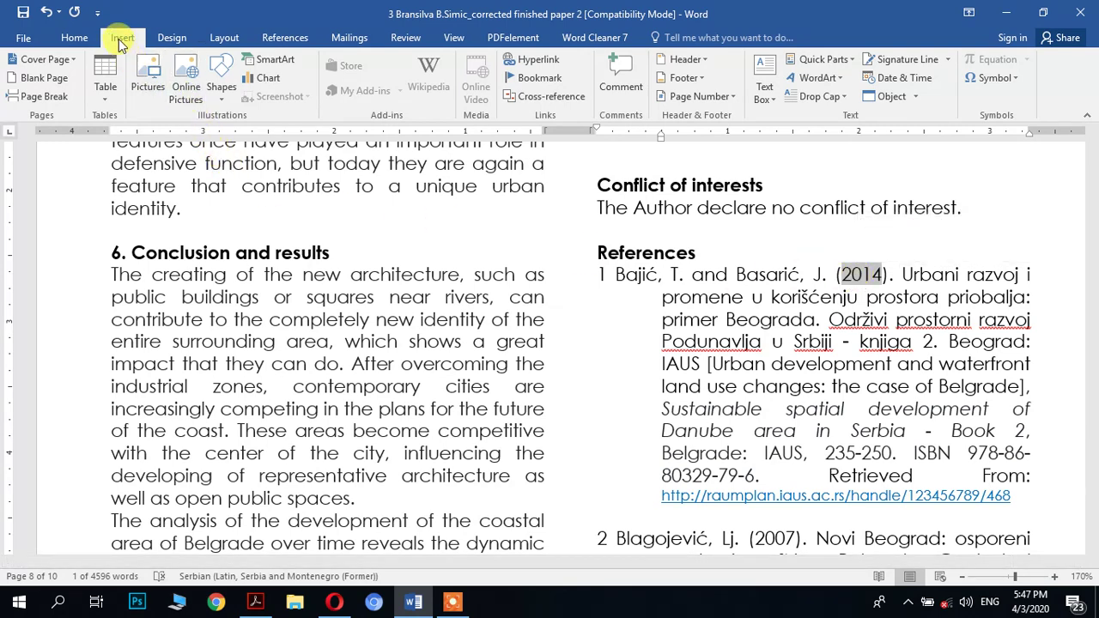
pyautogui.click(541, 78)
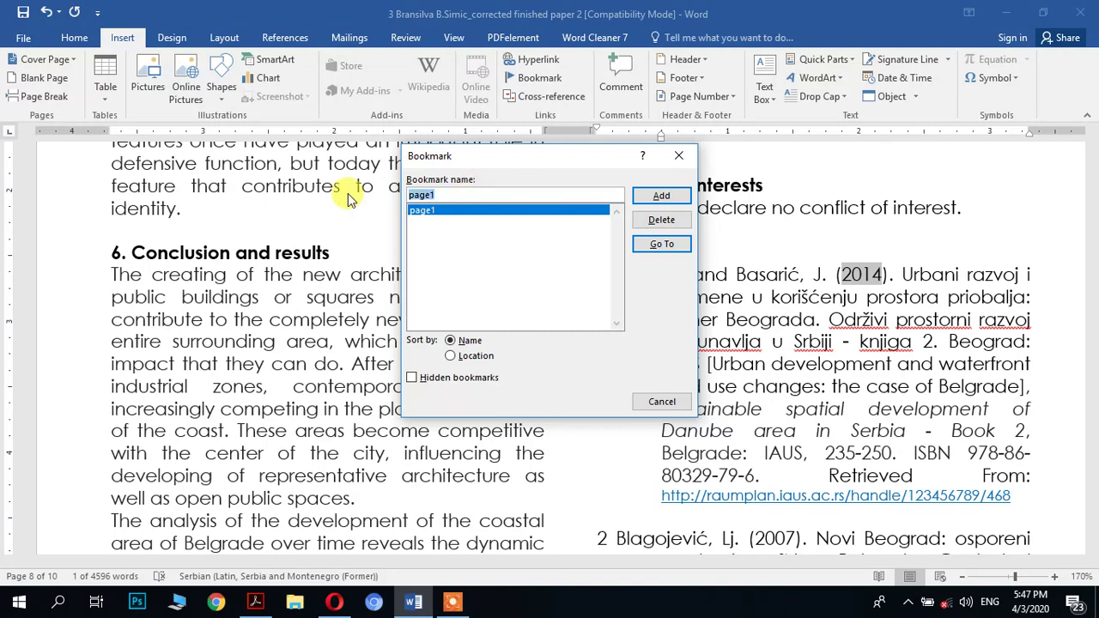
pyautogui.write('one')
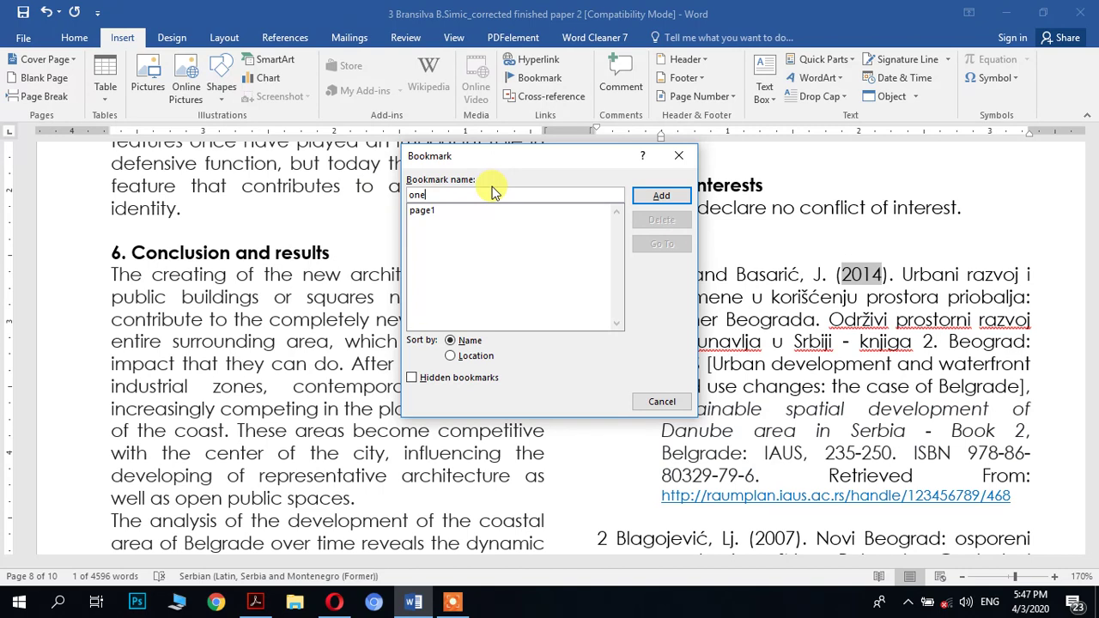
pyautogui.click(639, 196)
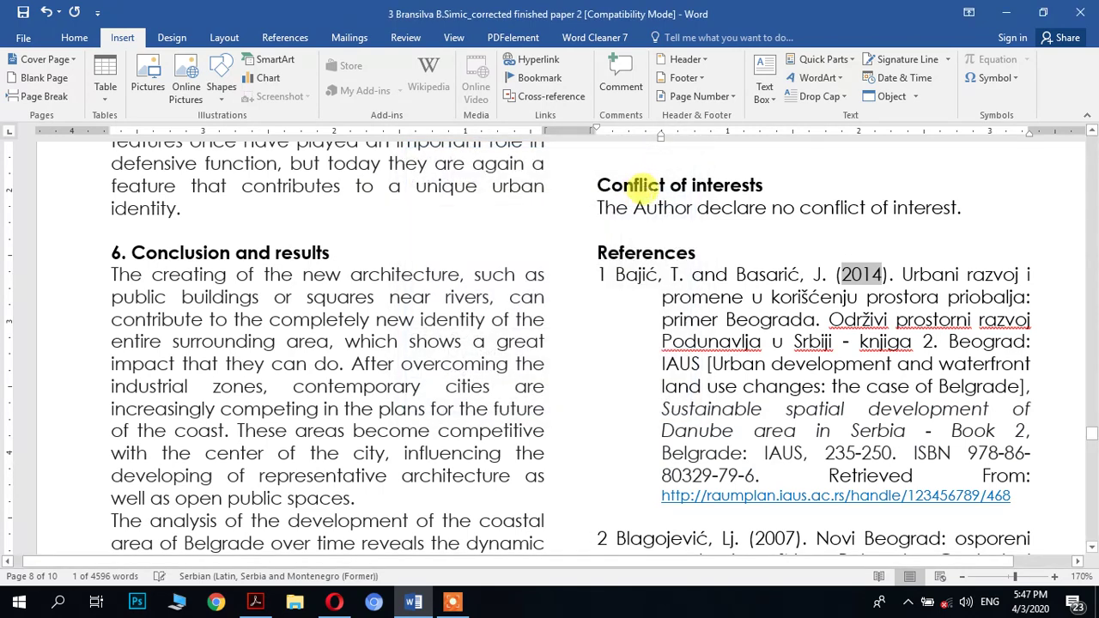
# Bookmark the year 2007 in the second reference with the name "two".
pyautogui.scroll(-5, 893, 296)
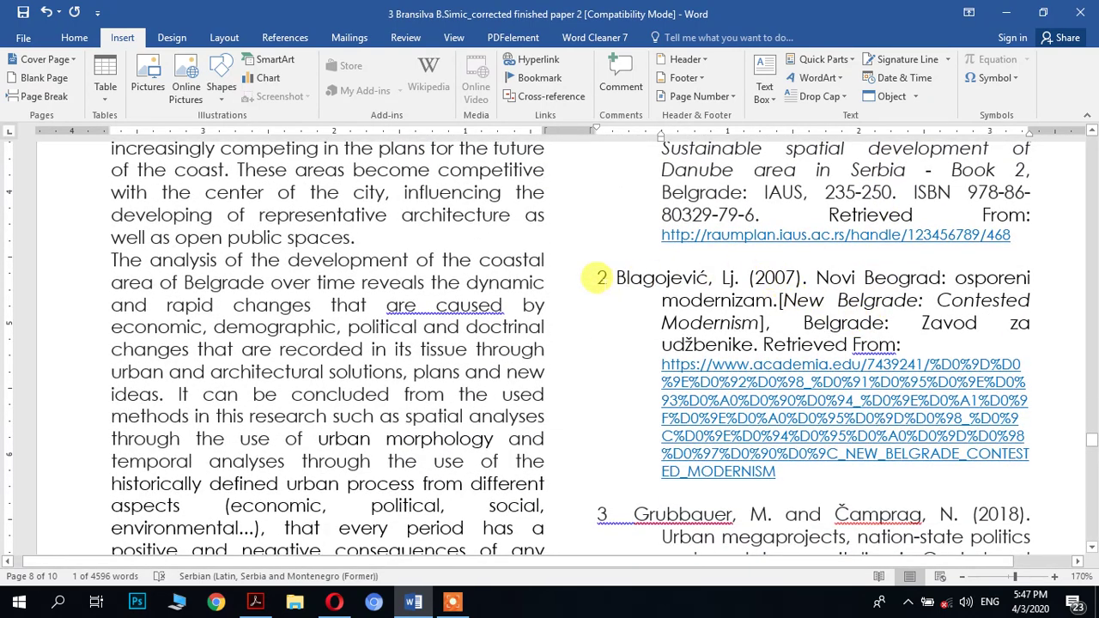
pyautogui.doubleClick(774, 278)
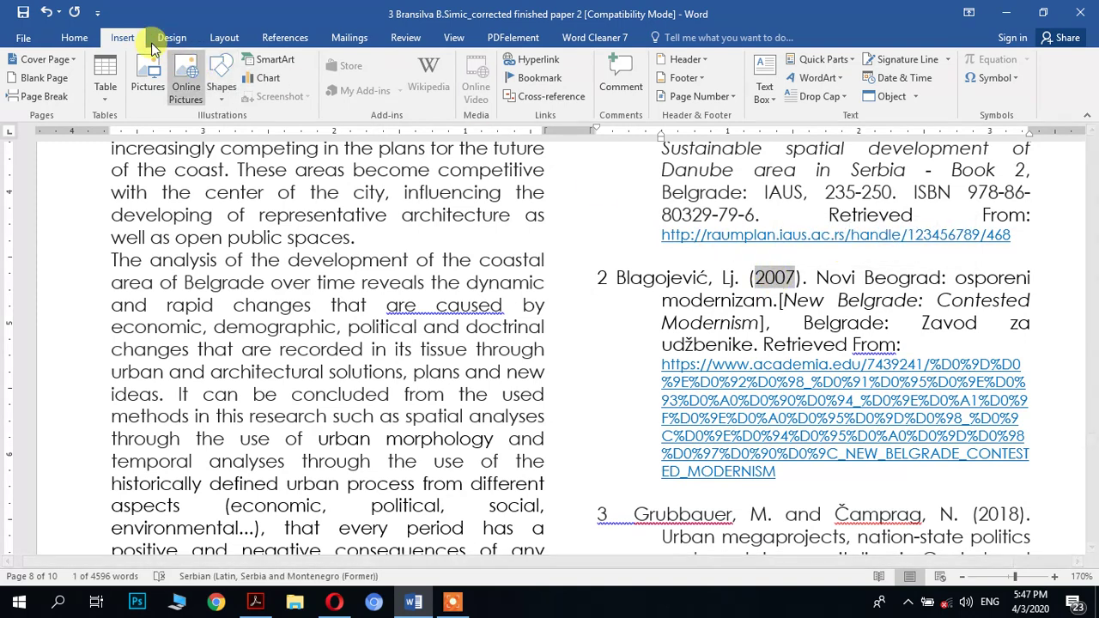
pyautogui.click(539, 78)
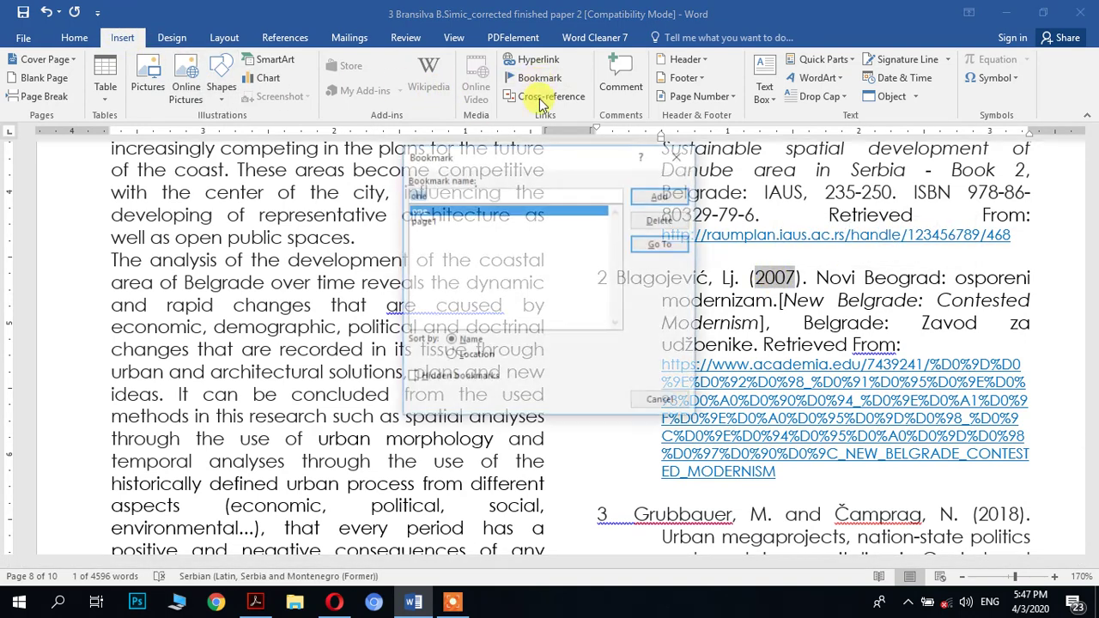
pyautogui.click(442, 195)
pyautogui.moveTo(481, 168); pyautogui.dragTo(664, 315)
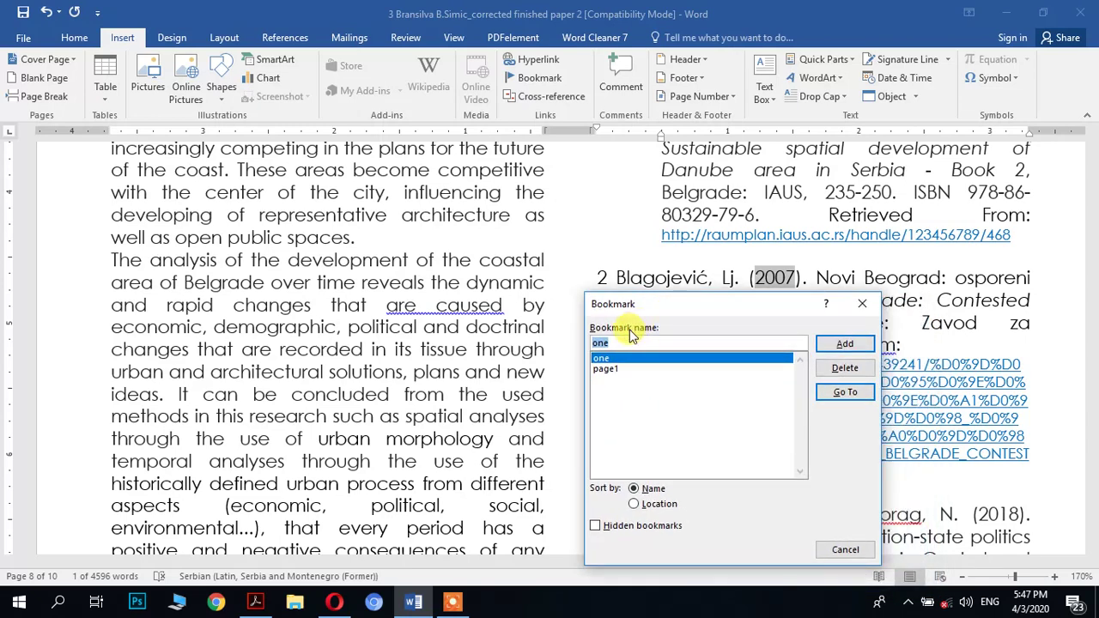
pyautogui.moveTo(611, 343); pyautogui.dragTo(589, 344)
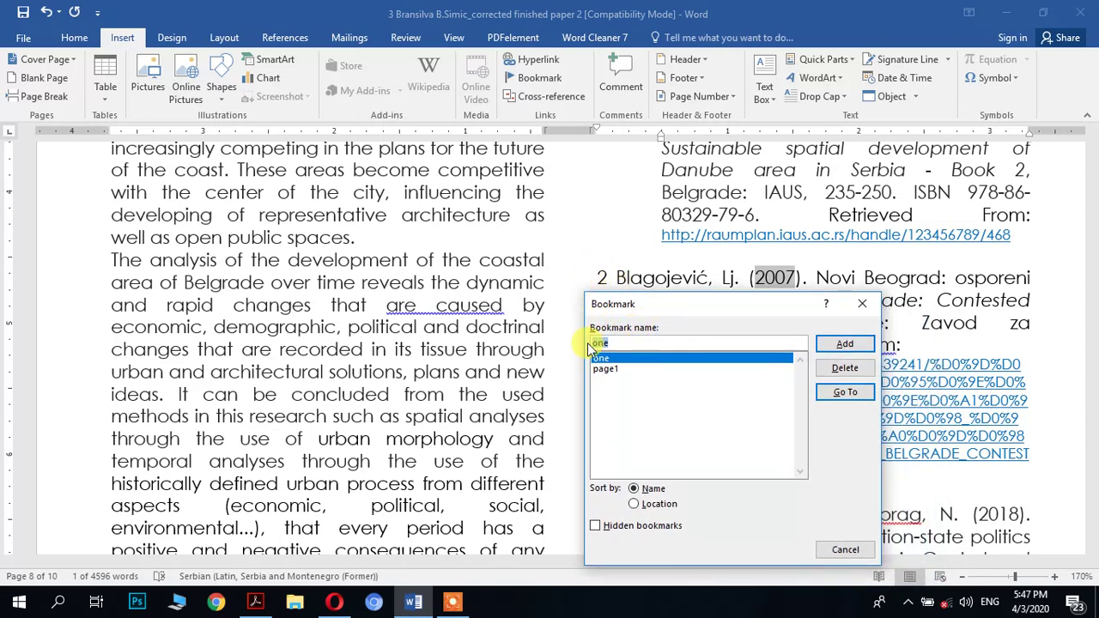
pyautogui.write('two')
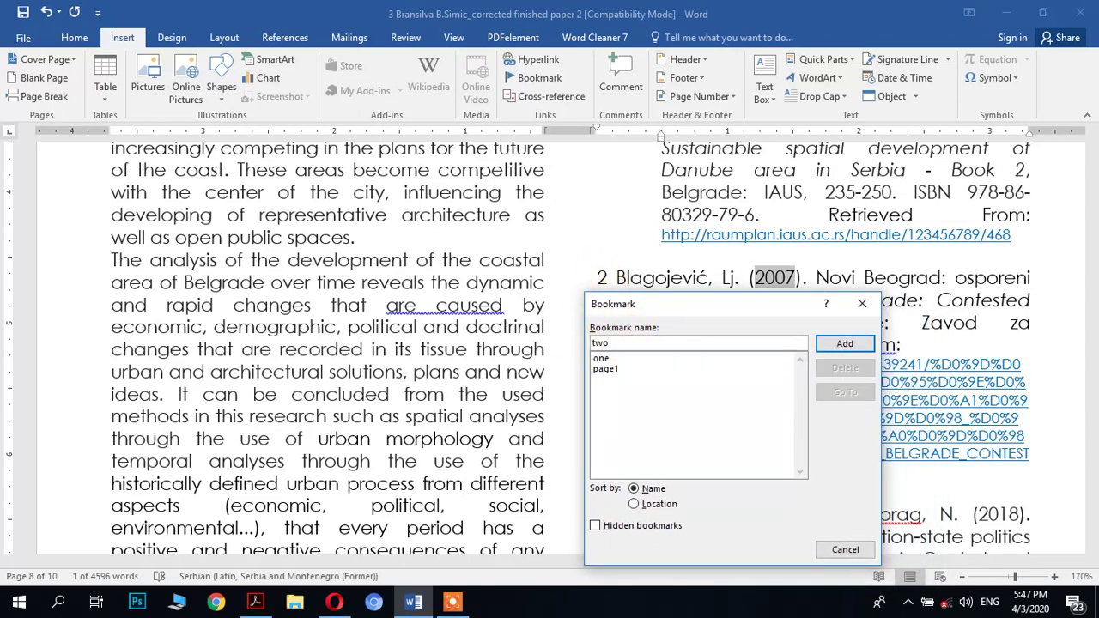
pyautogui.click(845, 343)
# Bookmark the year 2018 in the third reference with the name "three".
pyautogui.scroll(-5, 640, 262)
pyautogui.scroll(2, 640, 262)
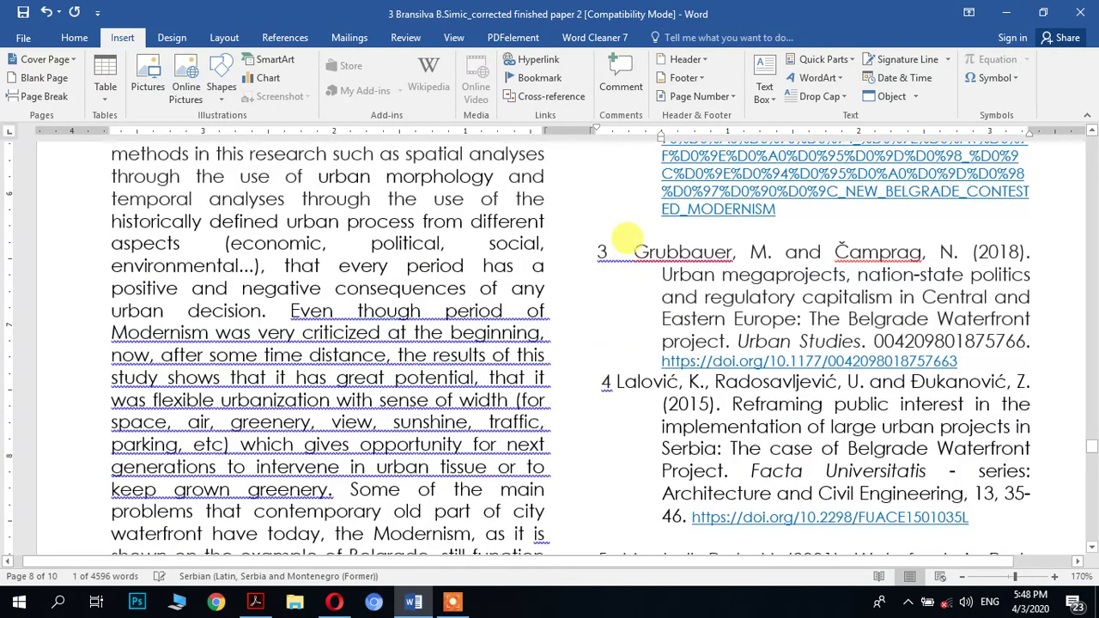
pyautogui.doubleClick(998, 317)
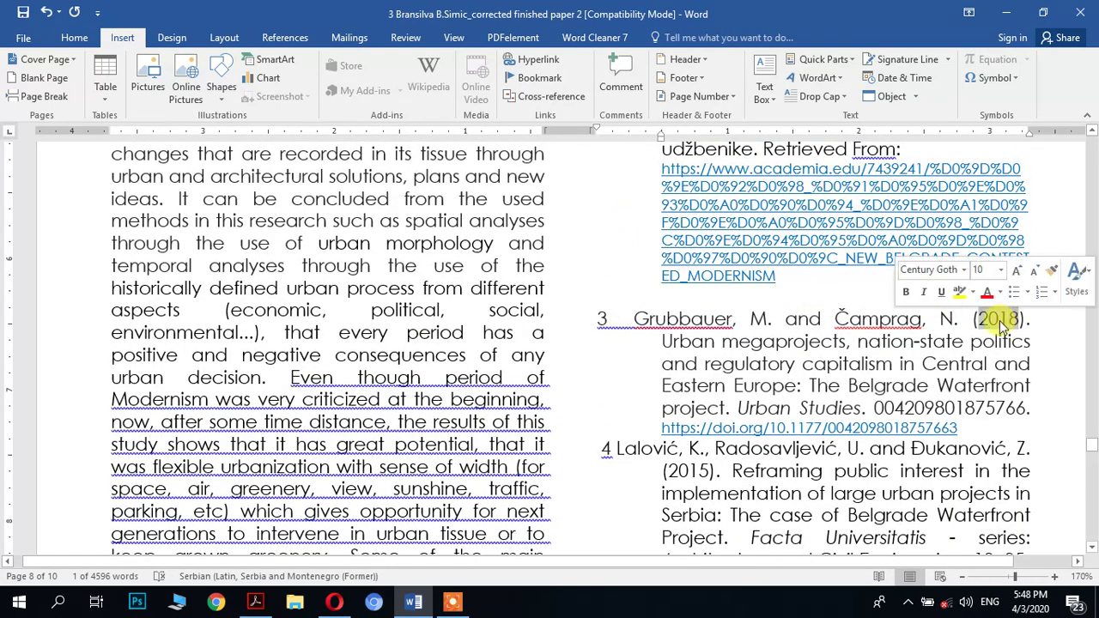
pyautogui.click(532, 77)
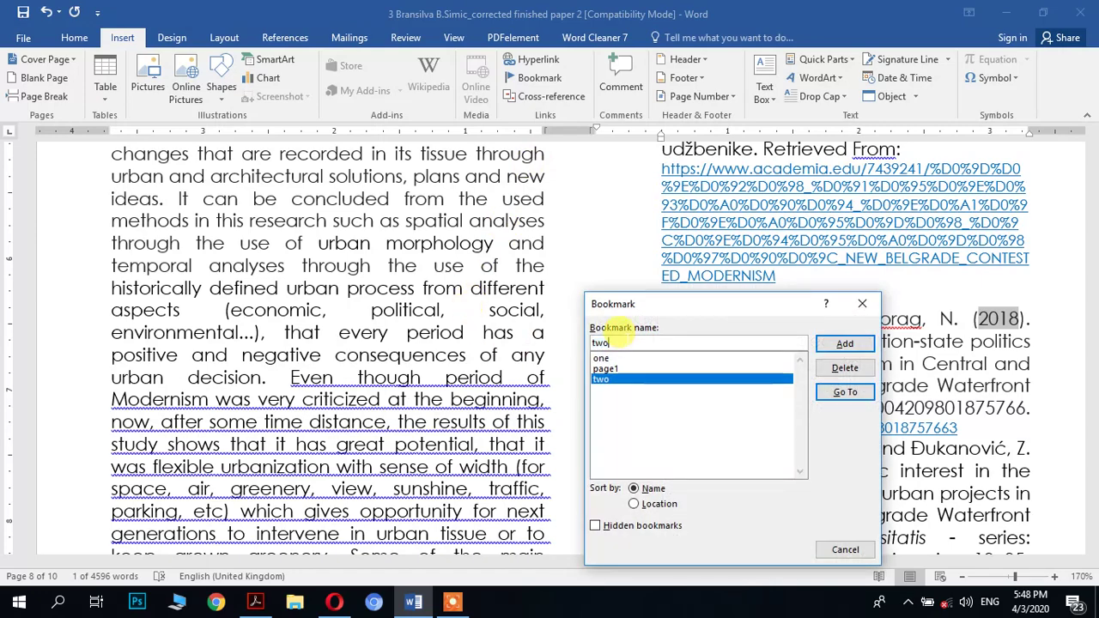
pyautogui.write('three')
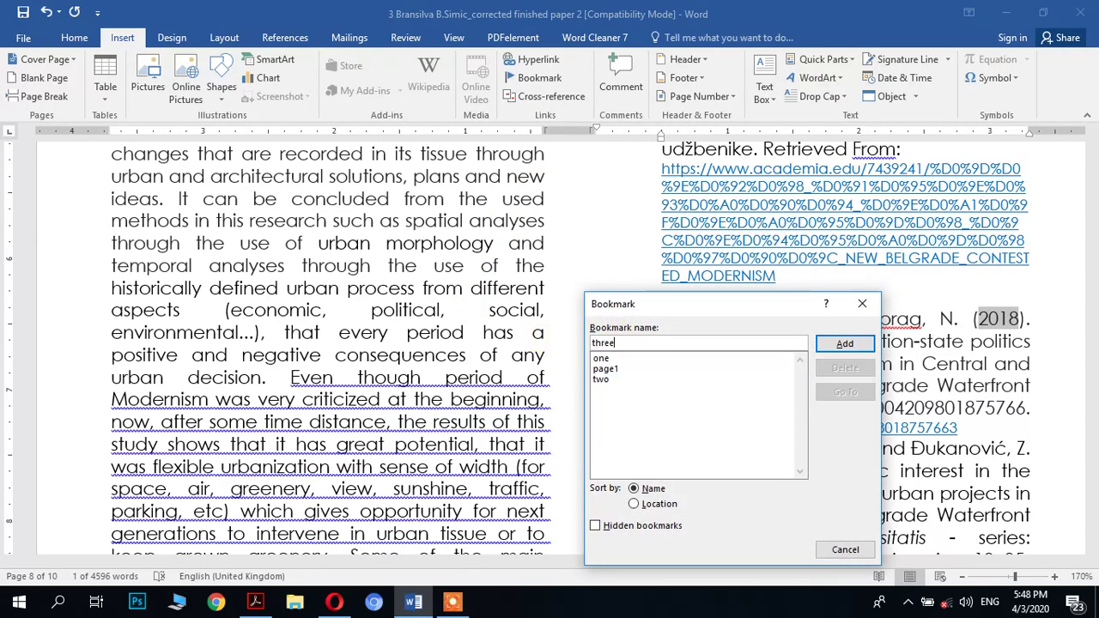
pyautogui.click(845, 343)
# Bookmark the year 2015 in the fourth reference with the name "four".
pyautogui.scroll(-3, 661, 320)
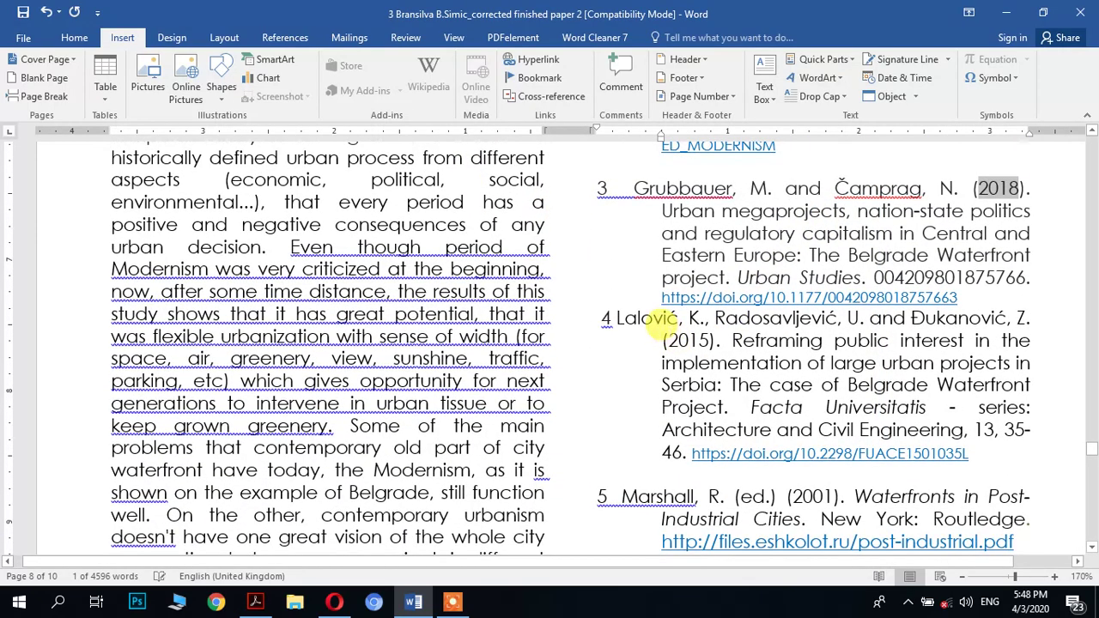
pyautogui.scroll(-1, 601, 319)
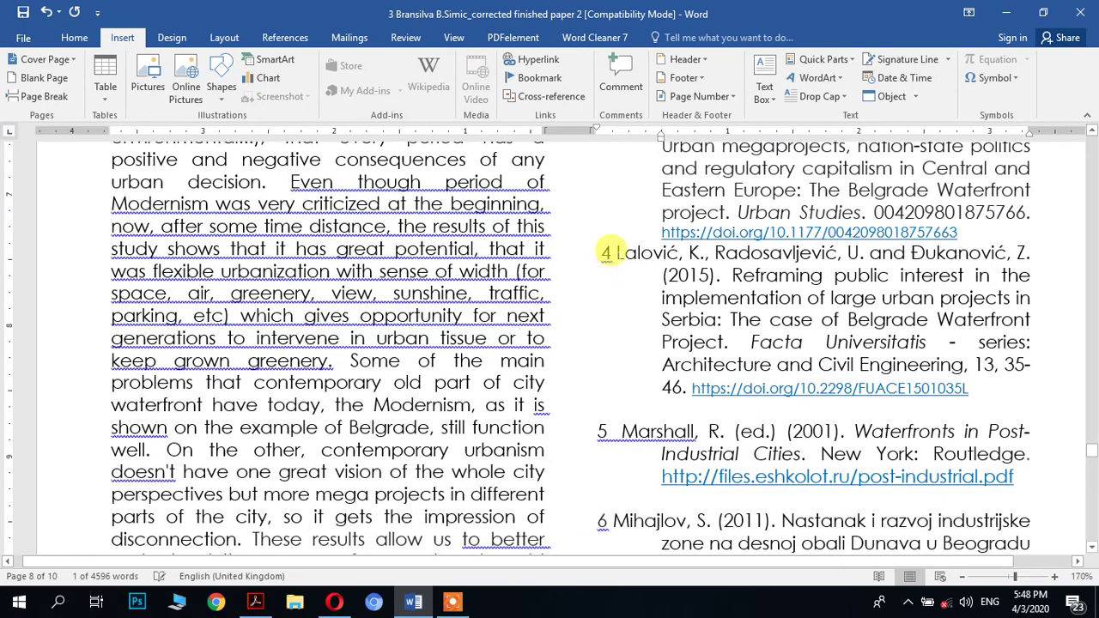
pyautogui.doubleClick(678, 273)
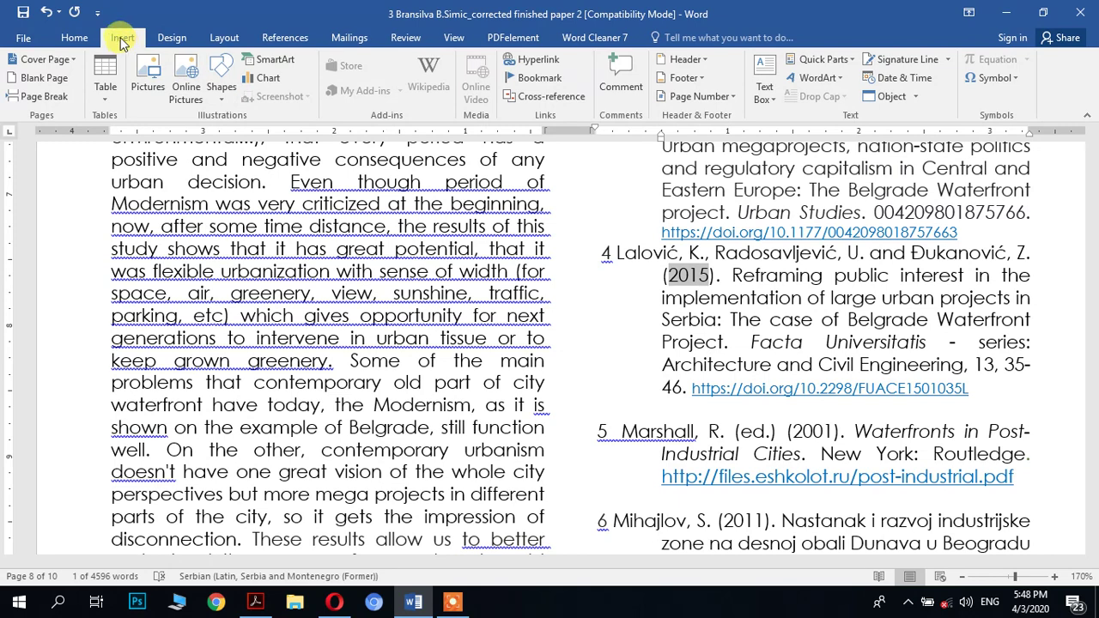
pyautogui.click(540, 78)
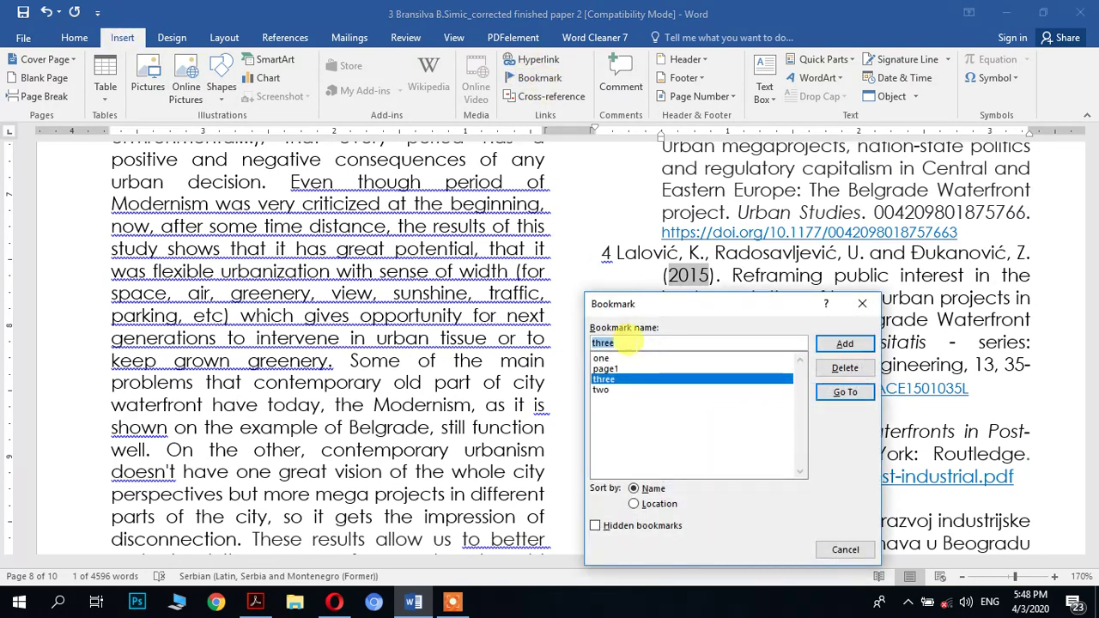
pyautogui.write('four')
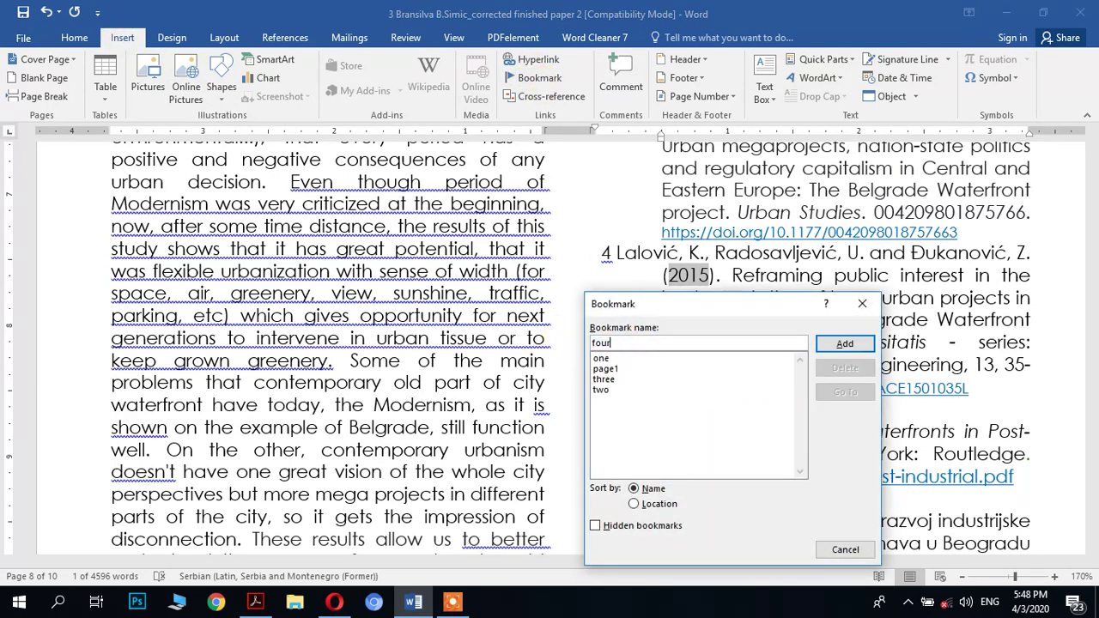
pyautogui.click(845, 343)
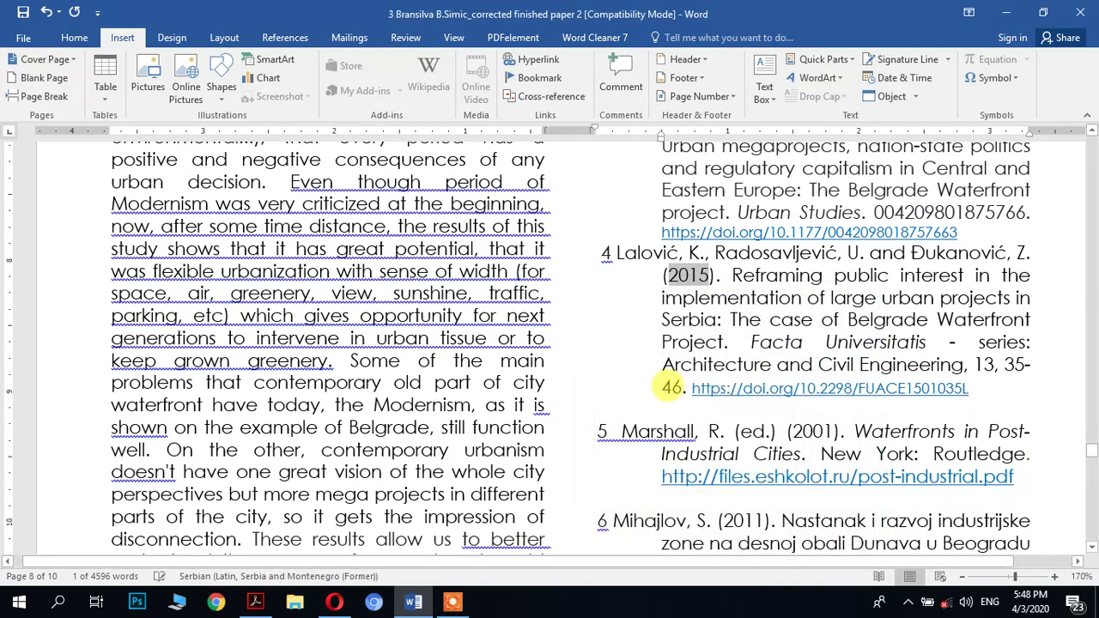
# Bookmark the year 2001 in the fifth reference with the name "five".
pyautogui.scroll(-3, 596, 313)
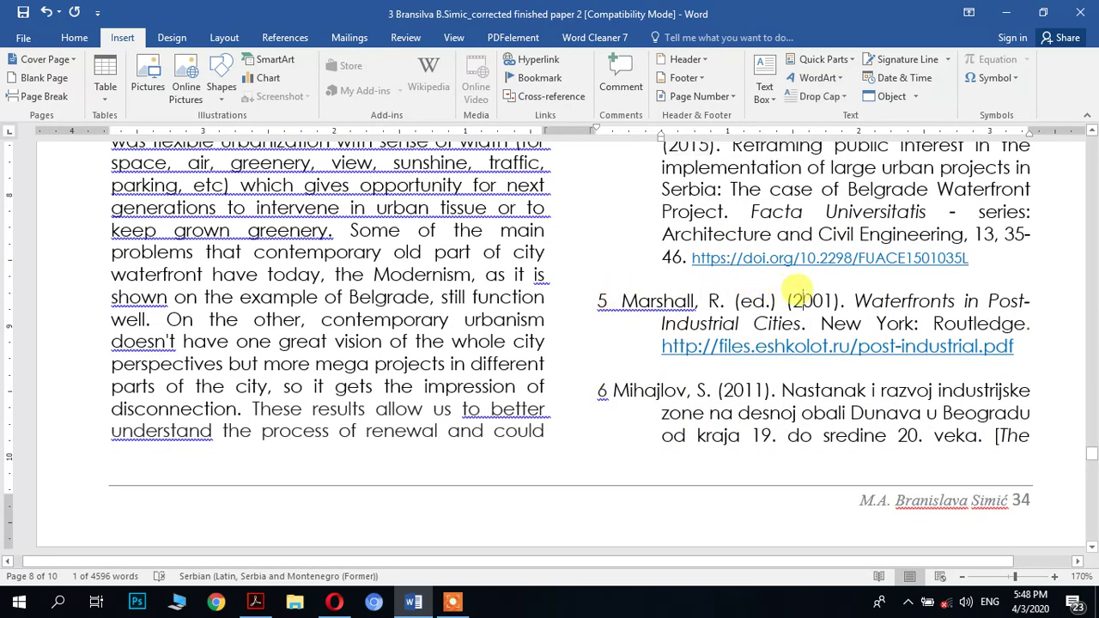
pyautogui.doubleClick(807, 301)
pyautogui.click(540, 78)
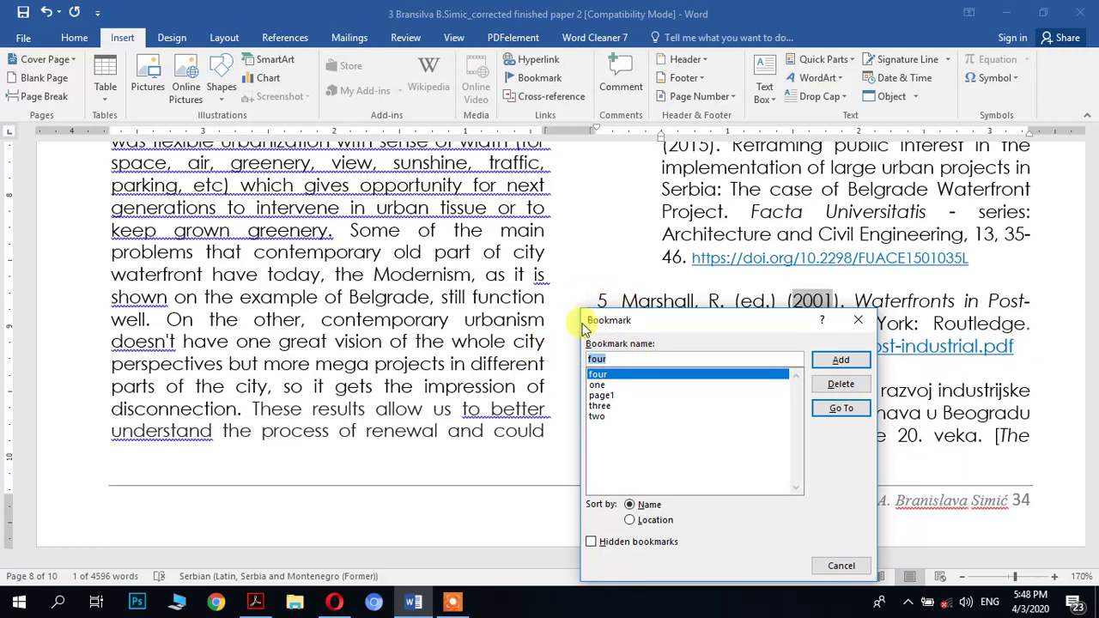
pyautogui.click(597, 378)
pyautogui.write('five')
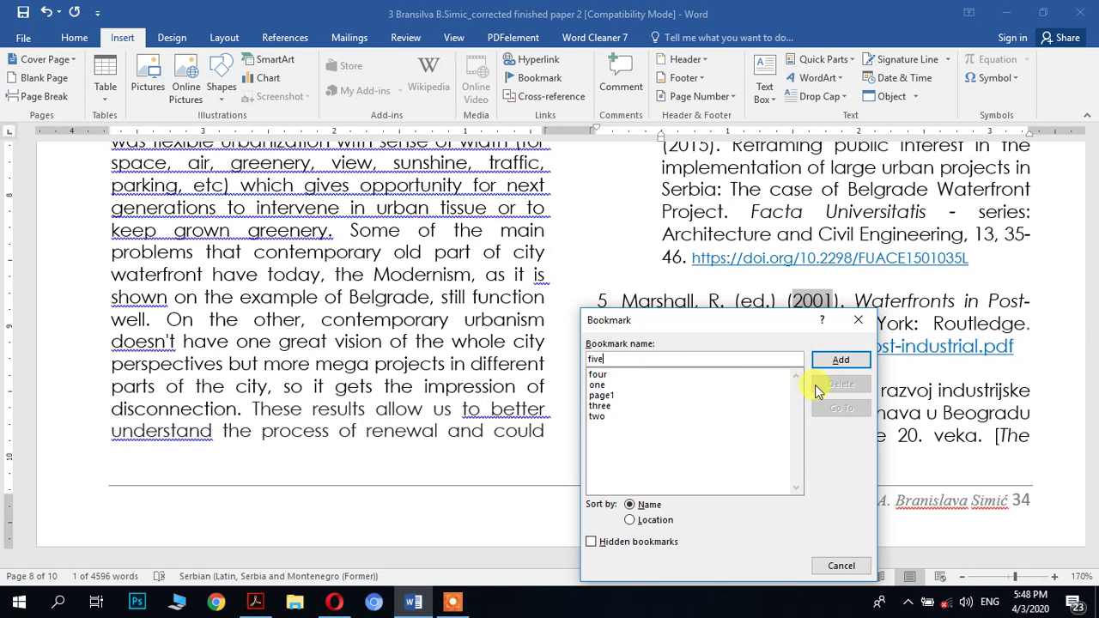
pyautogui.click(840, 359)
# Look through the remaining references to the end of the list and return to the first entry.
pyautogui.scroll(-3, 589, 215)
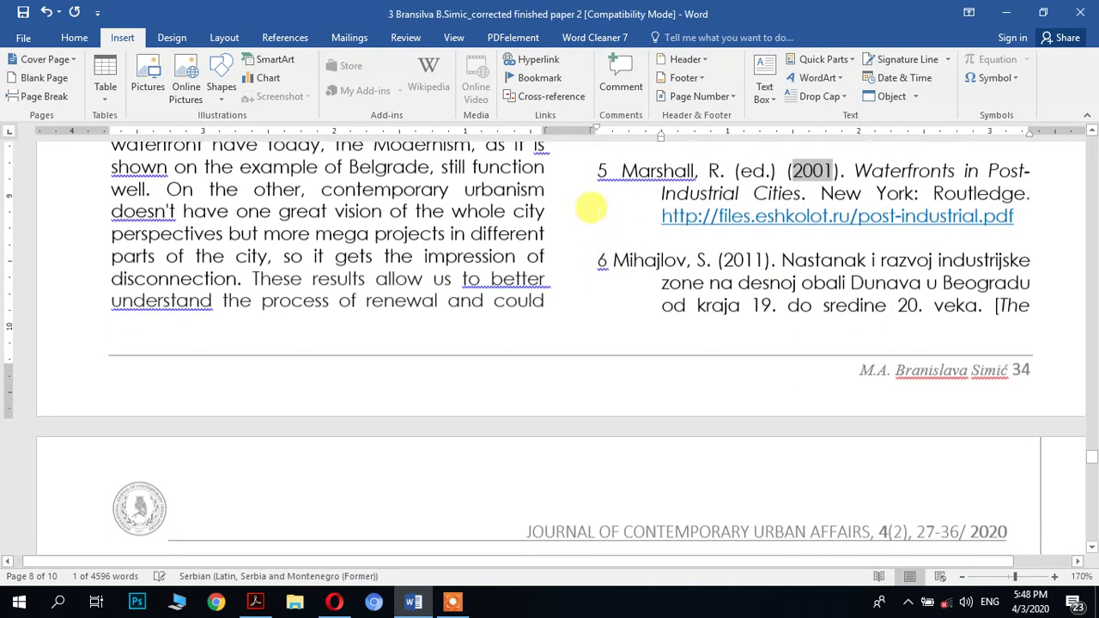
pyautogui.scroll(1, 601, 189)
pyautogui.moveTo(696, 236); pyautogui.dragTo(598, 237)
pyautogui.scroll(-10, 597, 266)
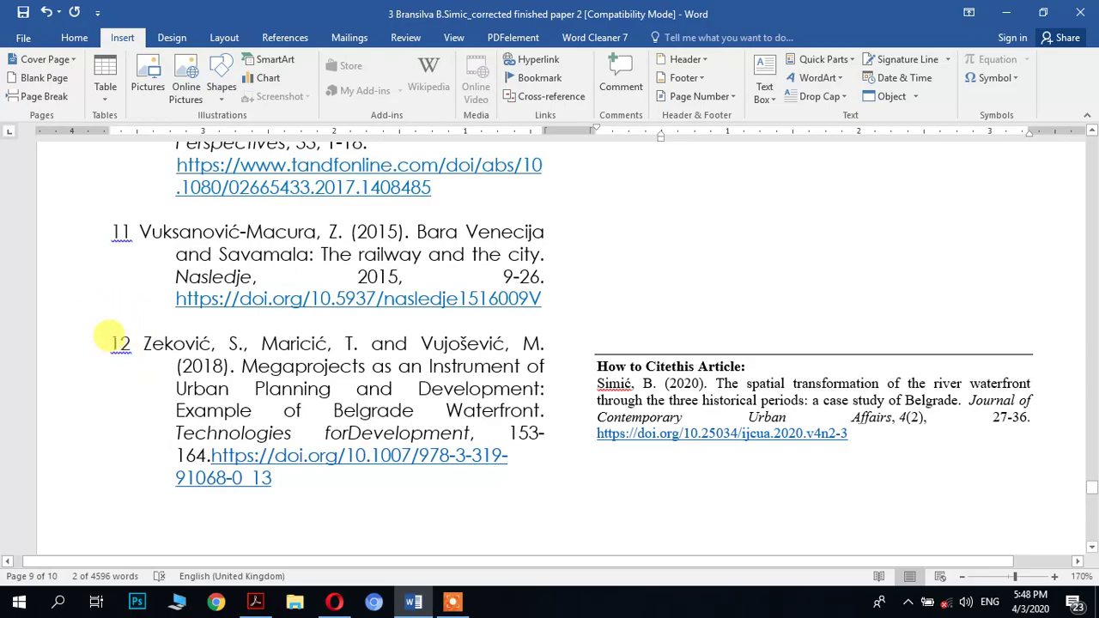
pyautogui.scroll(10, 484, 331)
pyautogui.scroll(8, 750, 403)
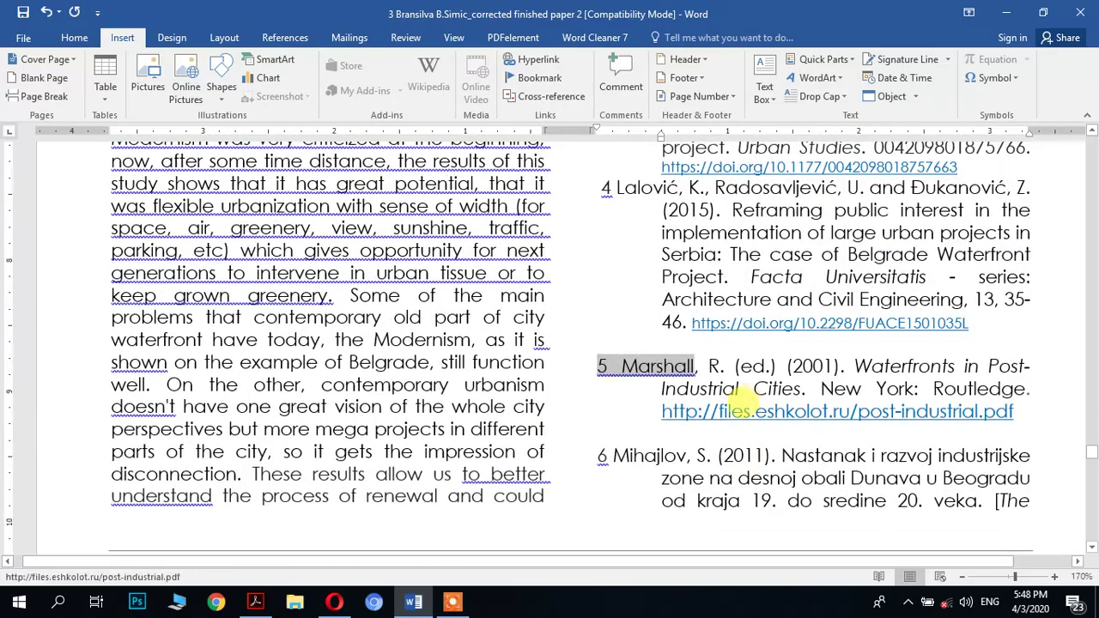
pyautogui.scroll(8, 700, 408)
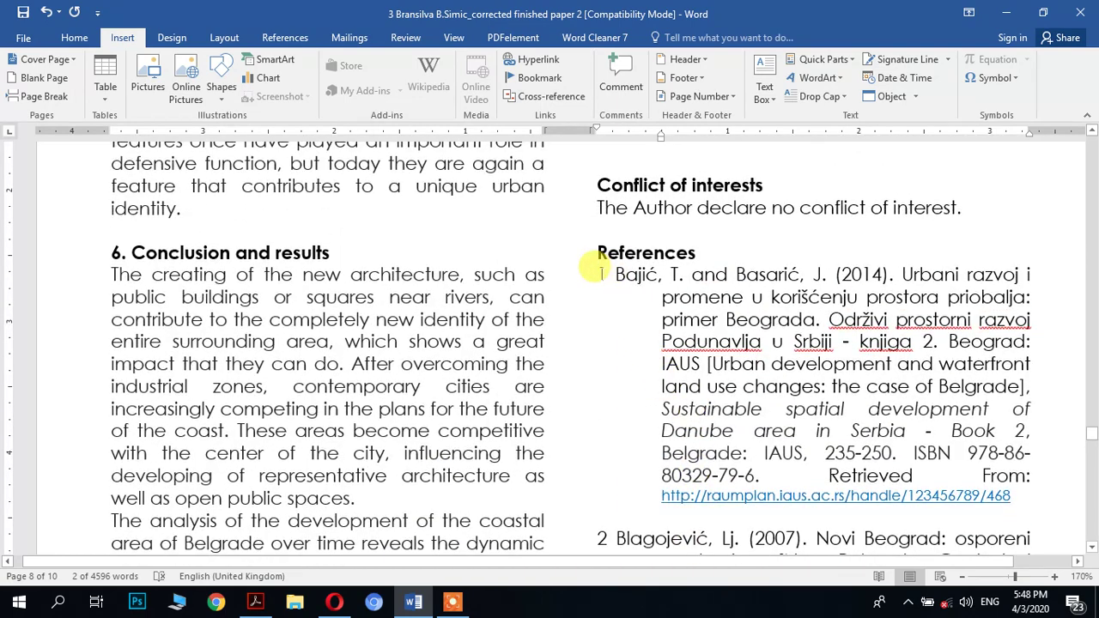
# Search the document for the first reference's lead author surname and go to its first in-text citation.
pyautogui.click(613, 275)
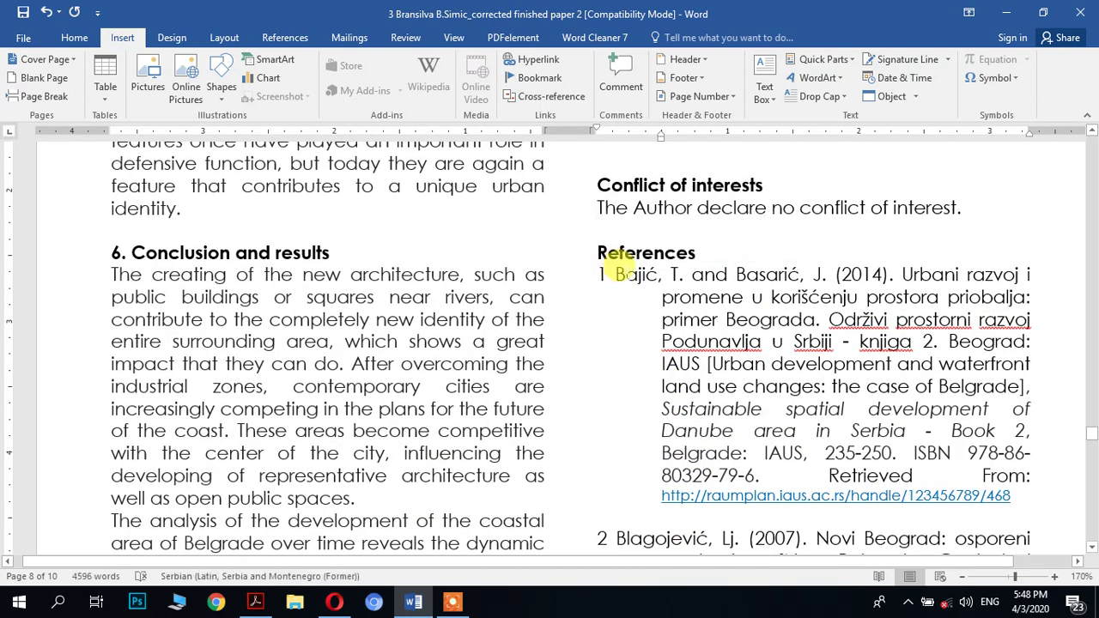
pyautogui.doubleClick(633, 273)
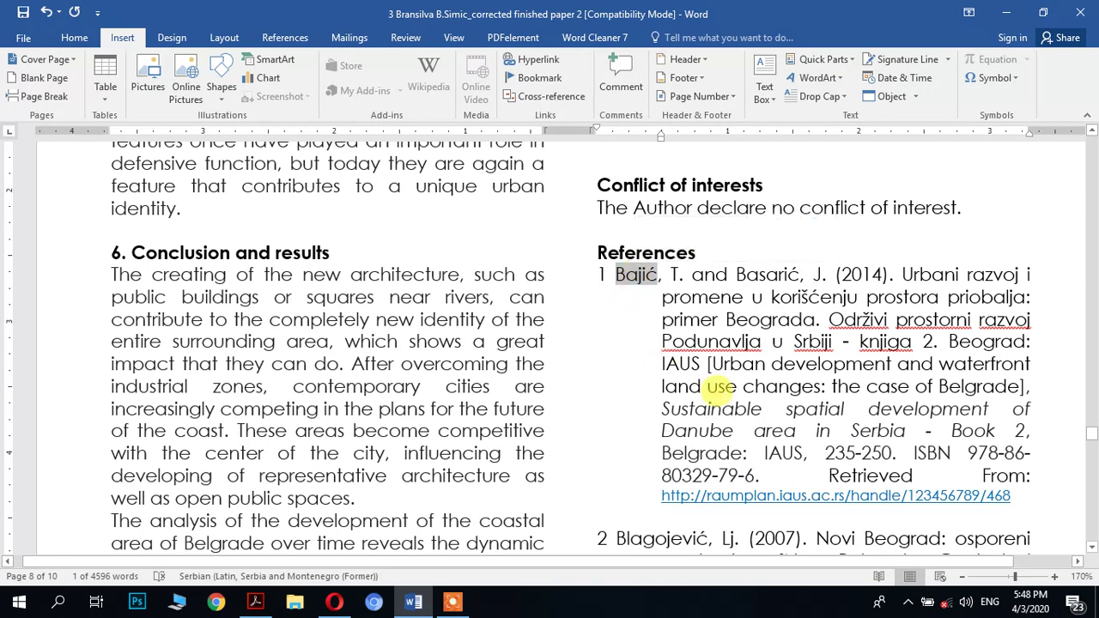
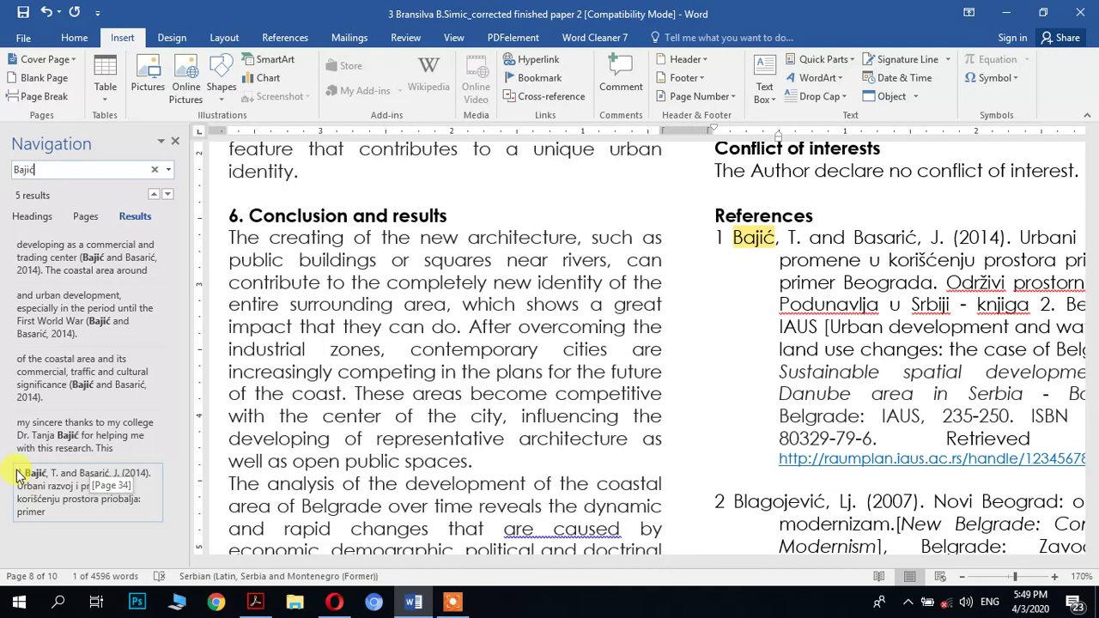
pyautogui.click(101, 260)
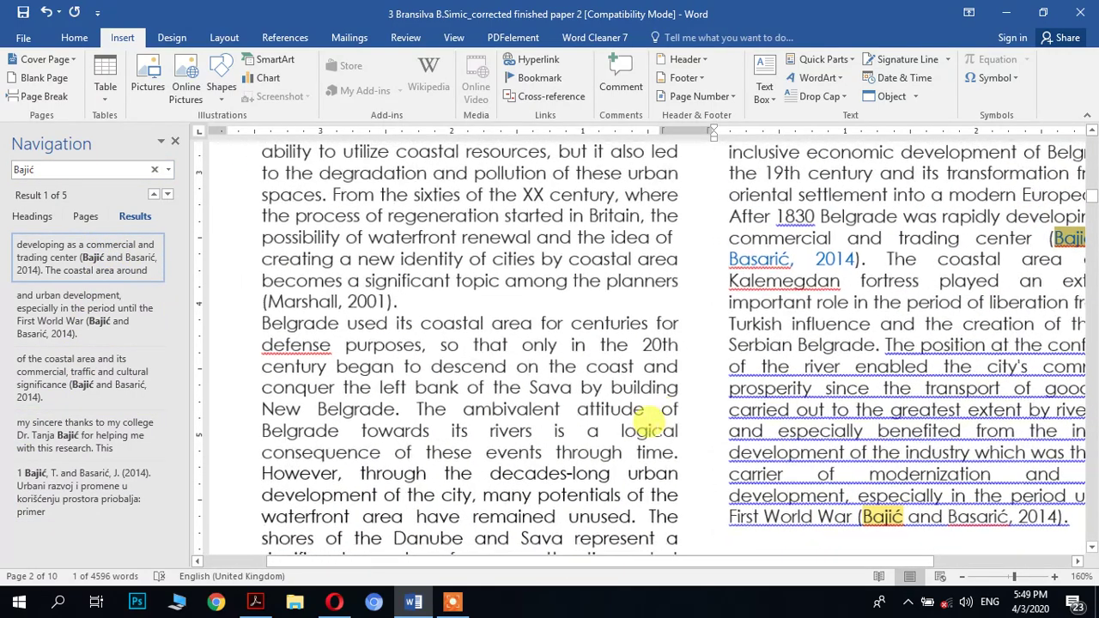
pyautogui.click(962, 576)
pyautogui.click(962, 576)
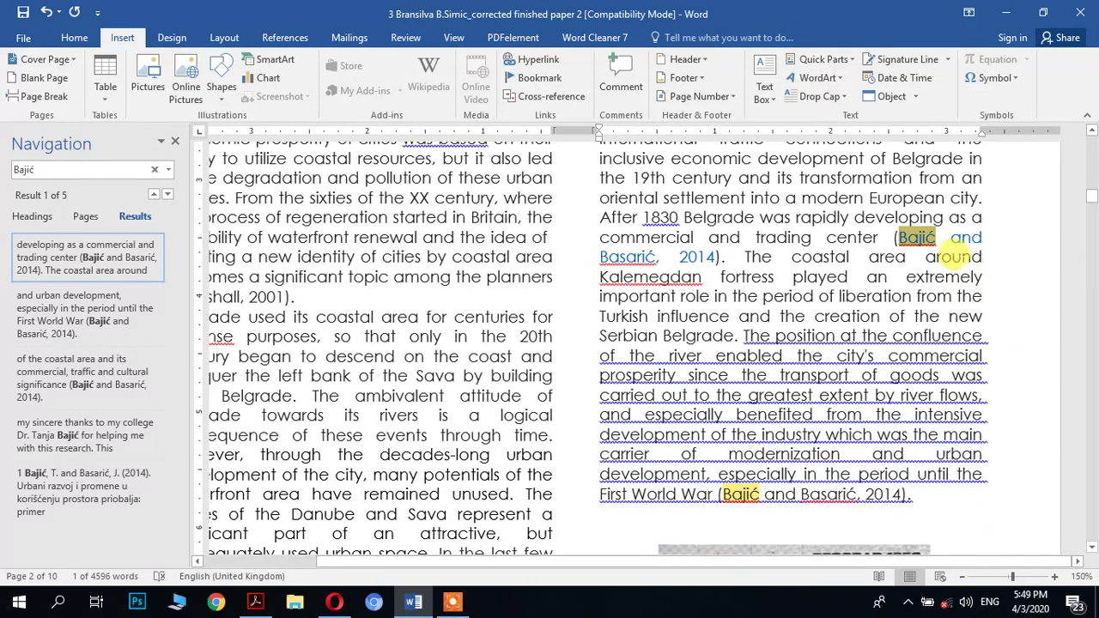
# Link the full first in-text citation of reference 1, authors and year, to the bookmark "one" in this document.
pyautogui.click(952, 256)
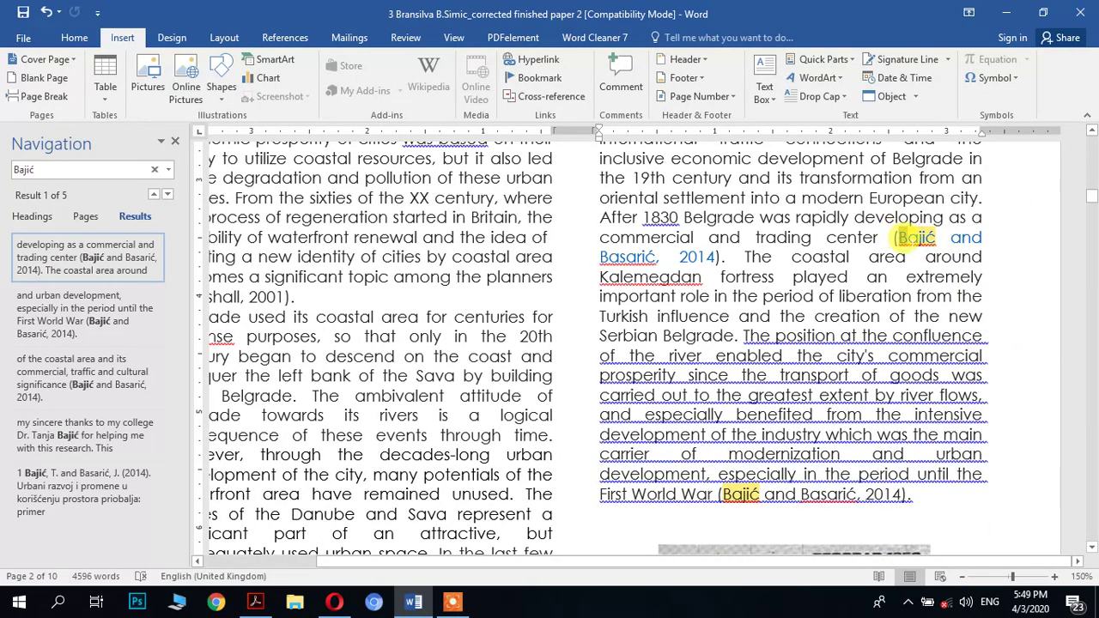
pyautogui.moveTo(913, 236); pyautogui.dragTo(701, 255)
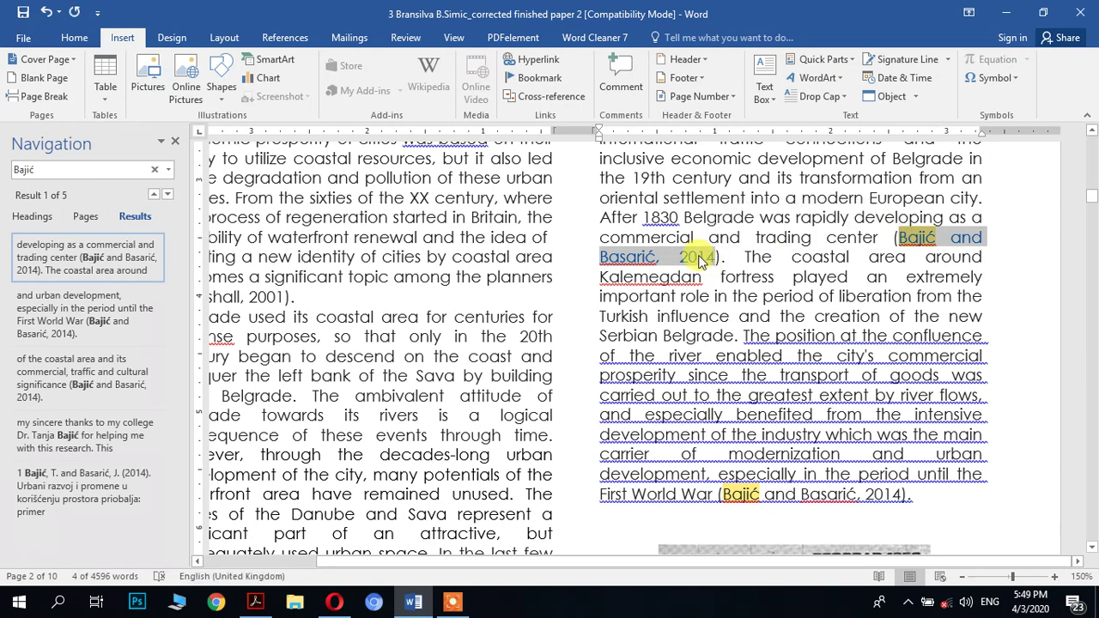
pyautogui.rightClick(702, 257)
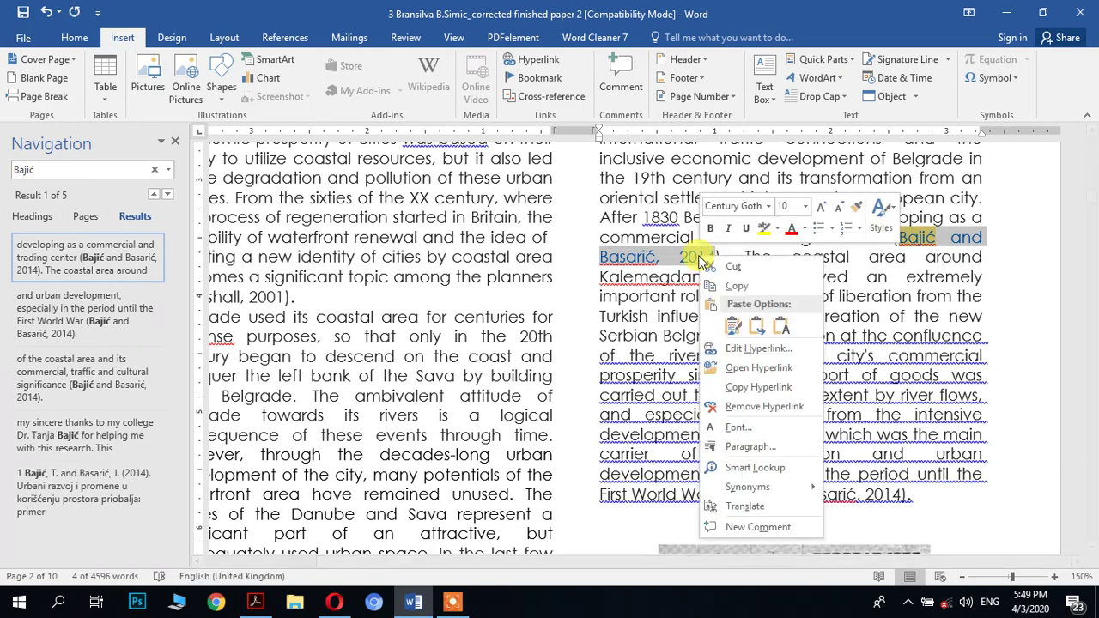
pyautogui.click(755, 349)
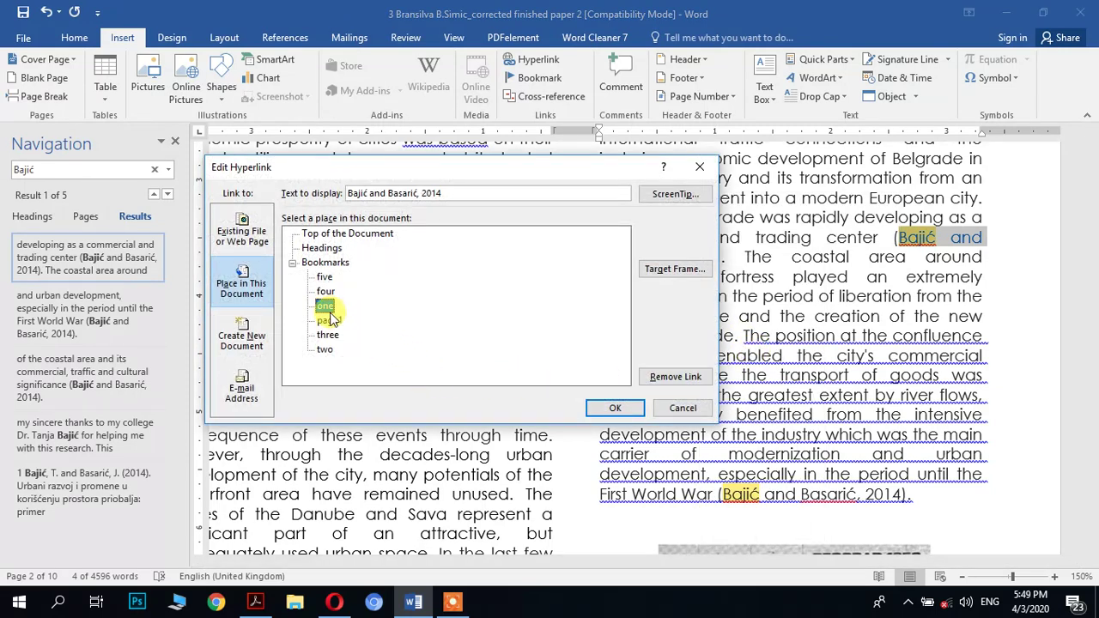
pyautogui.click(632, 416)
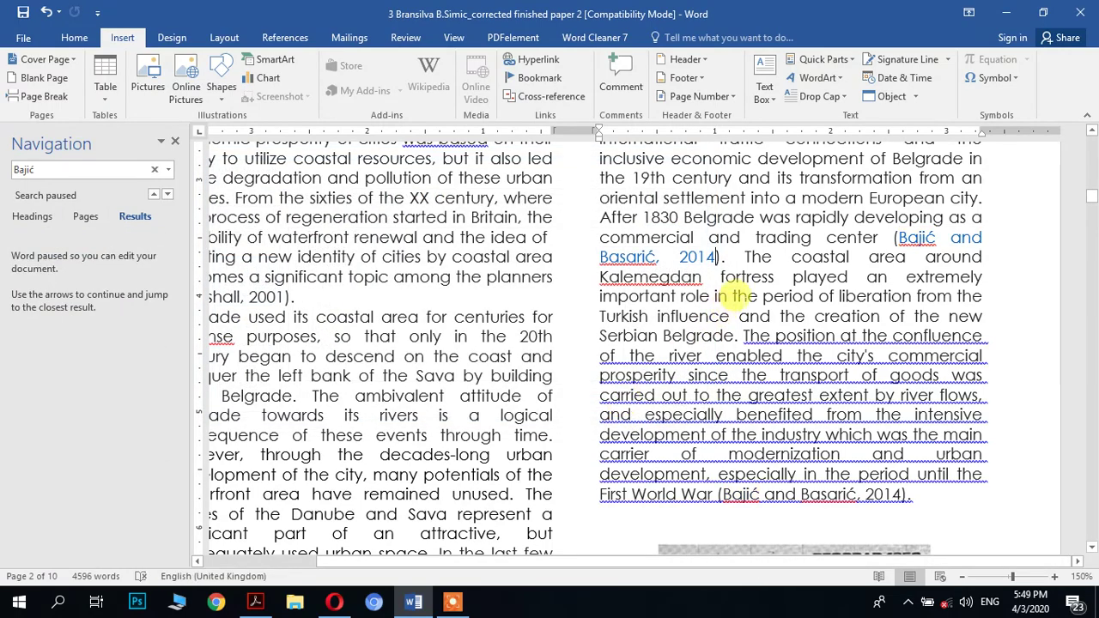
# Find the second in-text citation of reference 1, after "First World War", and link its authors and year to the bookmark "one".
pyautogui.scroll(-2, 737, 295)
pyautogui.scroll(-6, 777, 284)
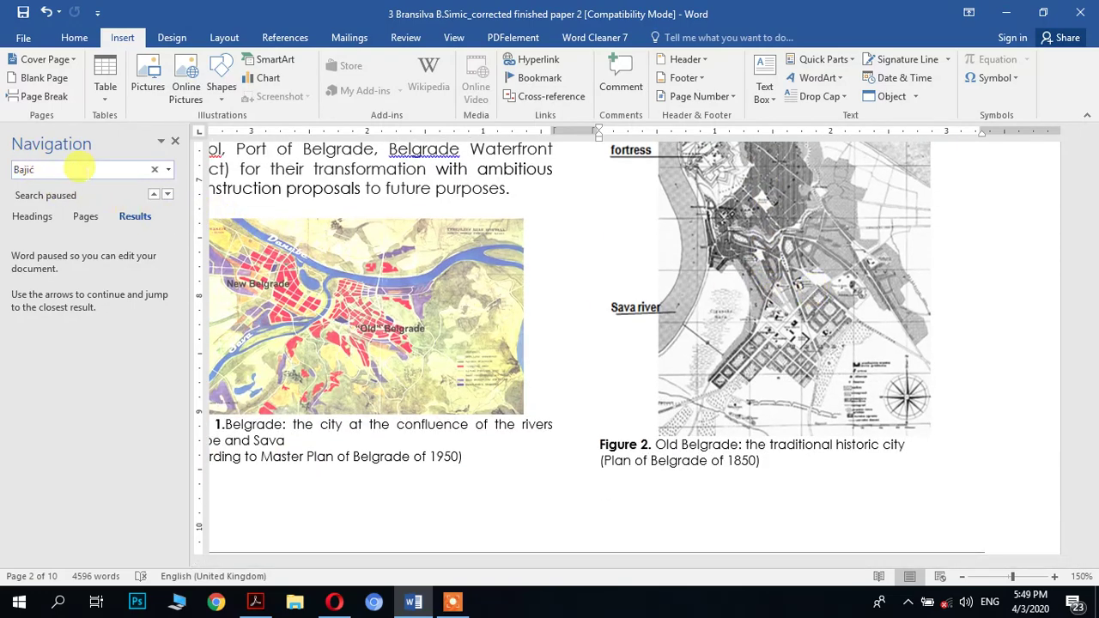
pyautogui.click(167, 195)
pyautogui.click(99, 309)
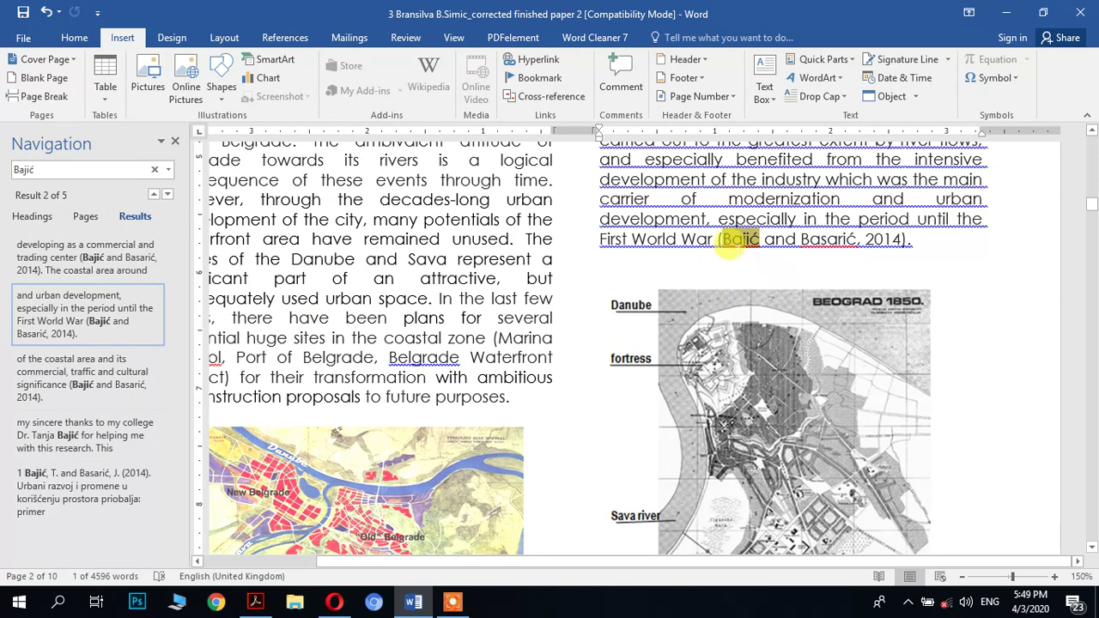
pyautogui.click(731, 239)
pyautogui.moveTo(740, 239)
pyautogui.mouseDown()
pyautogui.moveTo(902, 240)
pyautogui.moveTo(728, 248)
pyautogui.mouseUp()
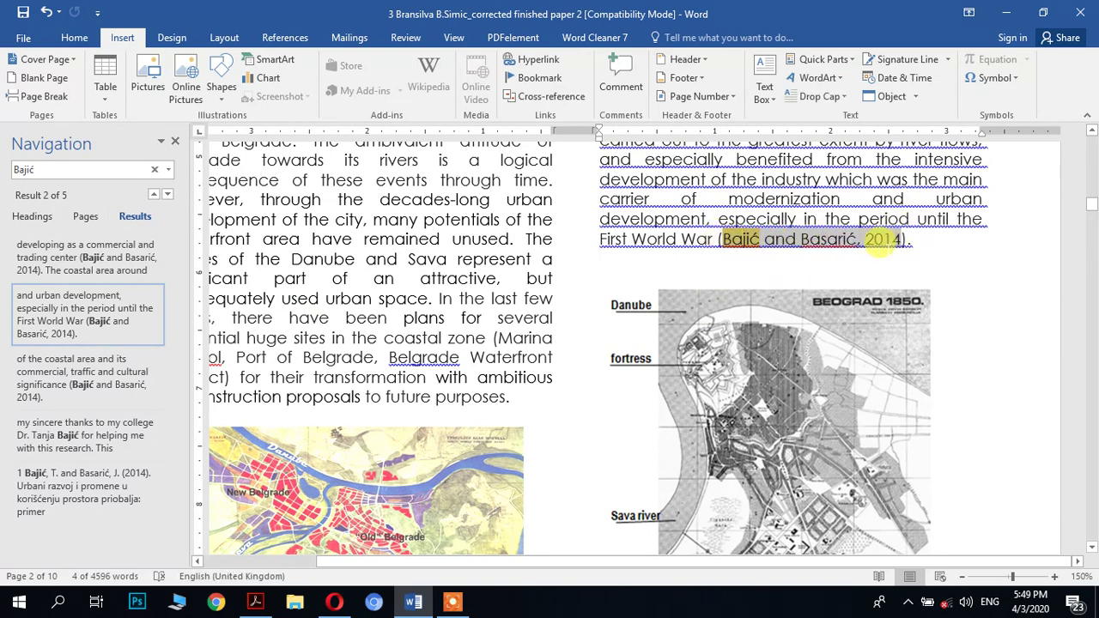
pyautogui.rightClick(764, 244)
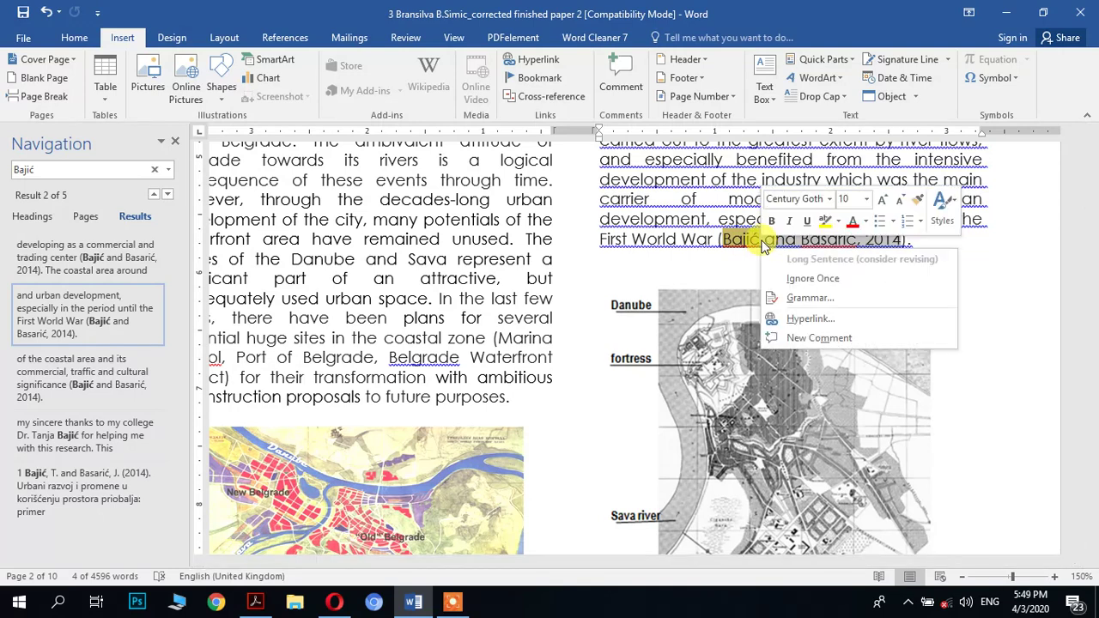
pyautogui.click(819, 318)
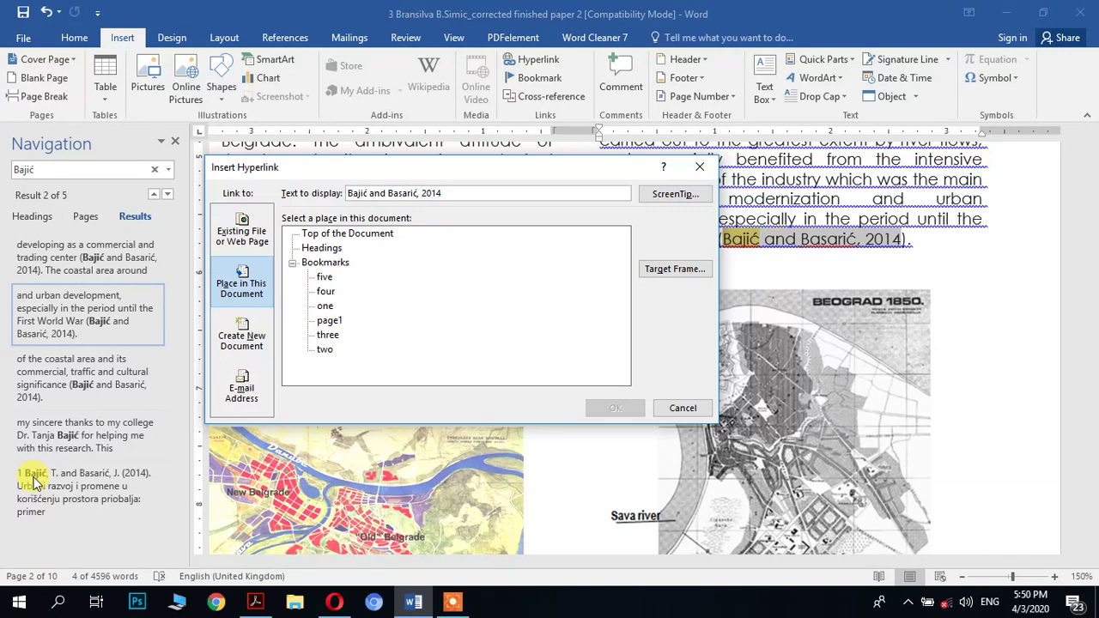
pyautogui.click(324, 306)
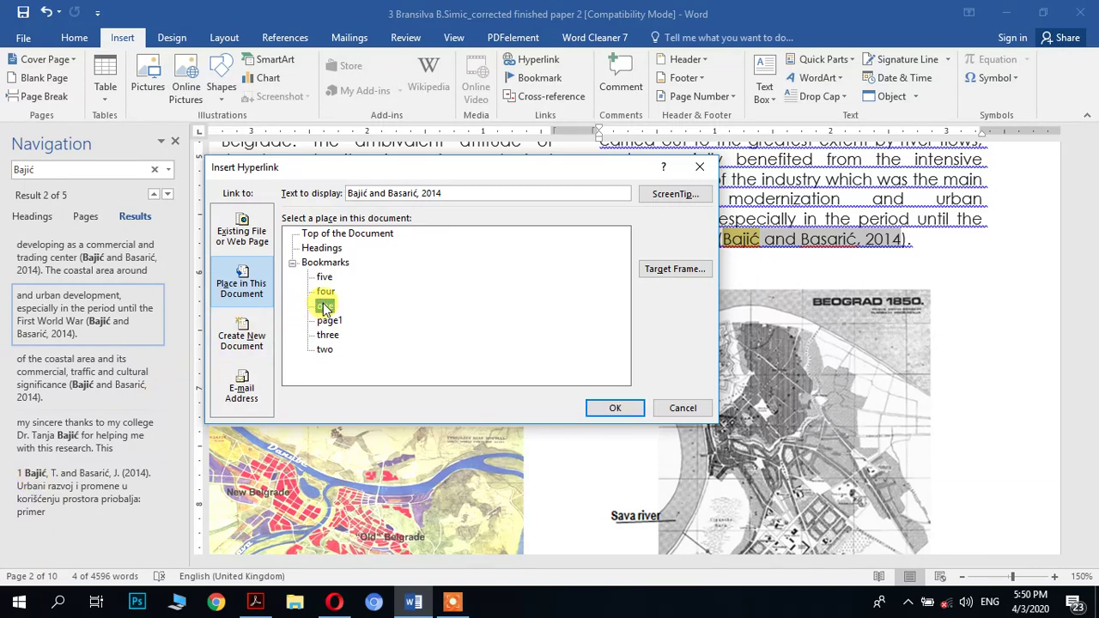
pyautogui.click(634, 410)
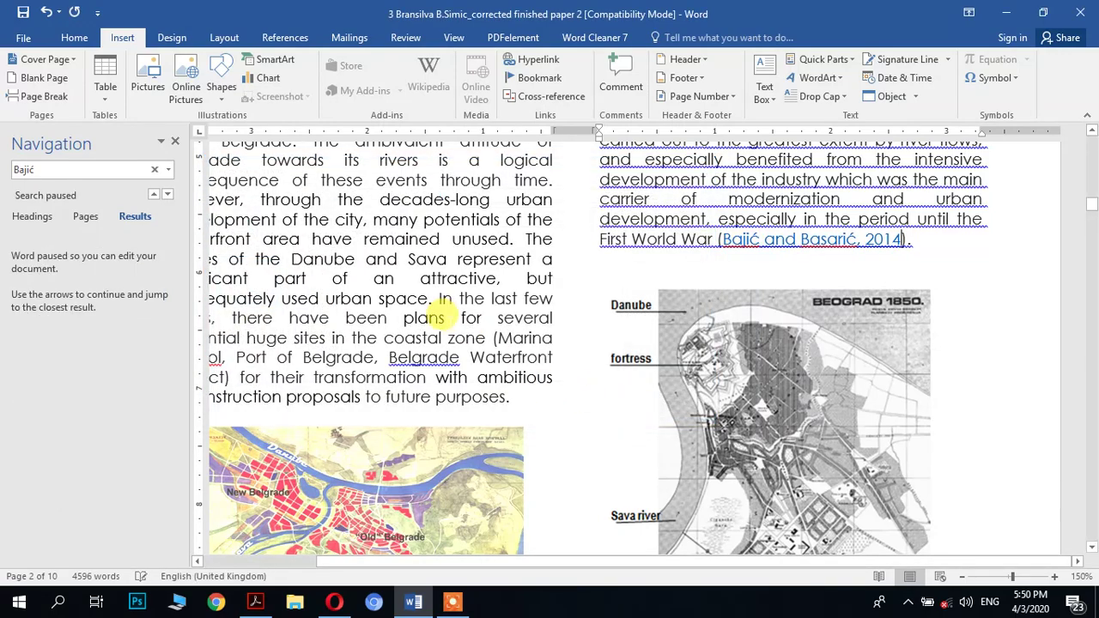
# Go to the third in-text citation of reference 1, after "cultural significance", and hyperlink the authors and year to the bookmark "one".
pyautogui.click(169, 196)
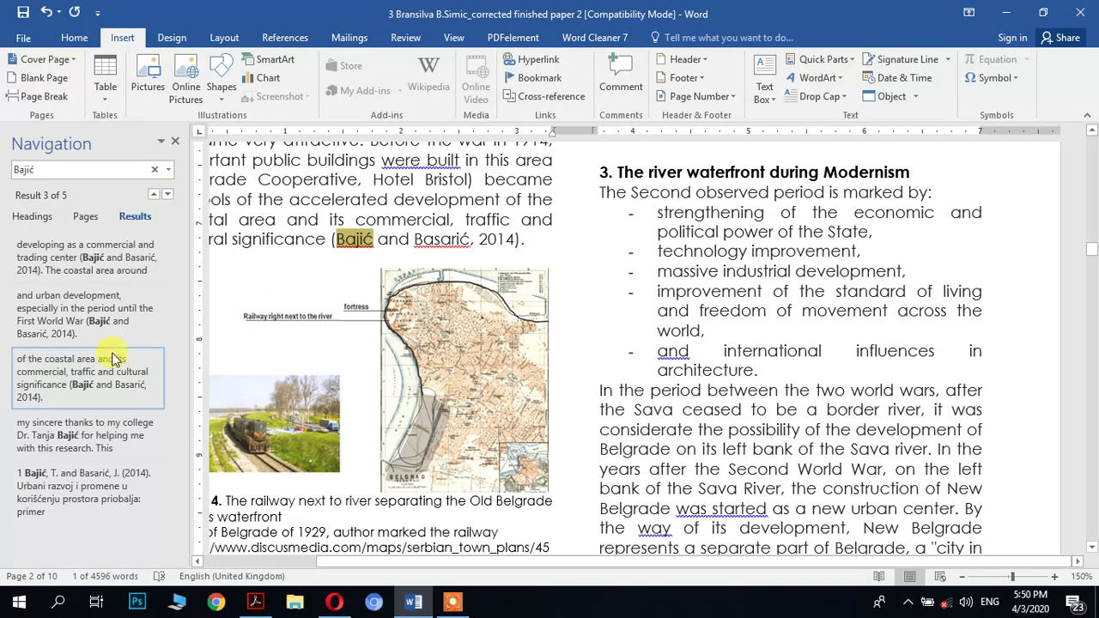
pyautogui.click(335, 239)
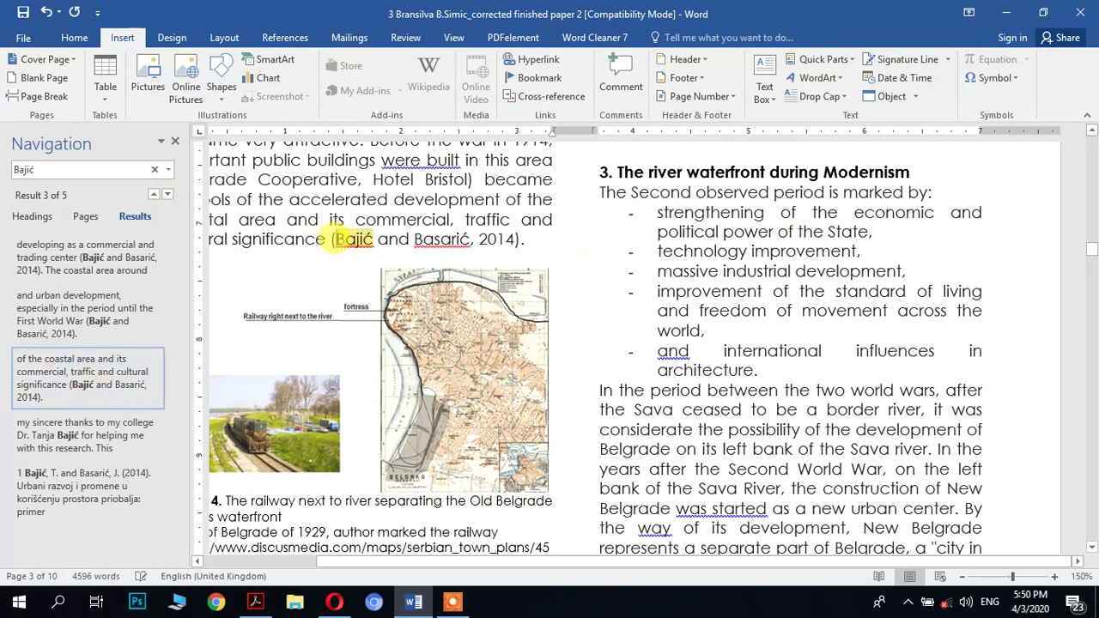
pyautogui.moveTo(394, 239); pyautogui.dragTo(515, 239)
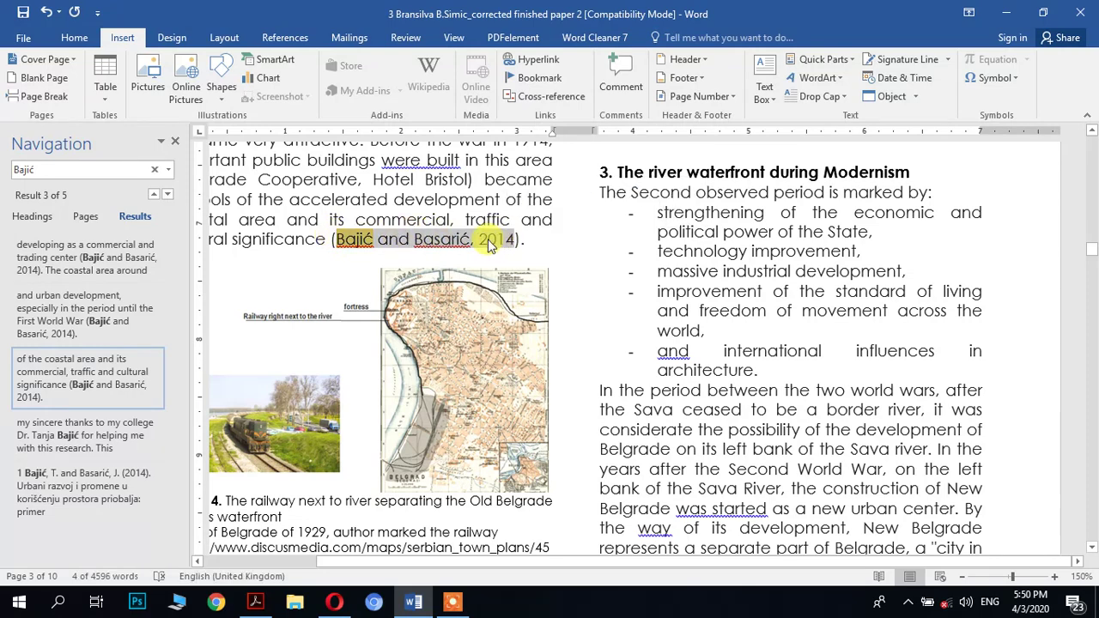
pyautogui.rightClick(493, 243)
pyautogui.click(526, 432)
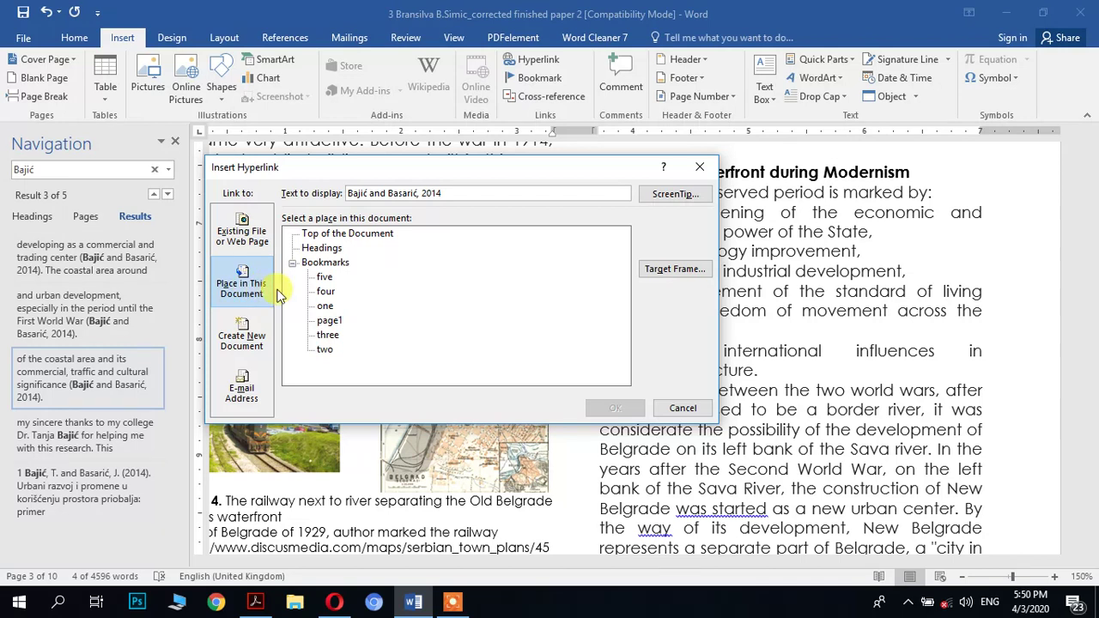
pyautogui.click(325, 306)
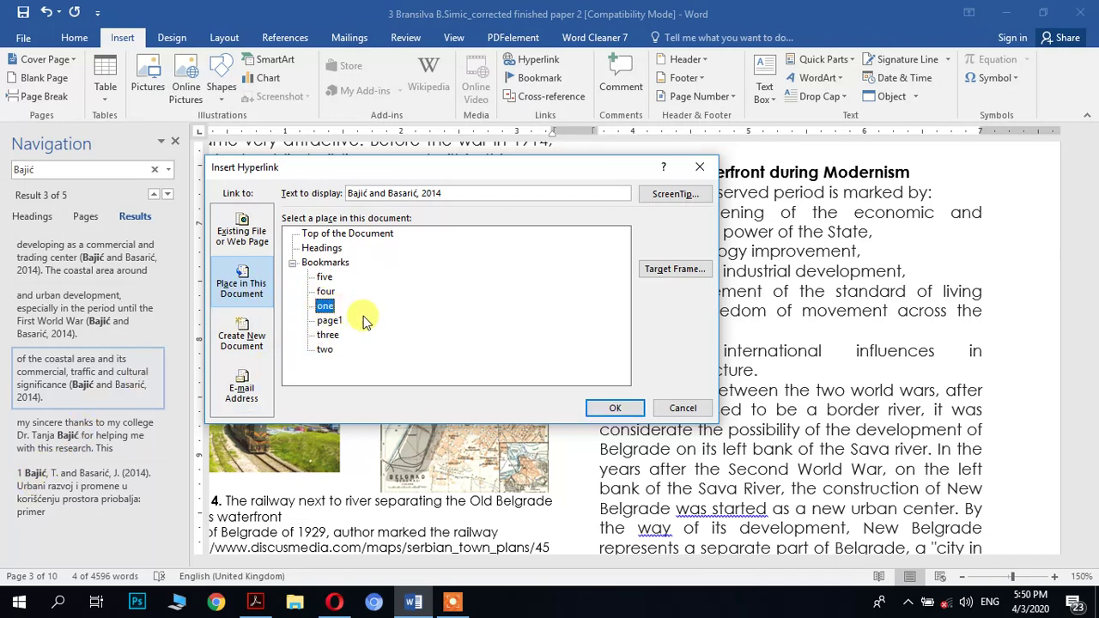
pyautogui.click(634, 413)
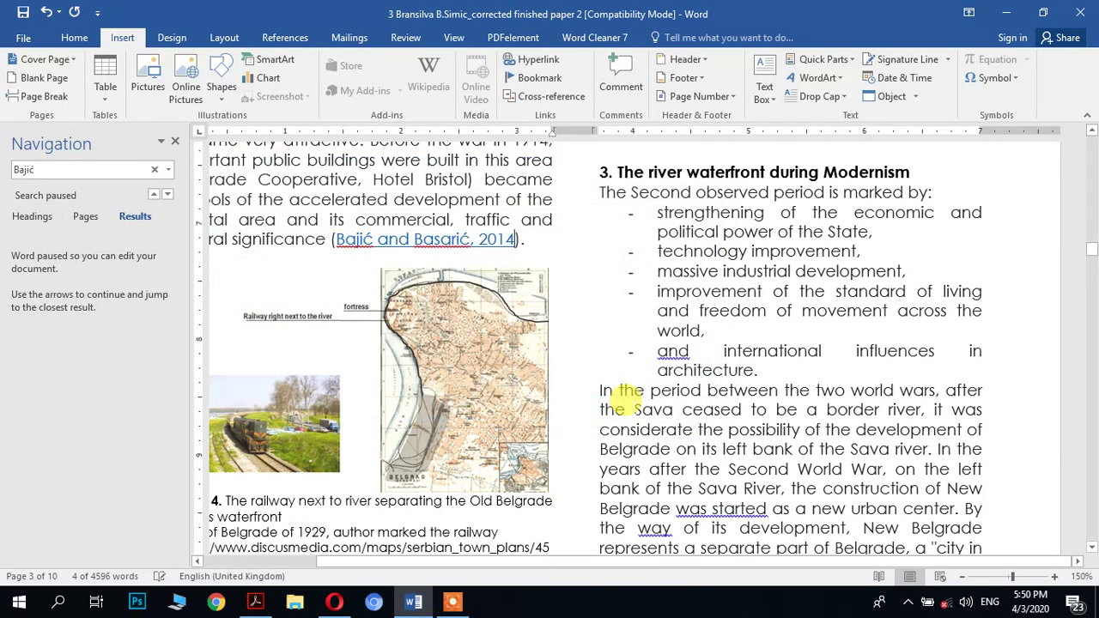
# Go on to the second entry in the reference list and search the document for its author's surname.
pyautogui.click(168, 195)
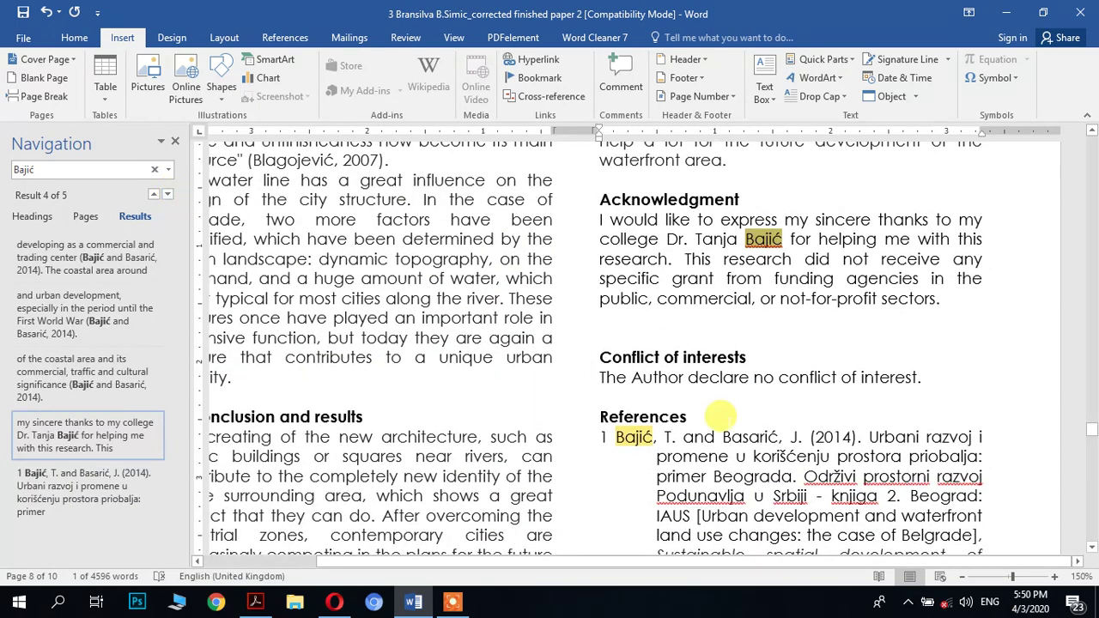
pyautogui.scroll(-2, 721, 416)
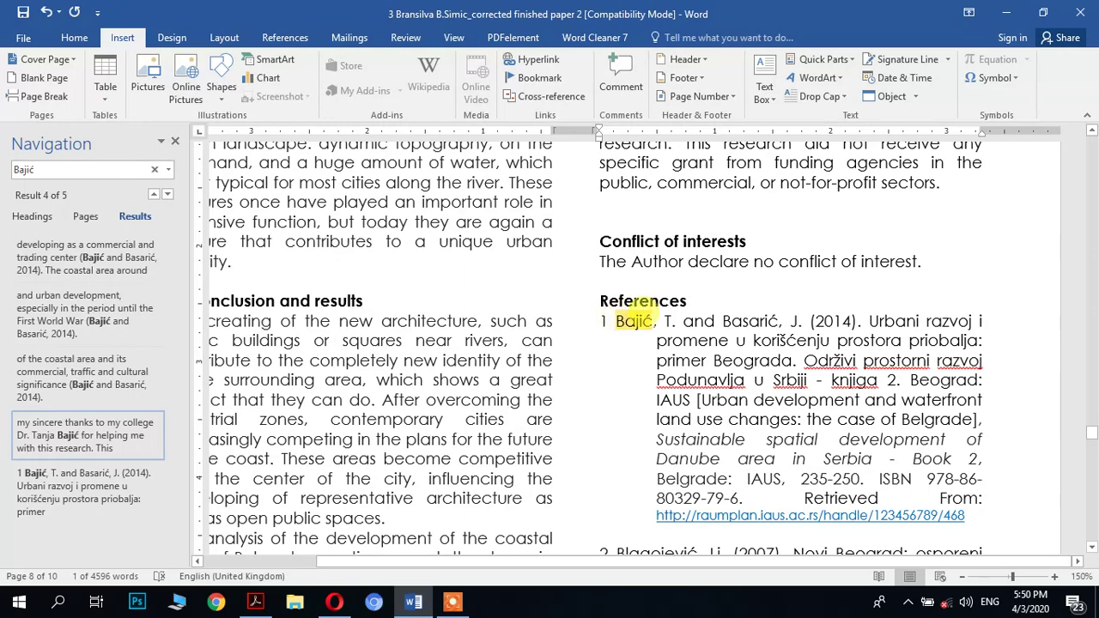
pyautogui.scroll(-3, 702, 321)
pyautogui.scroll(-2, 715, 318)
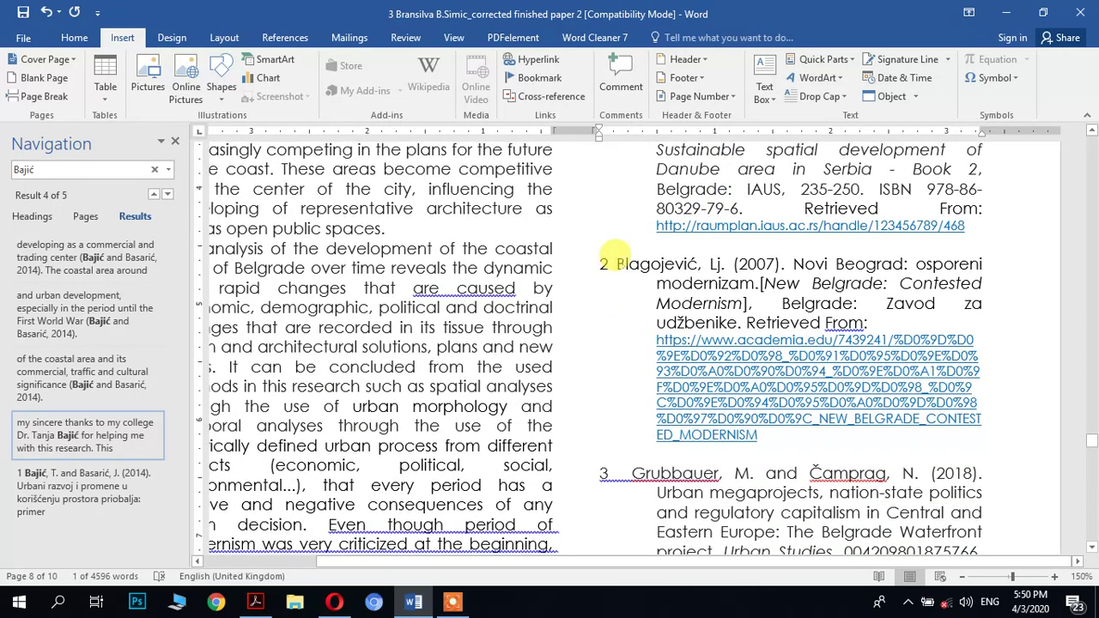
pyautogui.moveTo(616, 255); pyautogui.dragTo(690, 256)
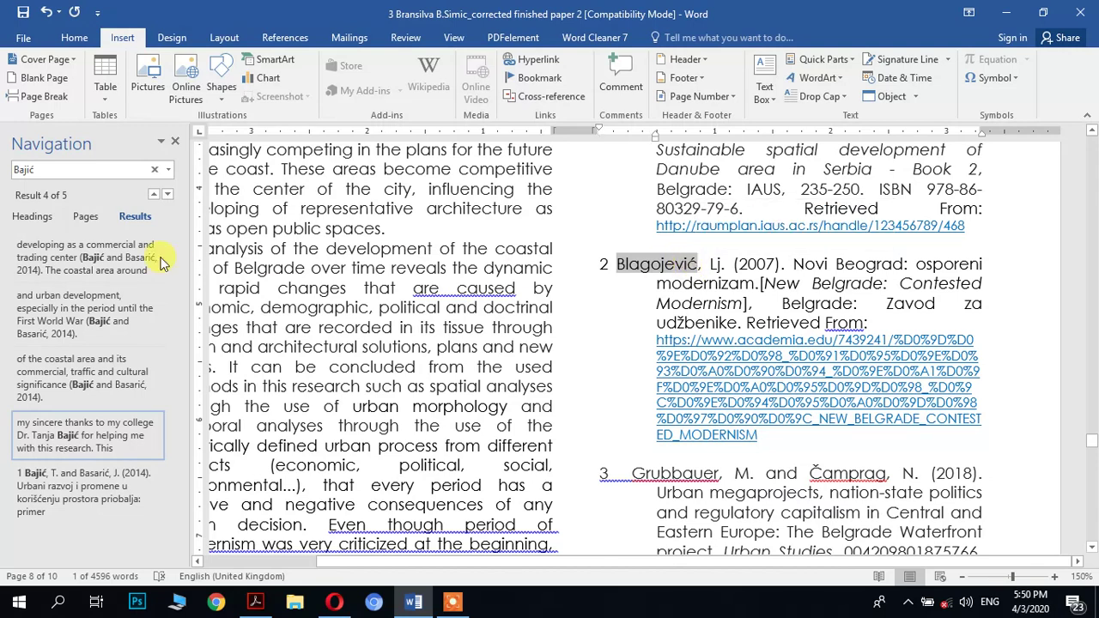
pyautogui.click(670, 259)
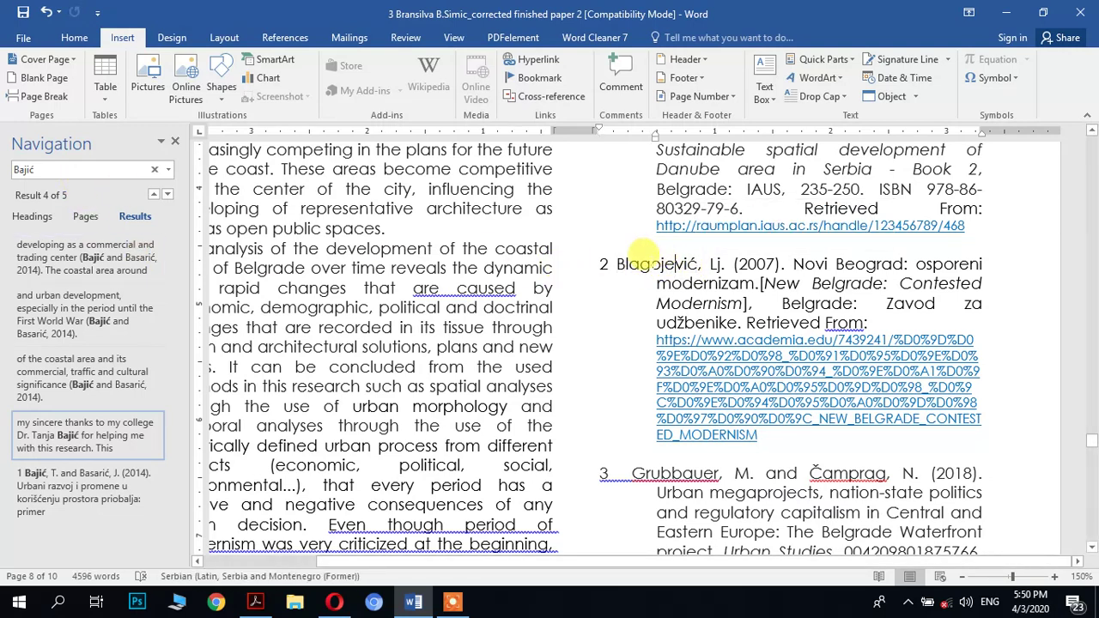
pyautogui.moveTo(615, 257); pyautogui.dragTo(685, 257)
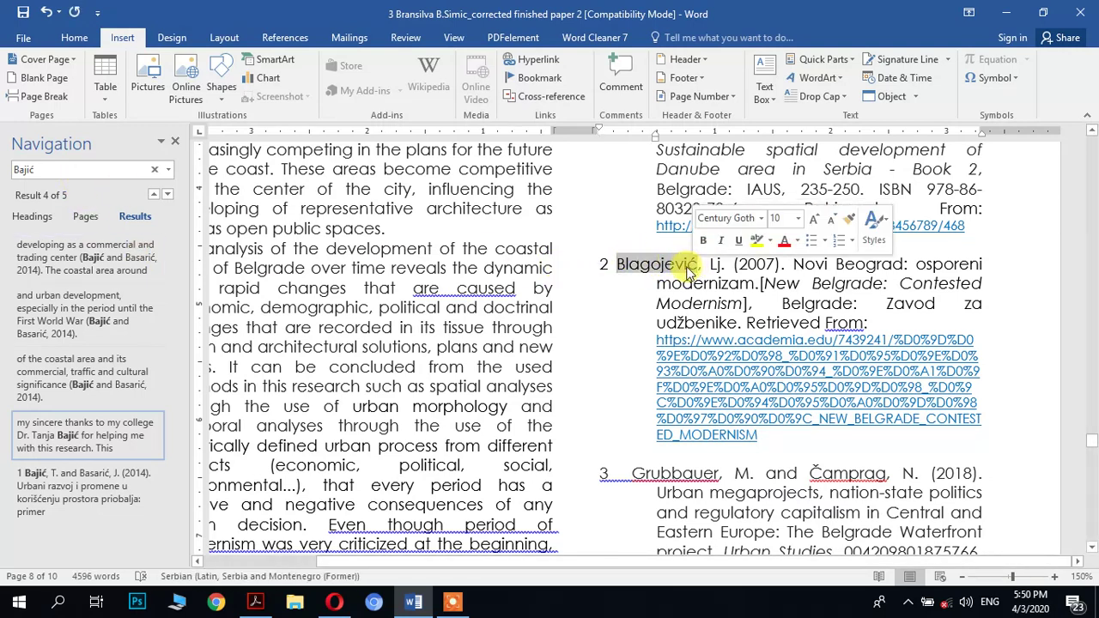
pyautogui.rightClick(691, 258)
pyautogui.click(721, 302)
pyautogui.click(49, 168)
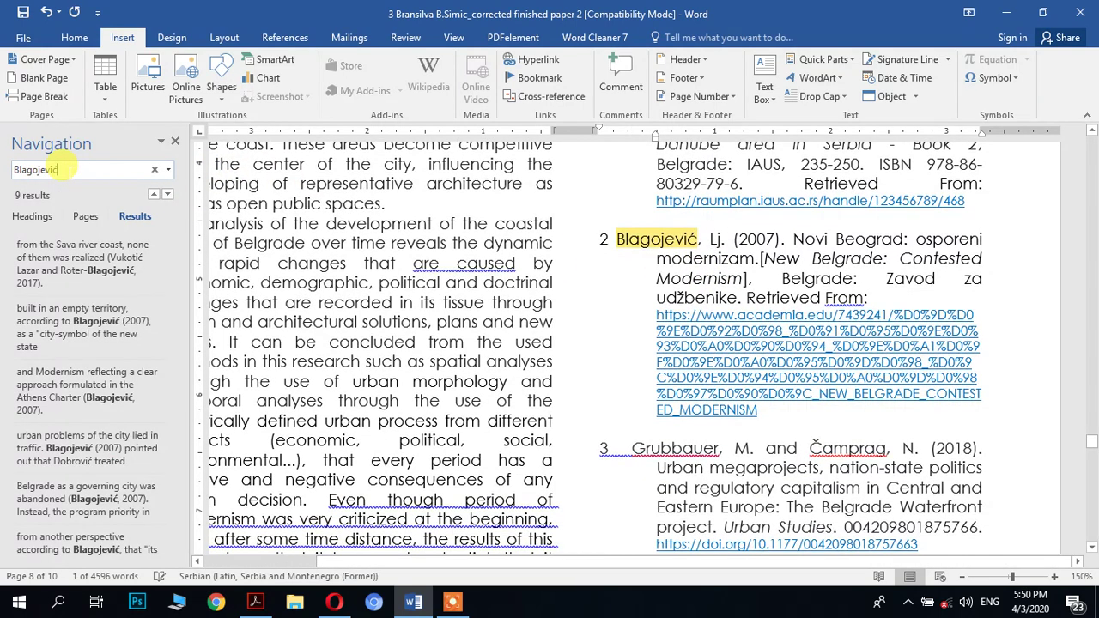
# Check the search matches against reference 2's year, 2007, and go to its first in-text citation, before "city-symbol of the new state".
pyautogui.click(123, 273)
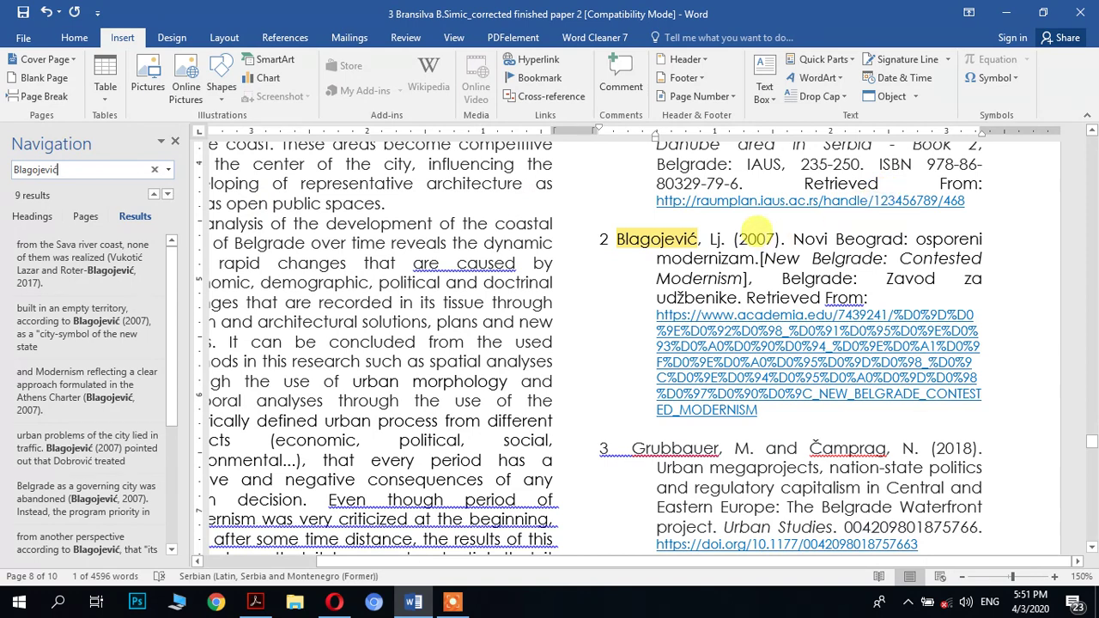
pyautogui.moveTo(776, 240); pyautogui.dragTo(746, 240)
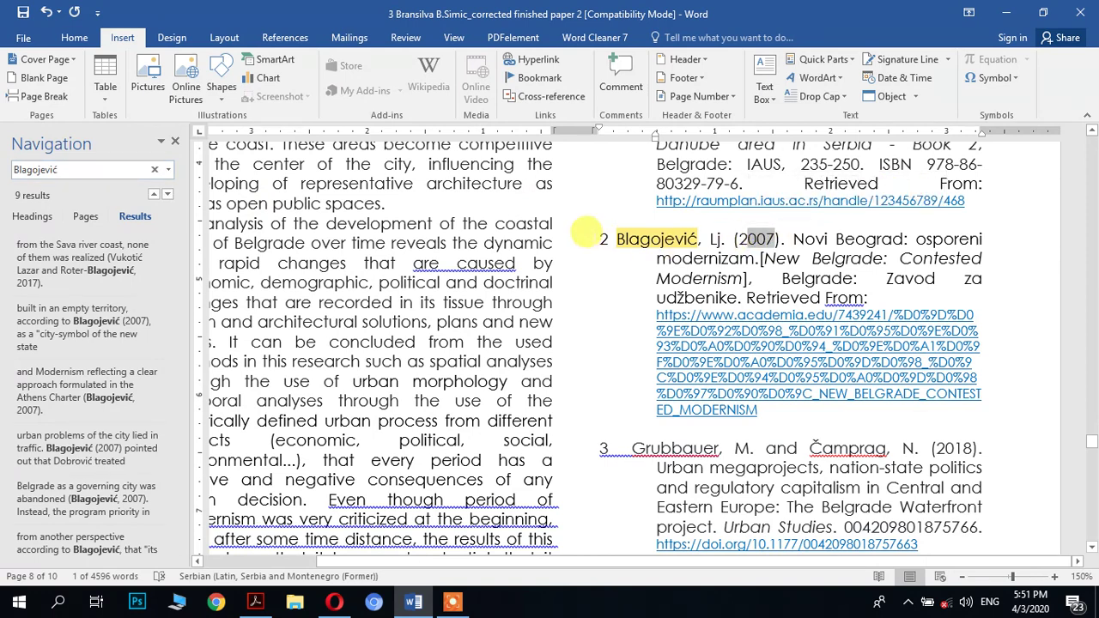
pyautogui.click(169, 195)
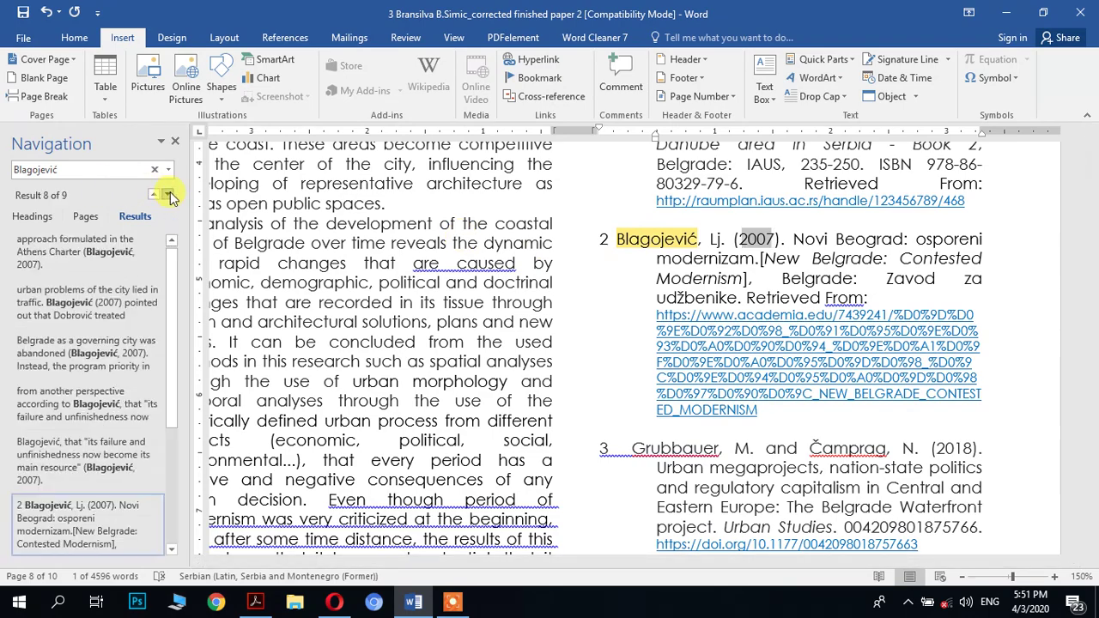
pyautogui.click(139, 262)
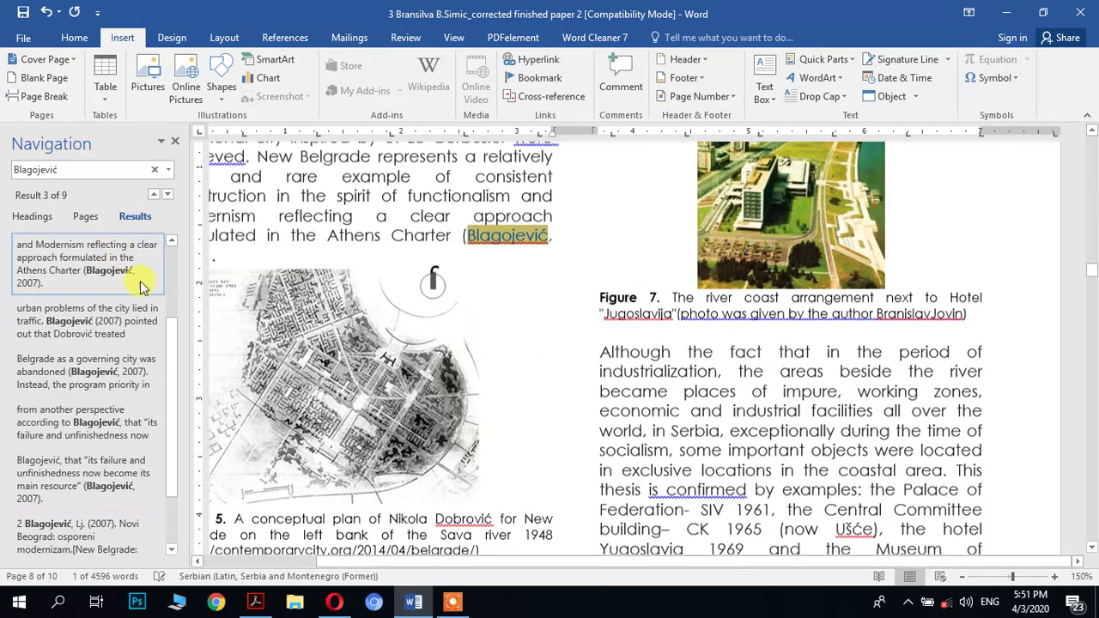
pyautogui.scroll(4, 142, 288)
pyautogui.click(138, 273)
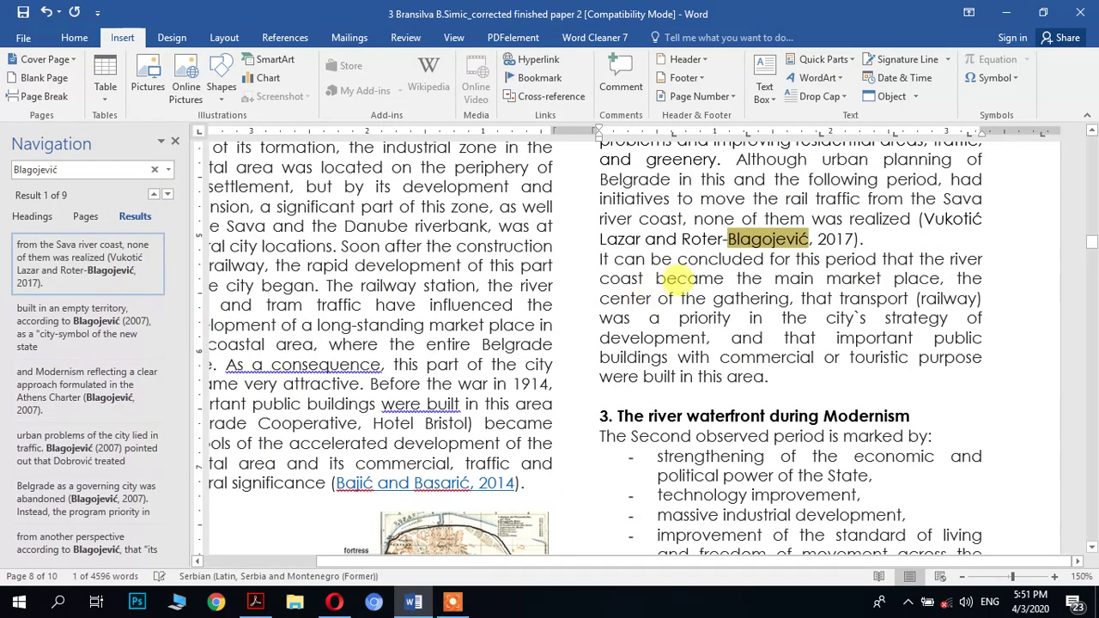
pyautogui.click(111, 321)
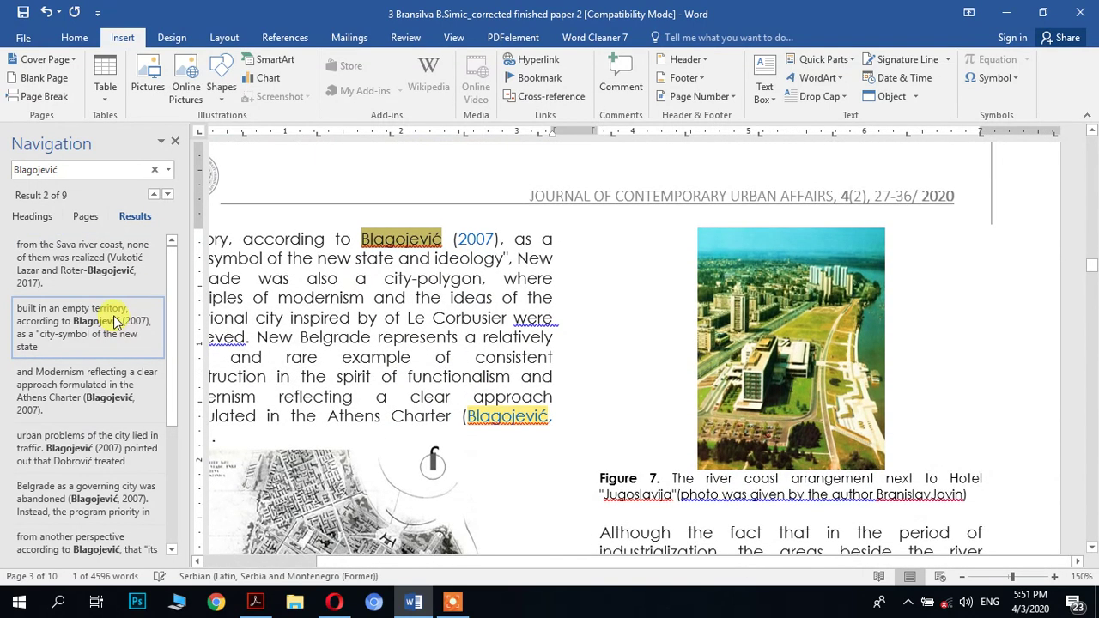
pyautogui.click(611, 543)
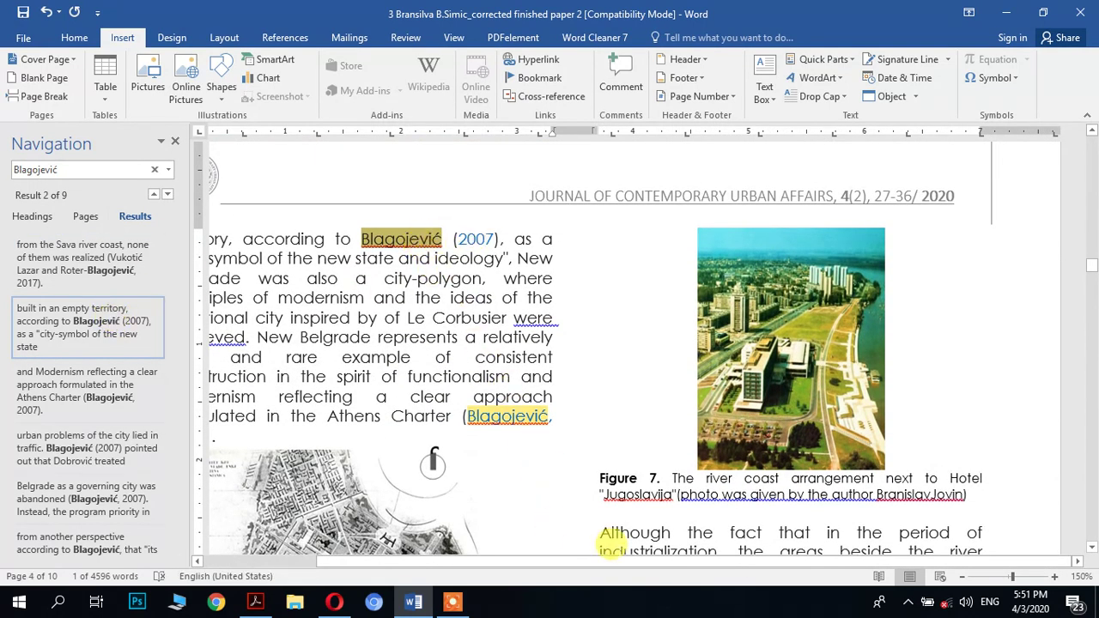
pyautogui.moveTo(607, 561); pyautogui.dragTo(541, 561)
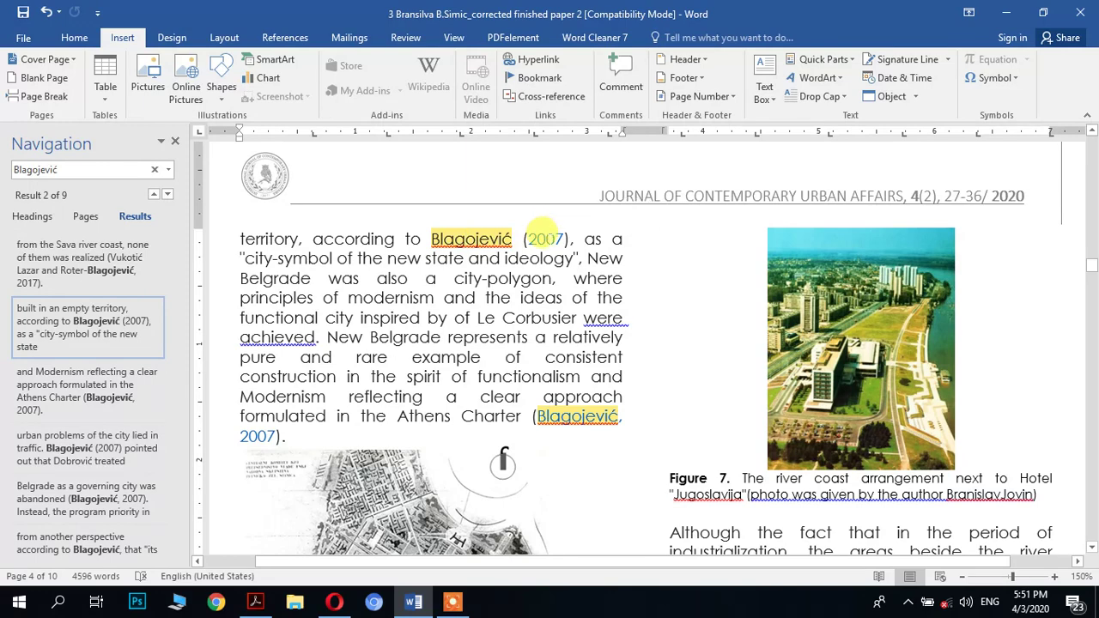
# Edit the hyperlink on the year 2007 in reference 2's first in-text citation and set its target to the bookmark "two".
pyautogui.rightClick(548, 237)
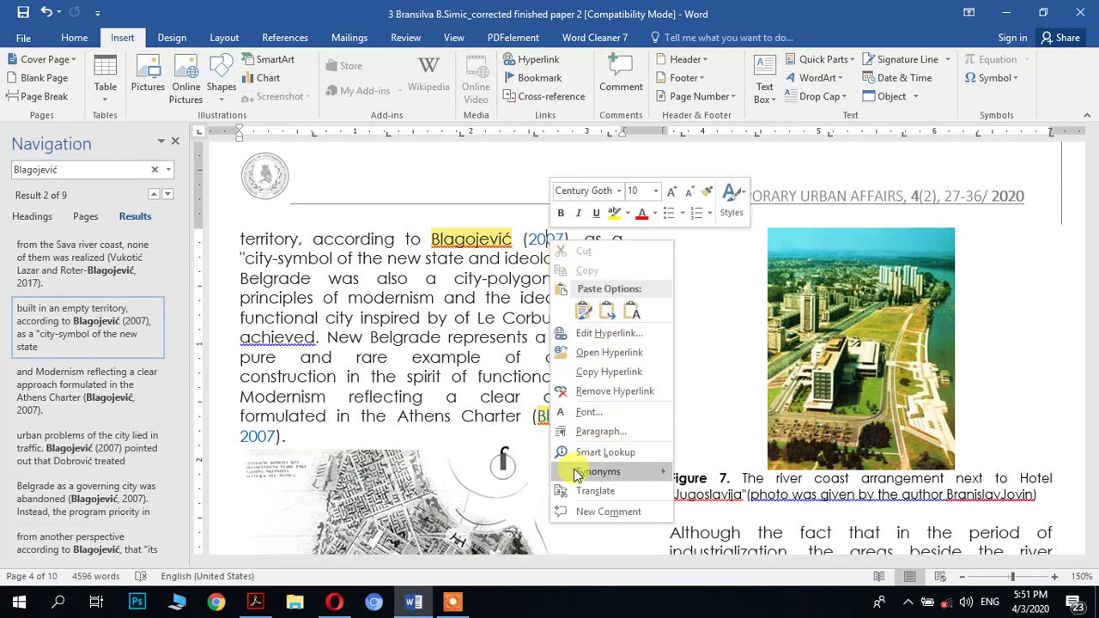
pyautogui.click(601, 334)
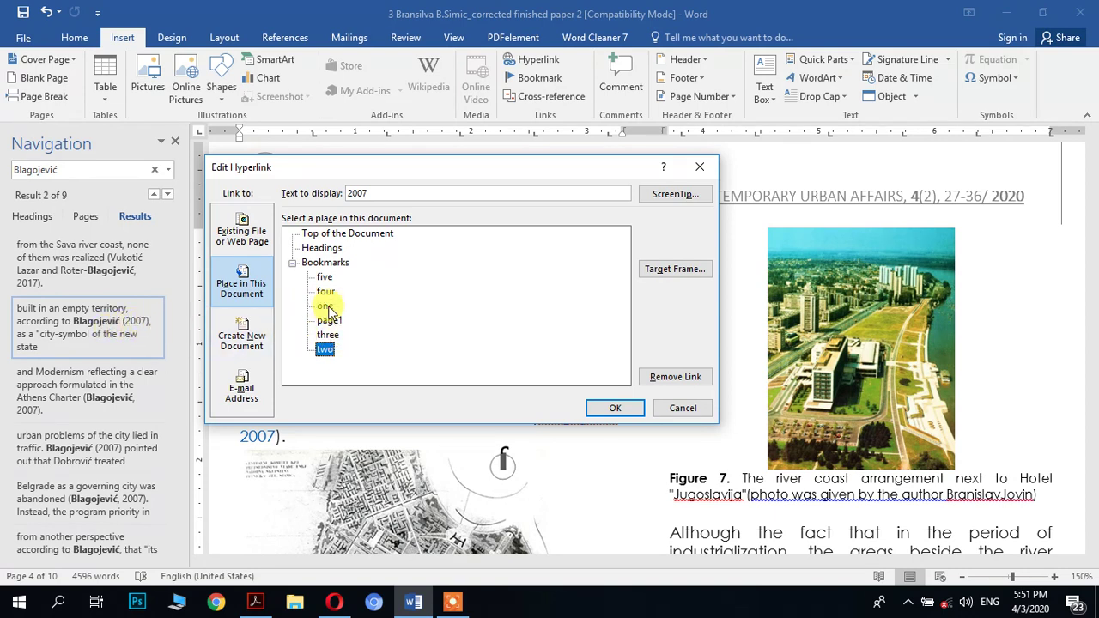
pyautogui.click(325, 347)
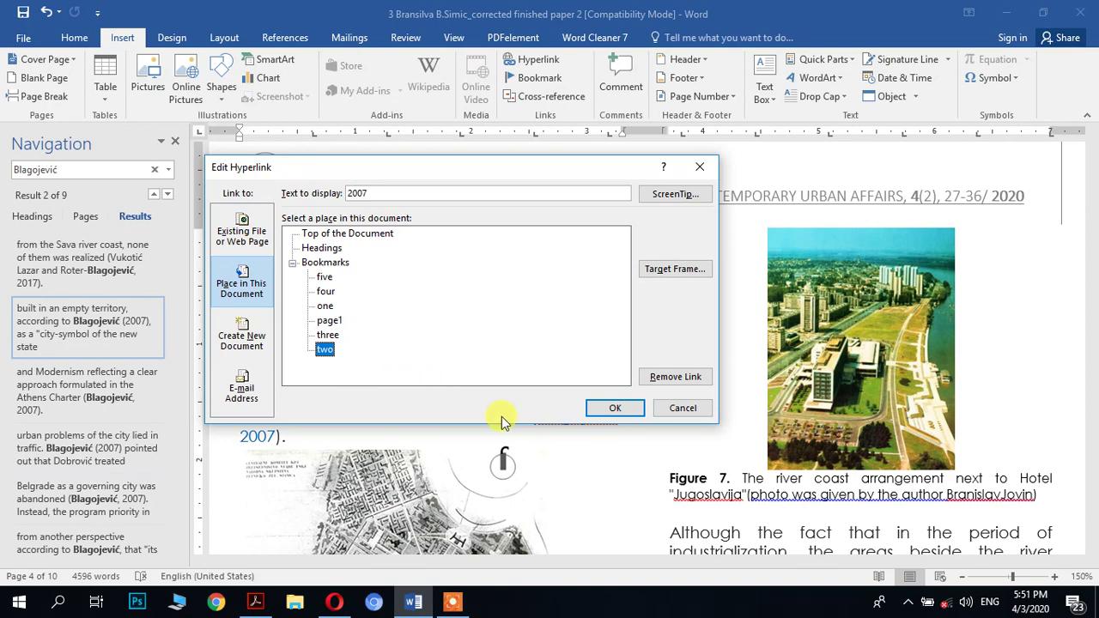
pyautogui.click(618, 412)
pyautogui.click(324, 351)
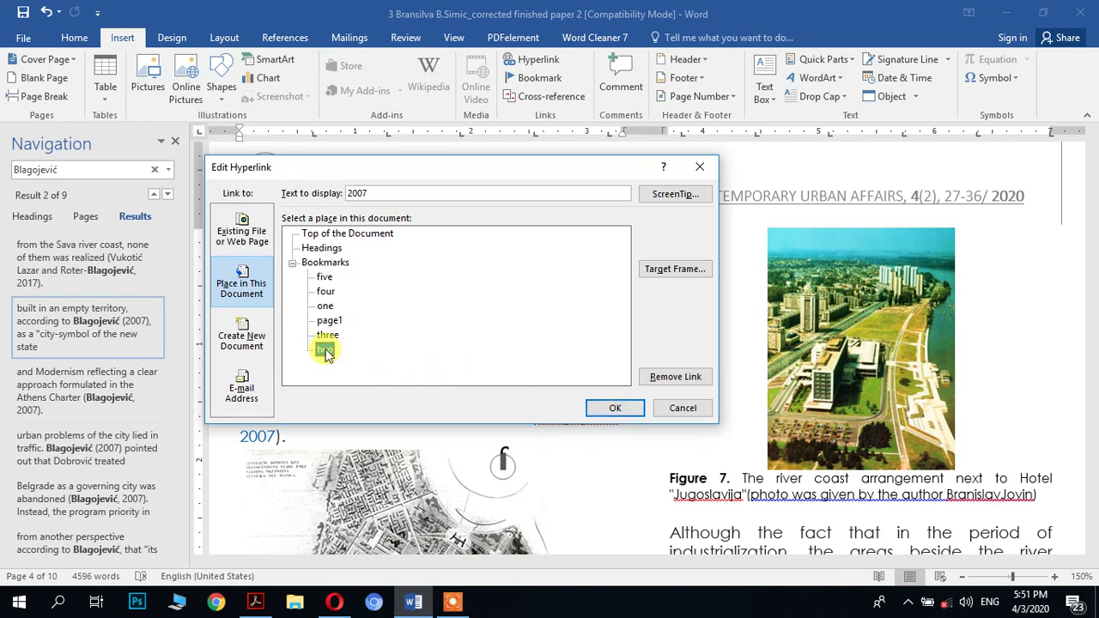
pyautogui.click(613, 407)
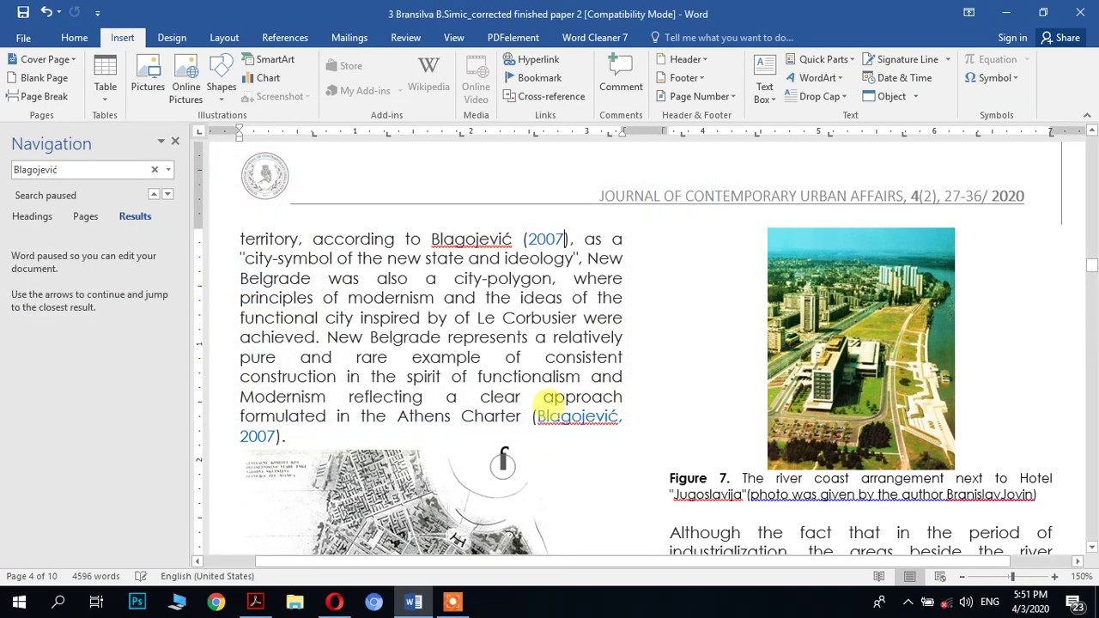
# Go to reference 2's second in-text citation, after "Athens Charter", and set the hyperlink on its author and year to the bookmark "two".
pyautogui.scroll(-3, 502, 376)
pyautogui.click(169, 195)
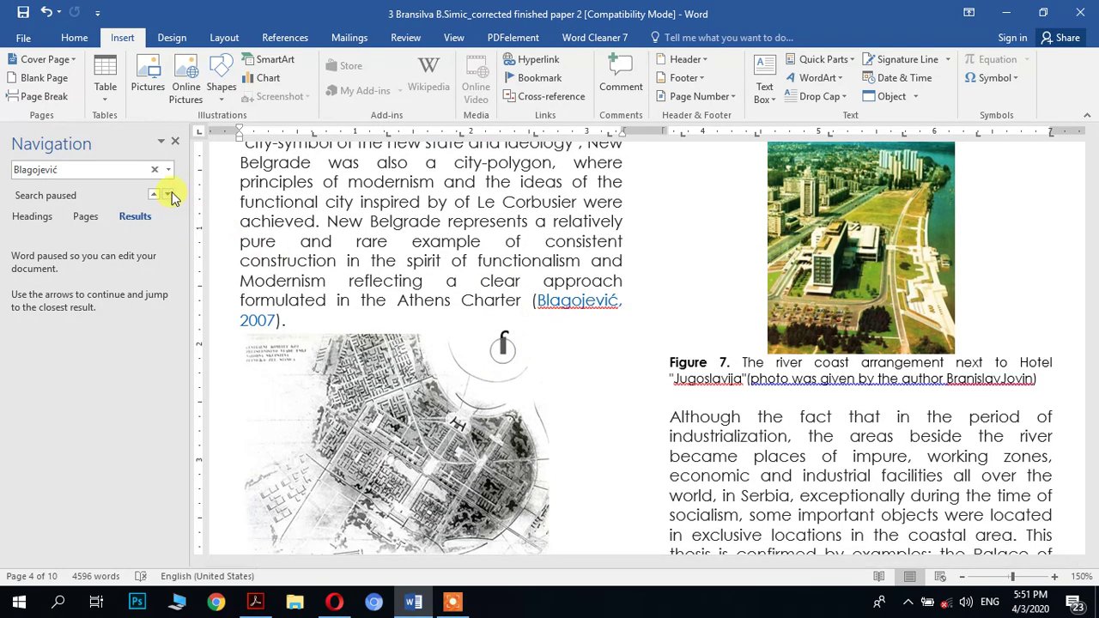
pyautogui.click(538, 254)
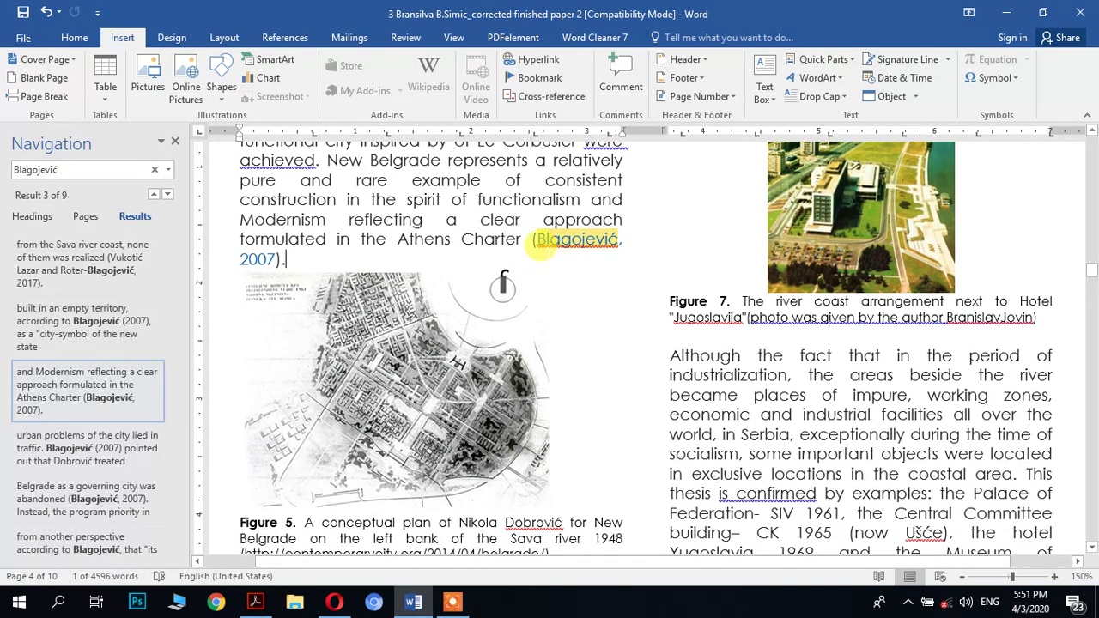
pyautogui.moveTo(538, 238); pyautogui.dragTo(262, 257)
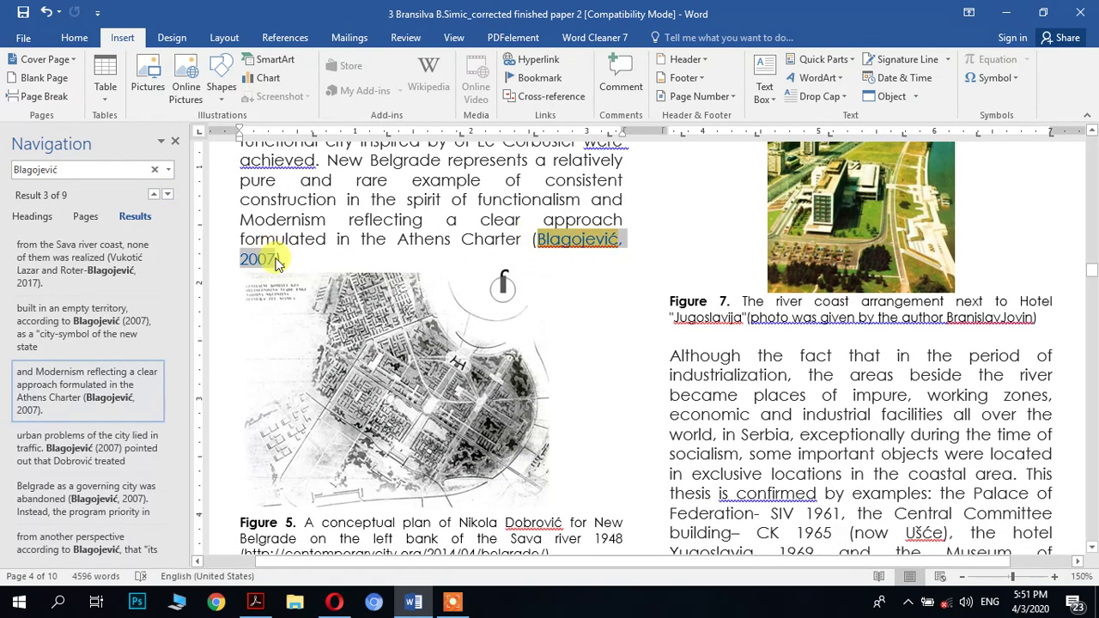
pyautogui.rightClick(268, 257)
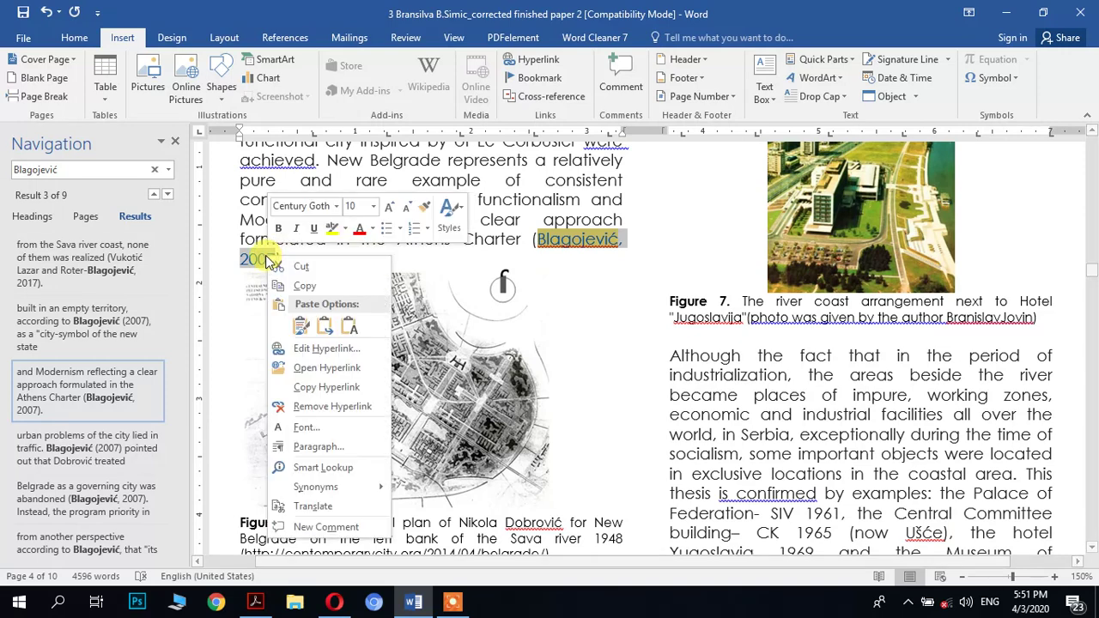
pyautogui.click(332, 349)
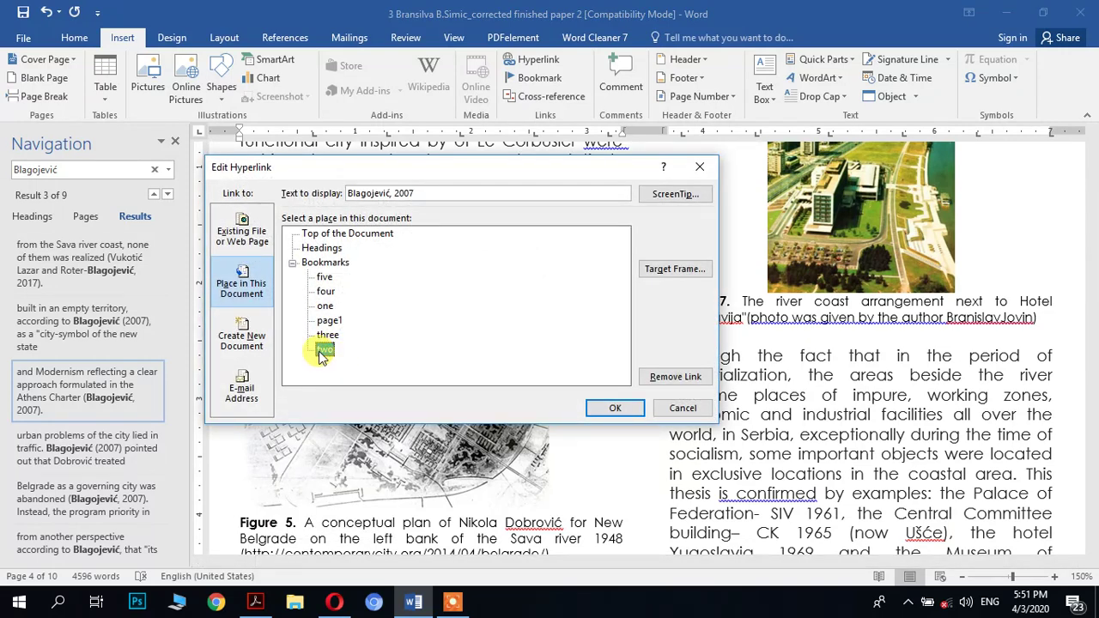
pyautogui.click(615, 408)
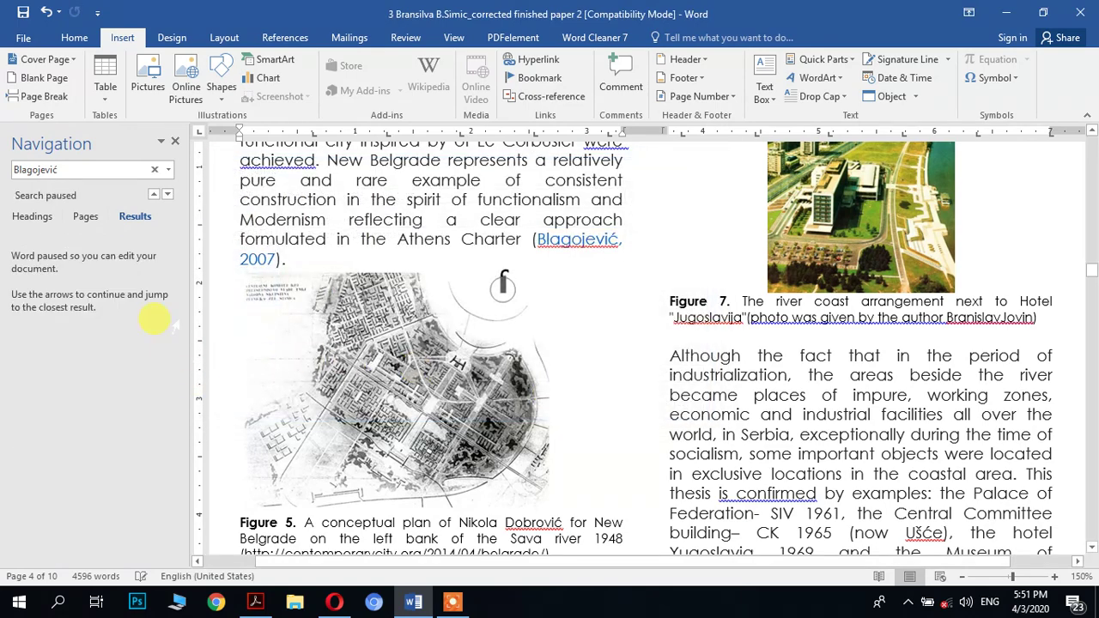
# Go on to reference 2's third in-text citation and look back at the two hyperlinked citations before it.
pyautogui.click(167, 195)
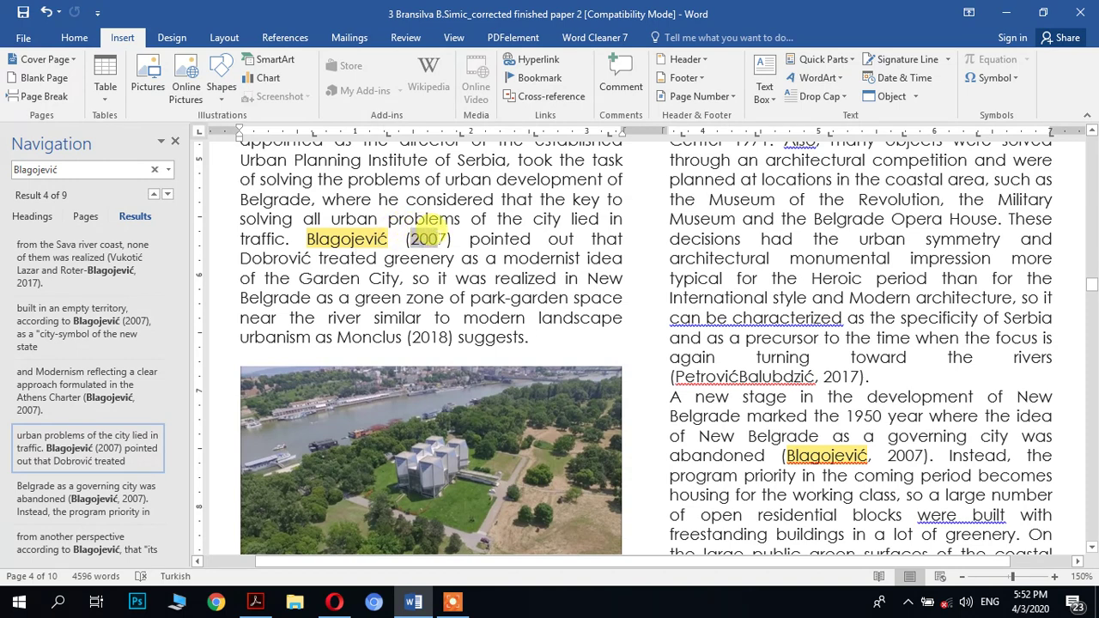
pyautogui.doubleClick(429, 237)
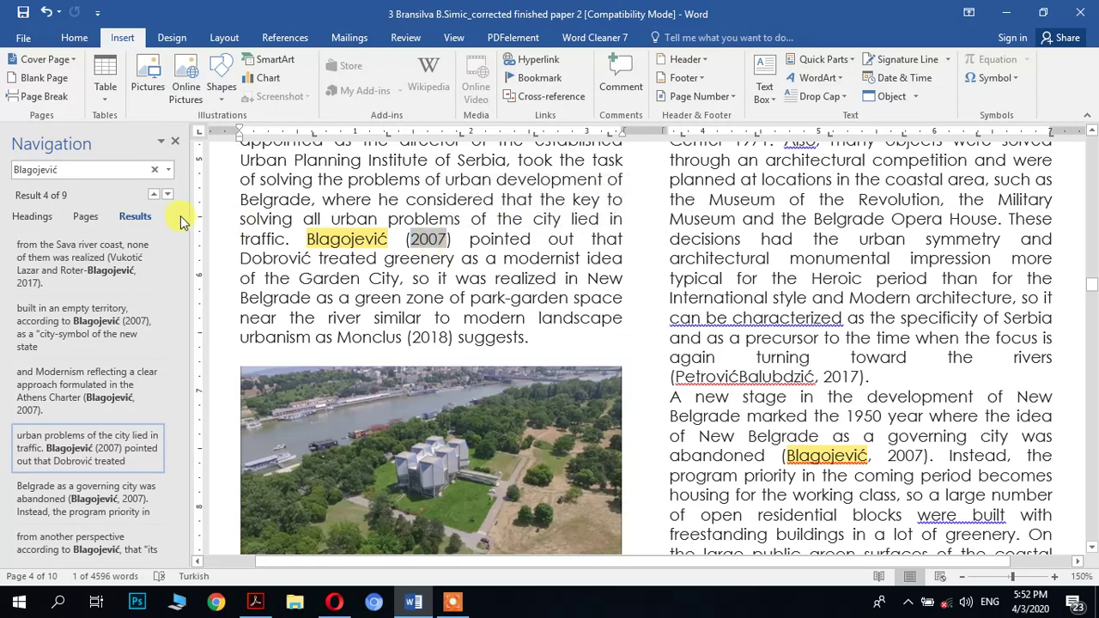
pyautogui.click(154, 196)
pyautogui.click(154, 196)
pyautogui.scroll(4, 454, 293)
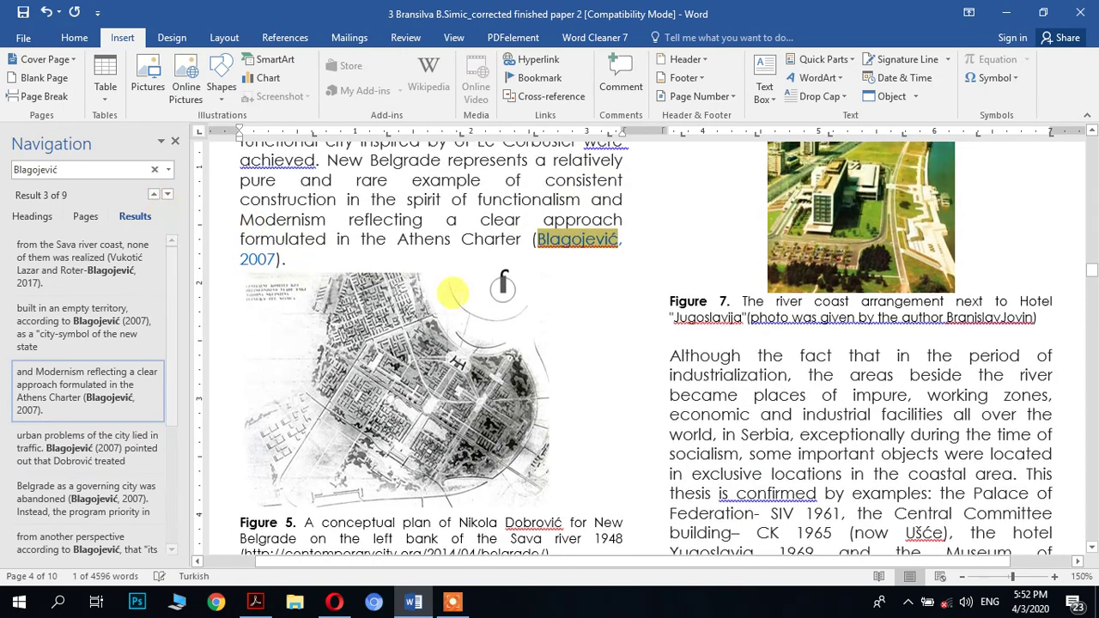
pyautogui.scroll(-2, 500, 280)
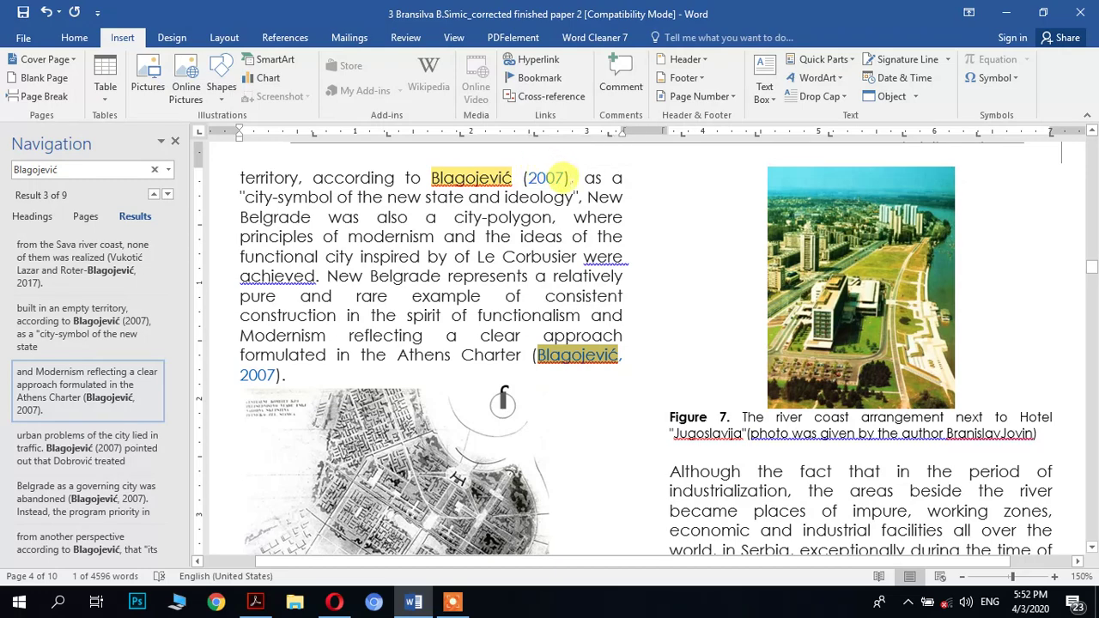
# Go to reference 2's third in-text citation, before "pointed out that", and hyperlink the year 2007 to the bookmark "two".
pyautogui.click(167, 195)
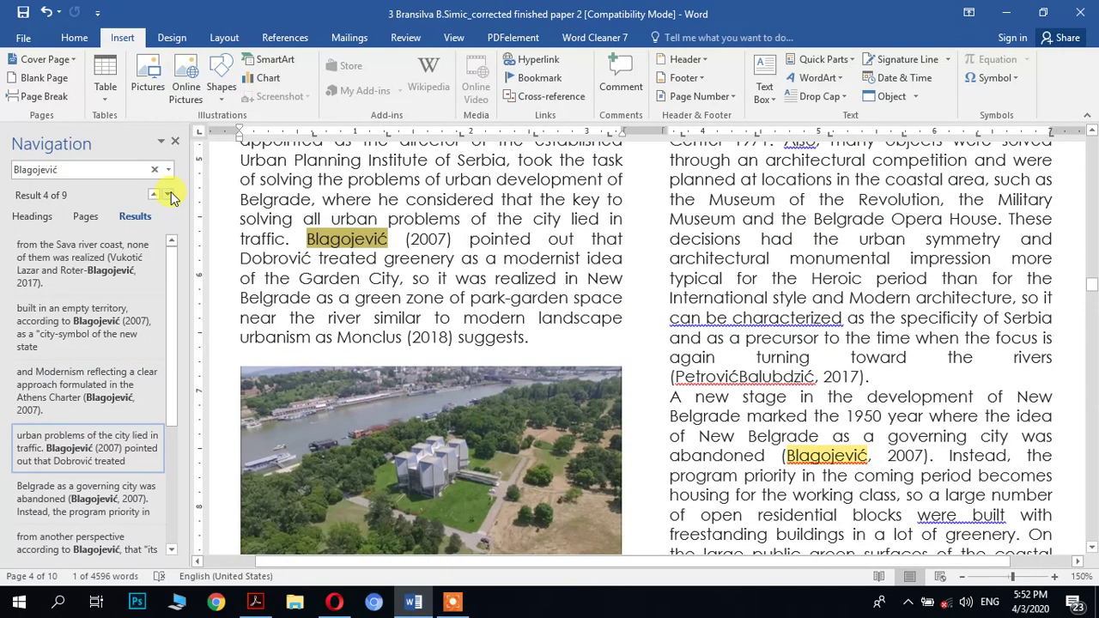
pyautogui.doubleClick(423, 238)
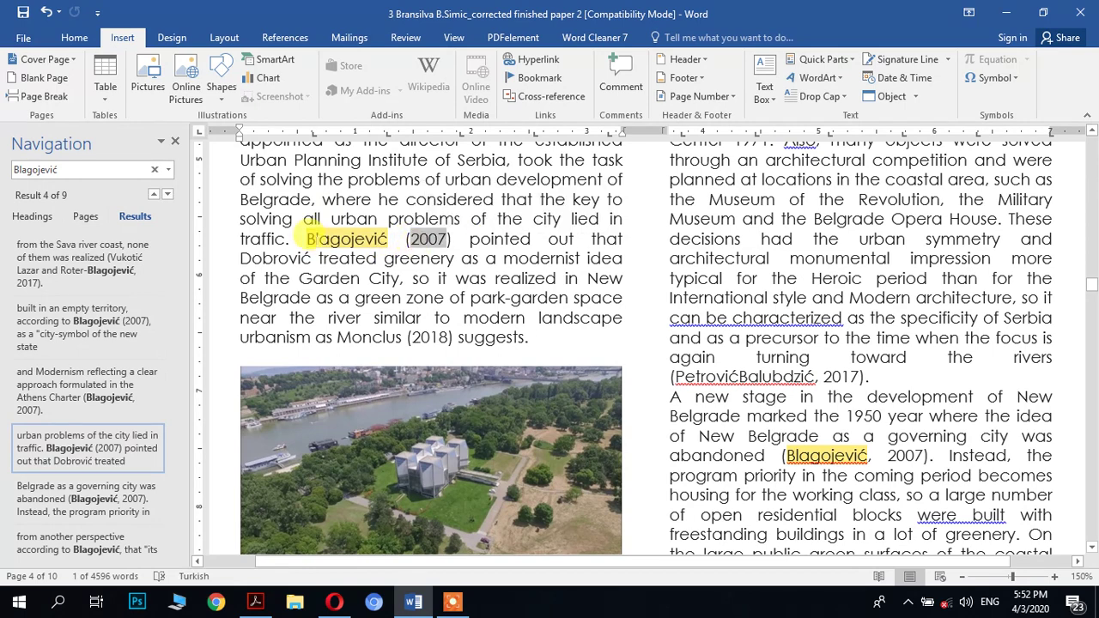
pyautogui.rightClick(432, 246)
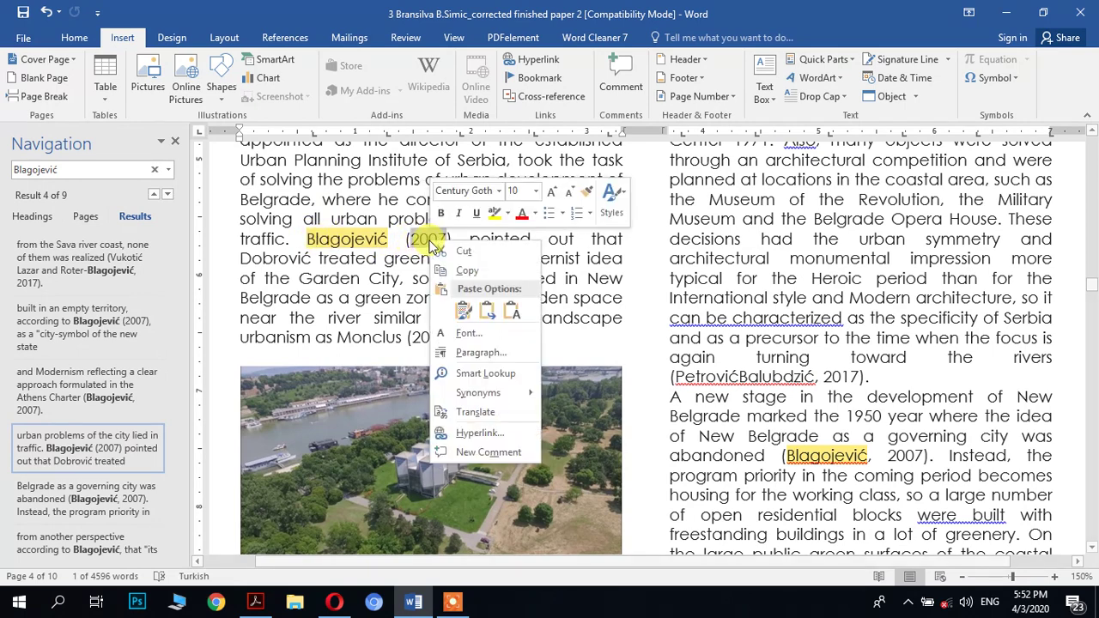
pyautogui.click(502, 434)
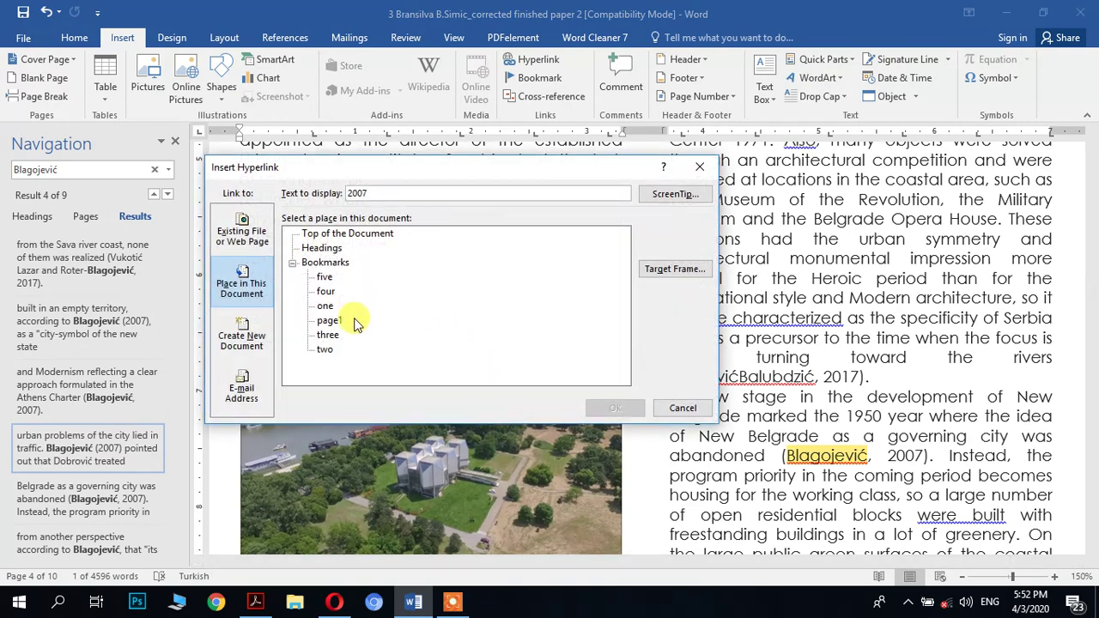
pyautogui.click(325, 350)
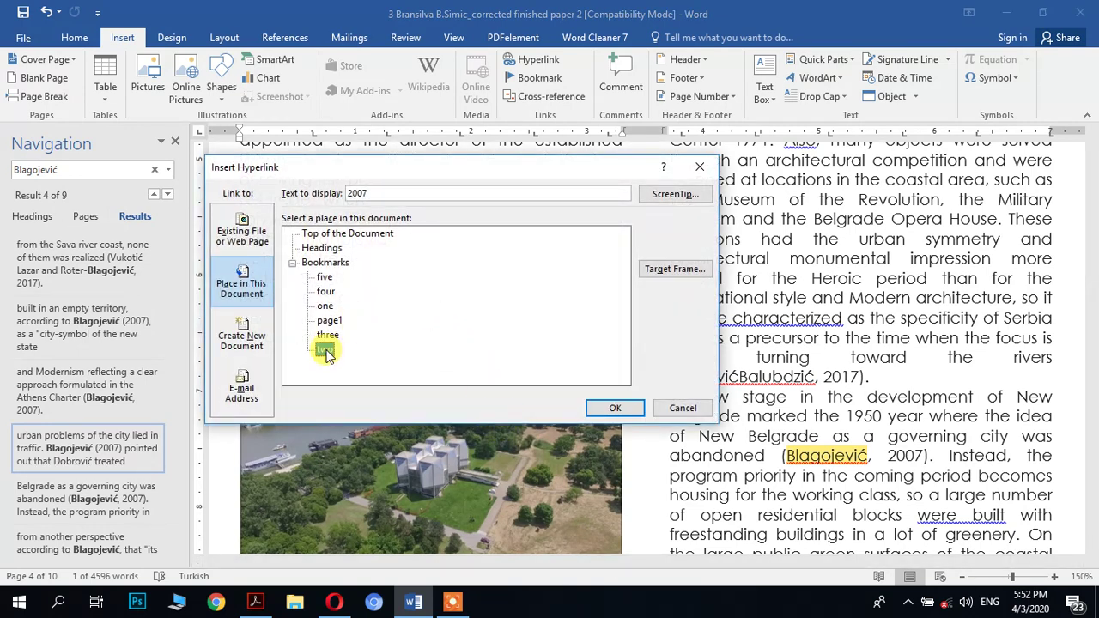
pyautogui.click(613, 409)
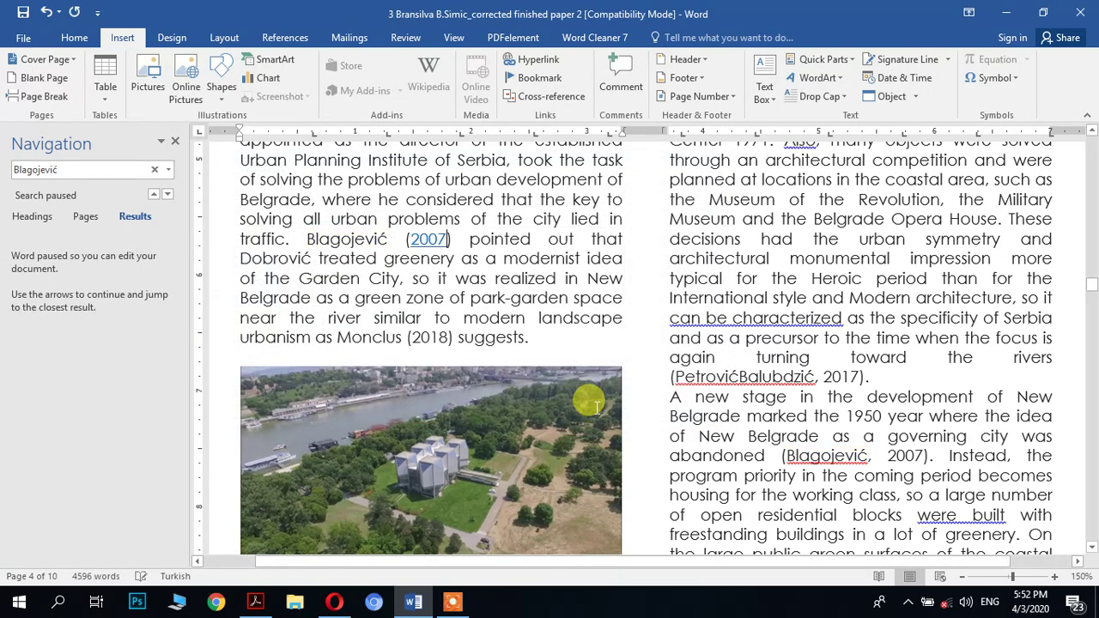
# Look over reference 2's next in-text citation, after "abandoned", and the remaining numbered entries in the reference list.
pyautogui.scroll(-1, 480, 346)
pyautogui.scroll(-1, 481, 372)
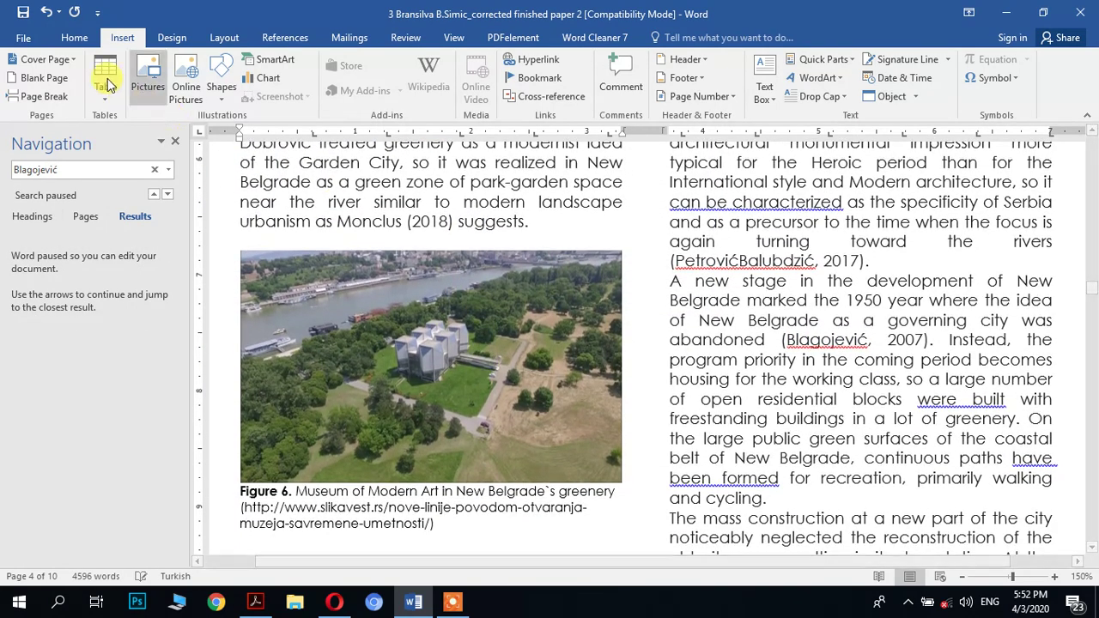
pyautogui.scroll(-3, 658, 277)
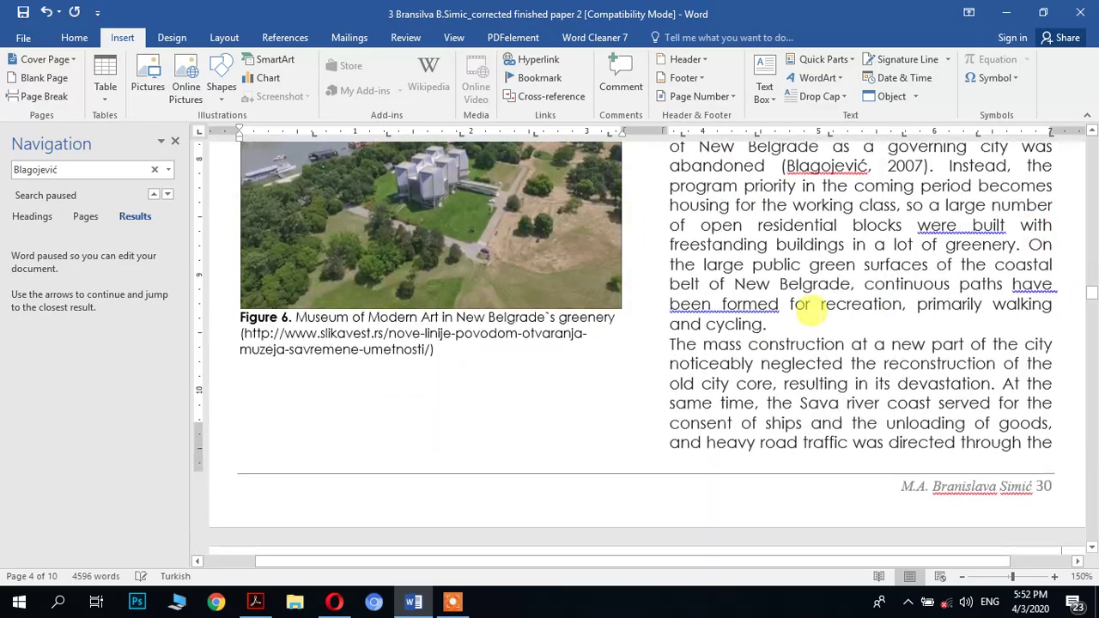
pyautogui.scroll(2, 810, 312)
pyautogui.moveTo(885, 282); pyautogui.dragTo(812, 282)
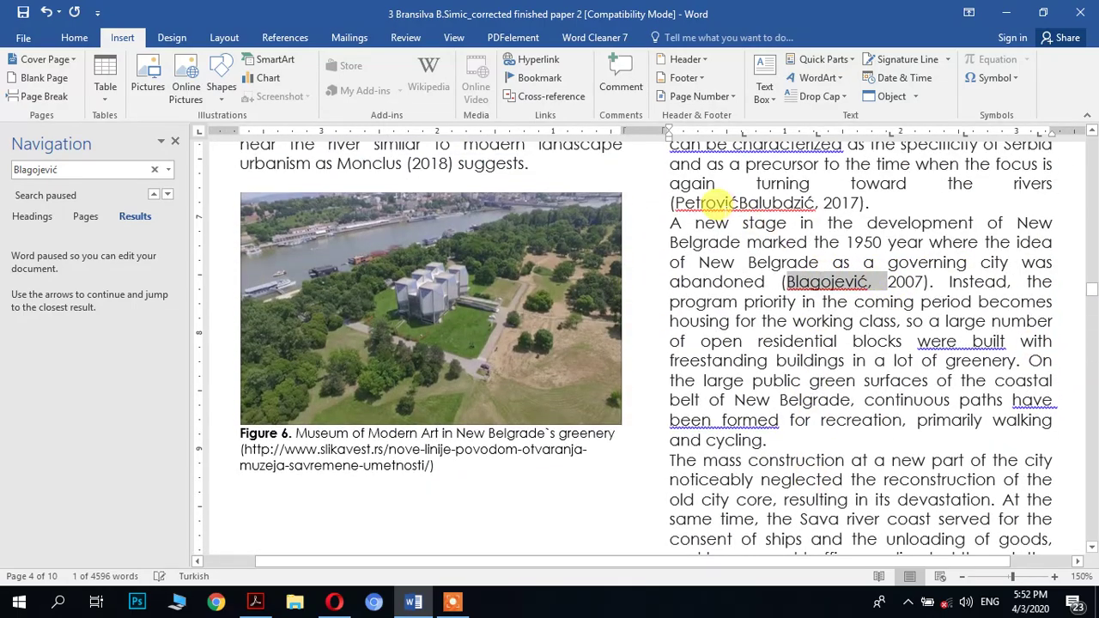
pyautogui.scroll(-15, 780, 349)
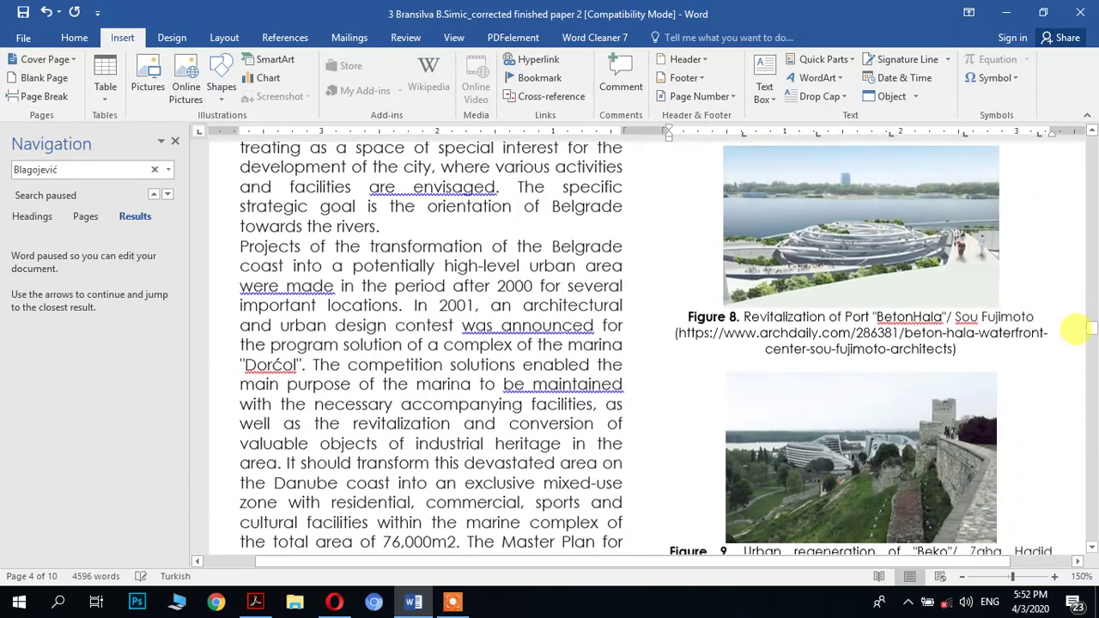
pyautogui.moveTo(1087, 329); pyautogui.dragTo(1087, 442)
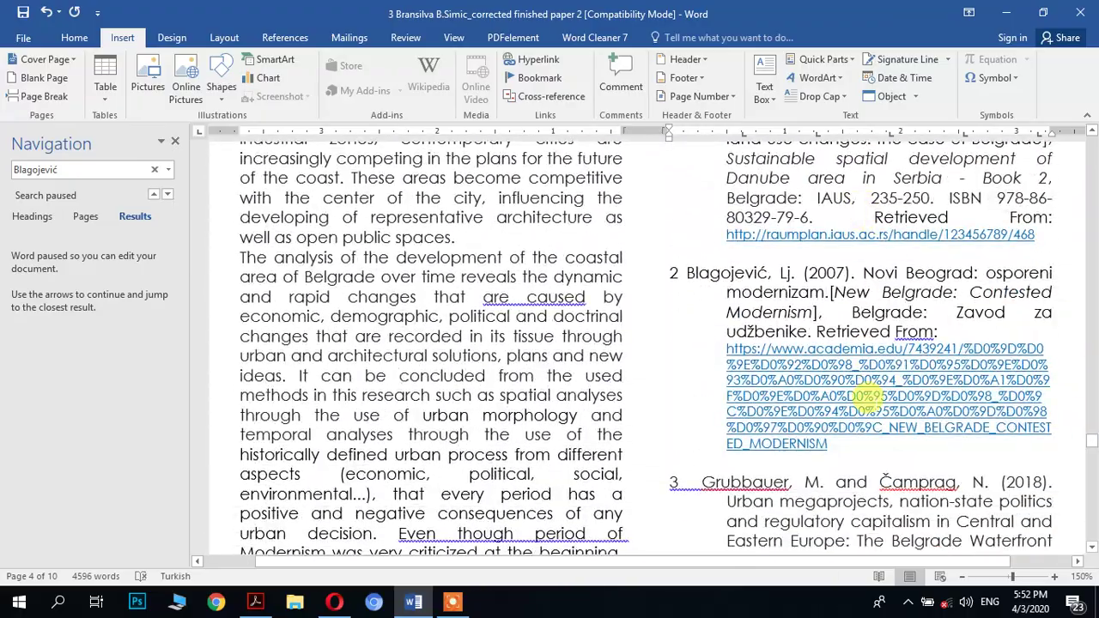
pyautogui.keyDown('ctrl'); pyautogui.scroll(-2, 858, 378); pyautogui.keyUp('ctrl')
pyautogui.scroll(-4, 795, 292)
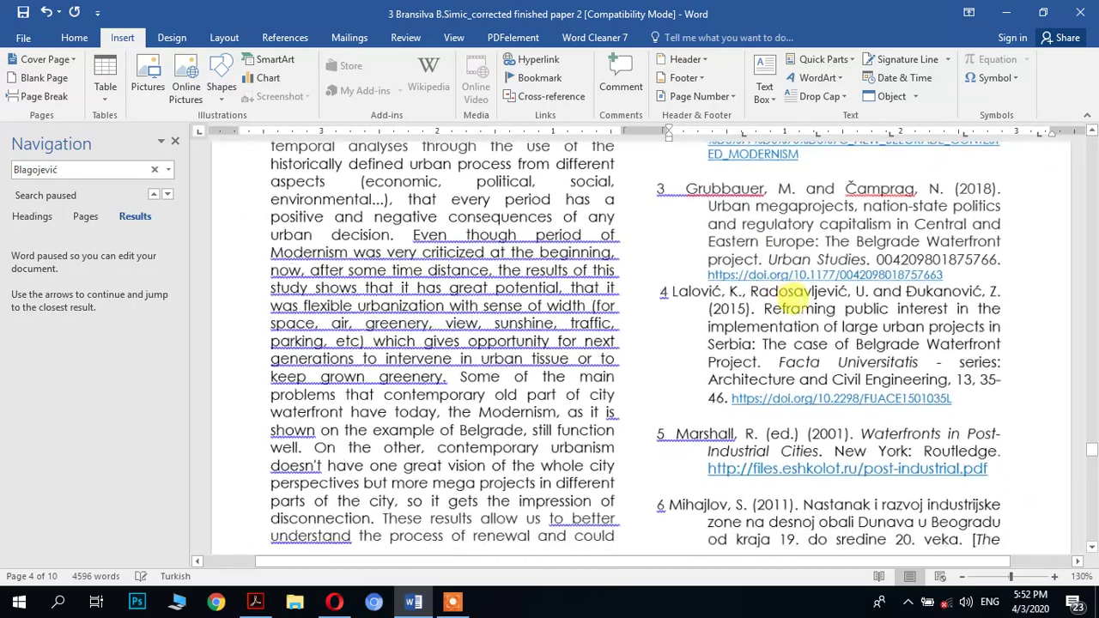
pyautogui.keyDown('ctrl'); pyautogui.scroll(-1, 794, 296); pyautogui.keyUp('ctrl')
pyautogui.scroll(1, 795, 309)
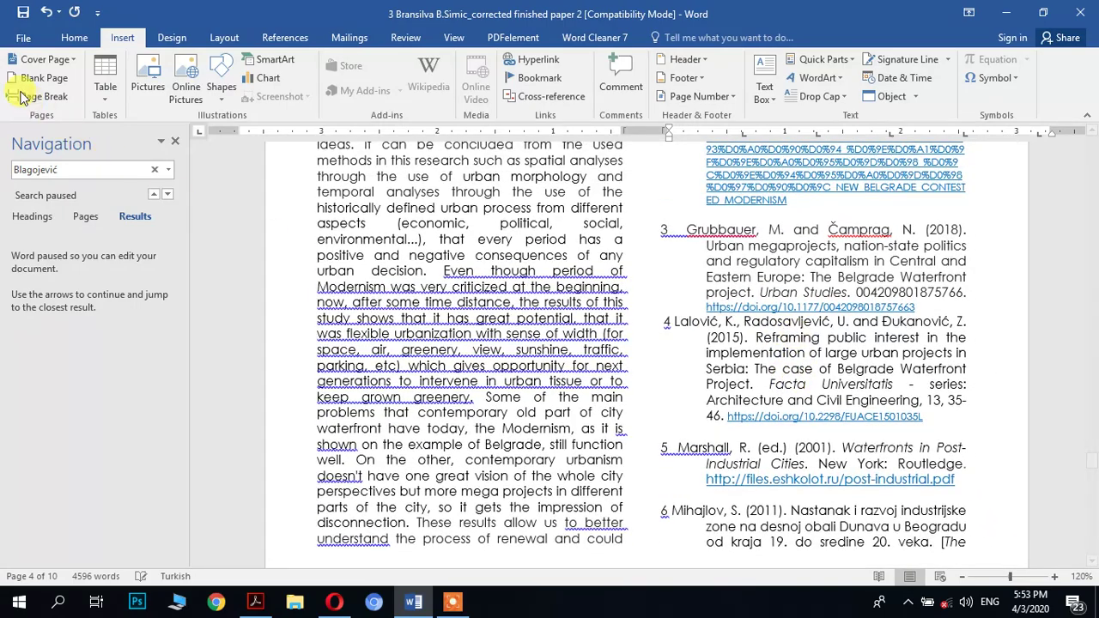
# Save a copy of the paper to the Desktop as a PDF named z4.
pyautogui.click(24, 37)
pyautogui.click(59, 196)
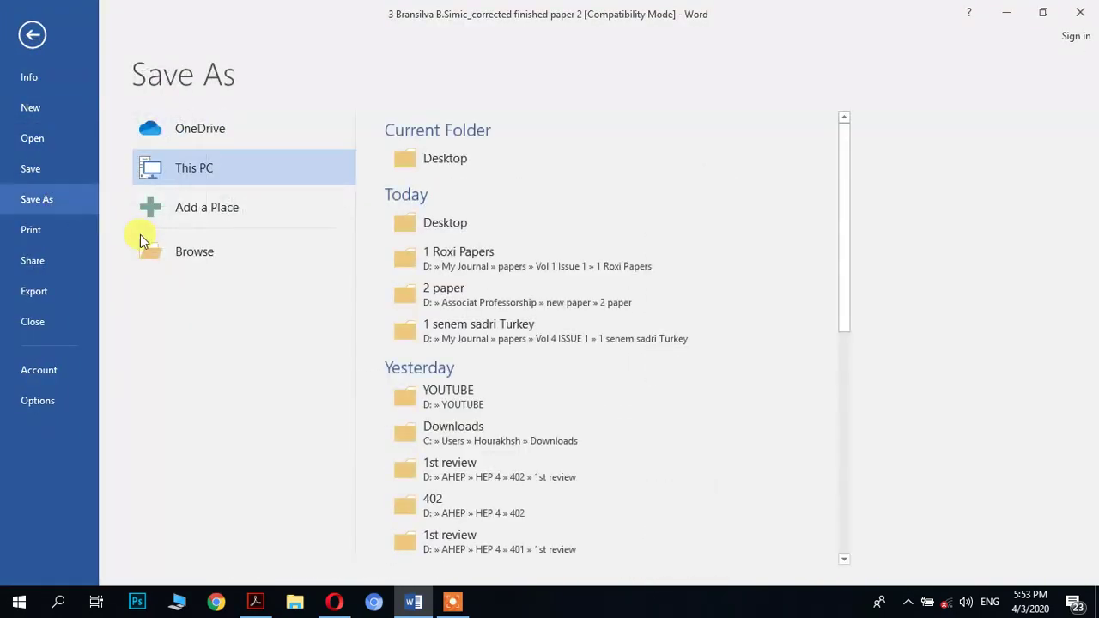
pyautogui.click(184, 257)
pyautogui.click(270, 433)
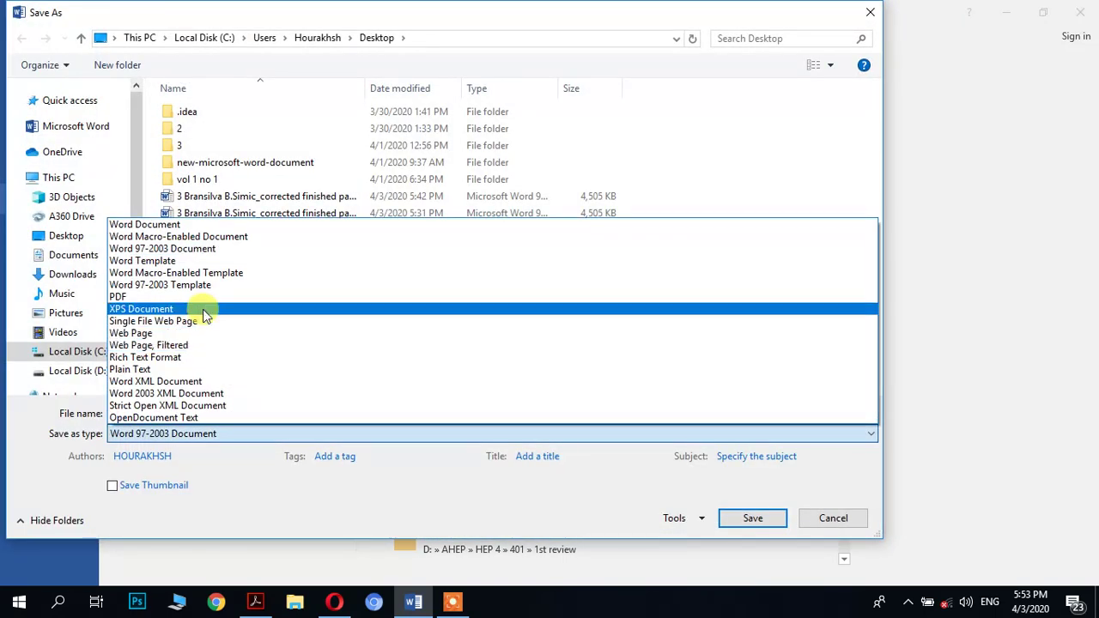
pyautogui.click(201, 297)
pyautogui.click(320, 409)
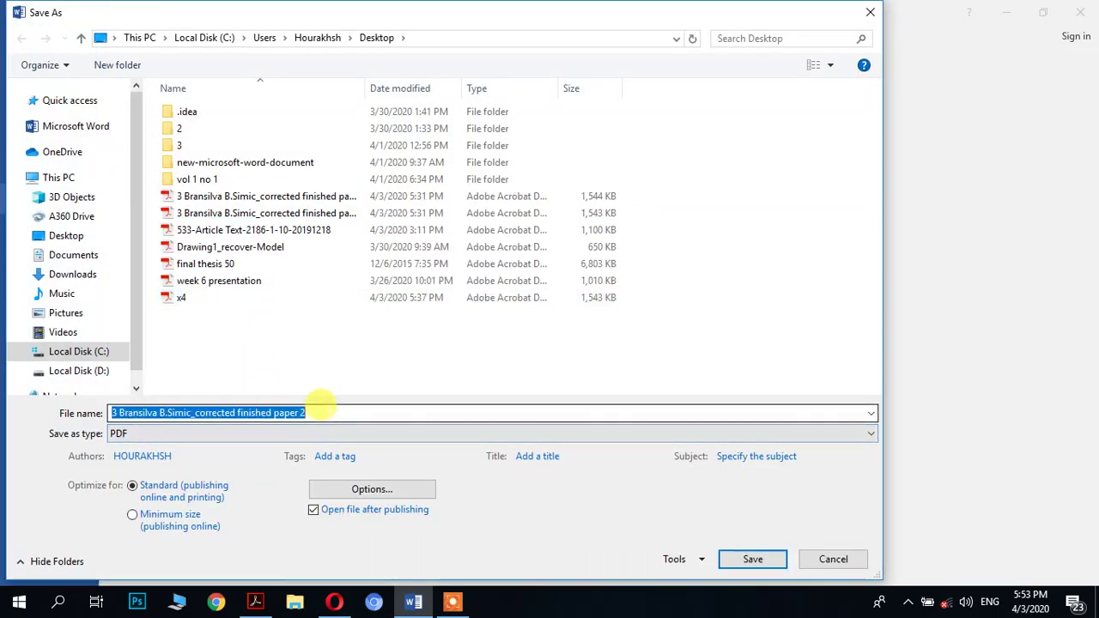
pyautogui.write('z')
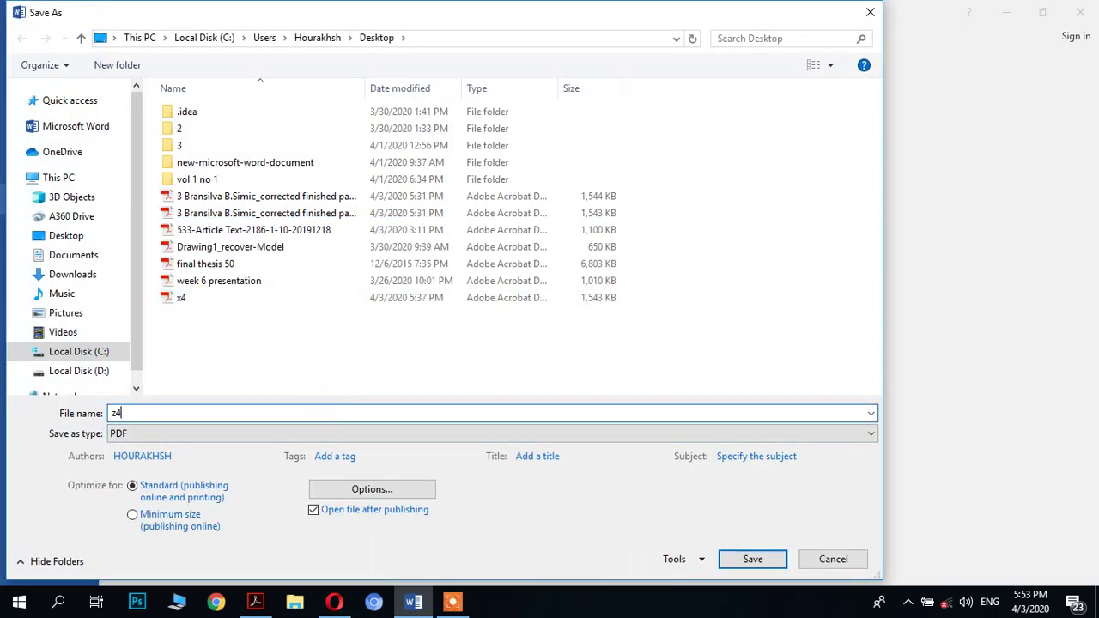
pyautogui.write('4')
pyautogui.click(747, 558)
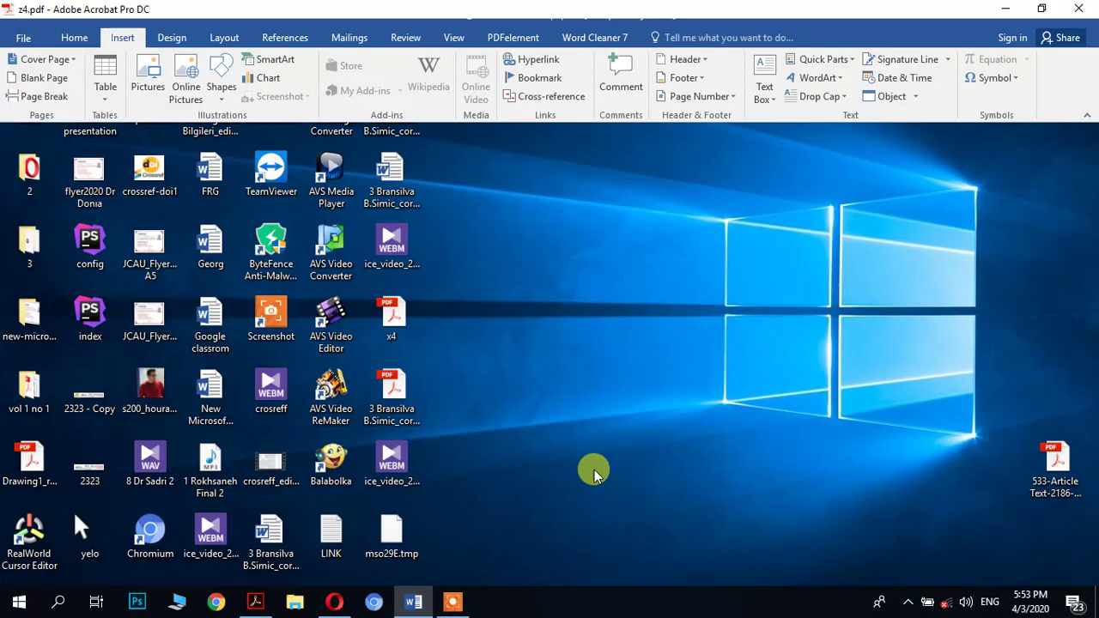
# In the exported PDF in Adobe Acrobat, follow the citation link after "commercial and trading center", check reference 1's year, and close the PDF.
pyautogui.scroll(-6, 760, 335)
pyautogui.scroll(-15, 754, 352)
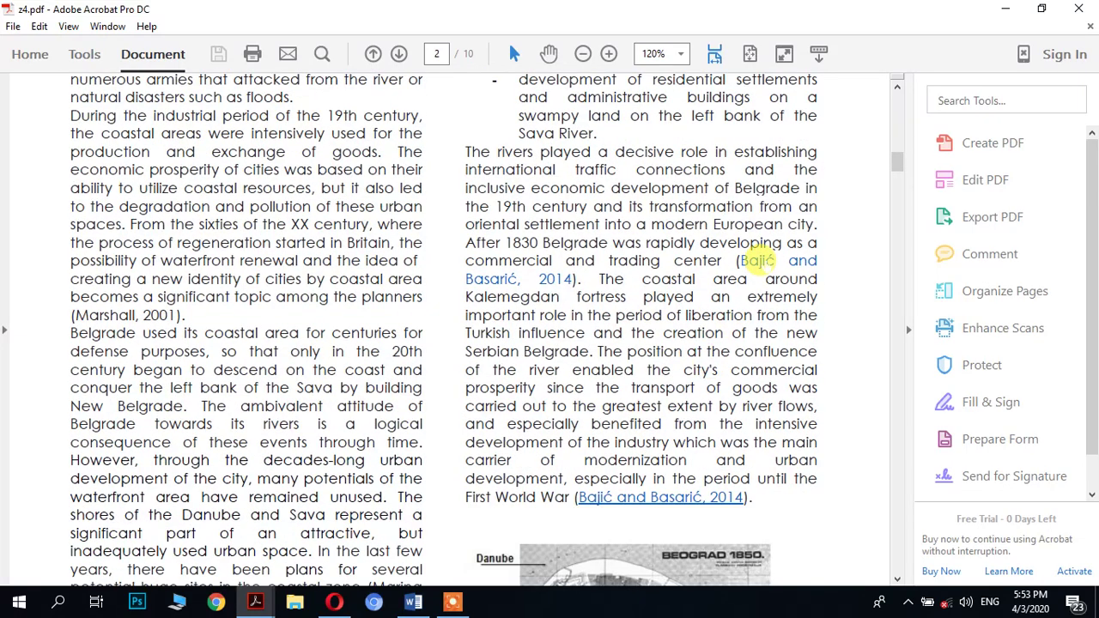
pyautogui.click(758, 260)
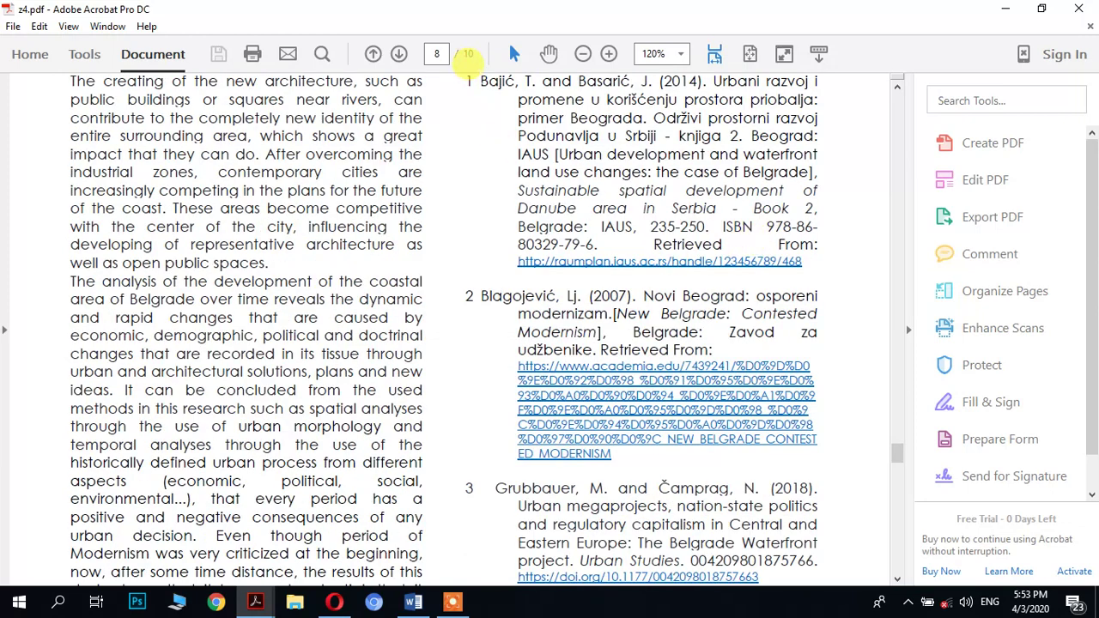
pyautogui.scroll(1, 490, 103)
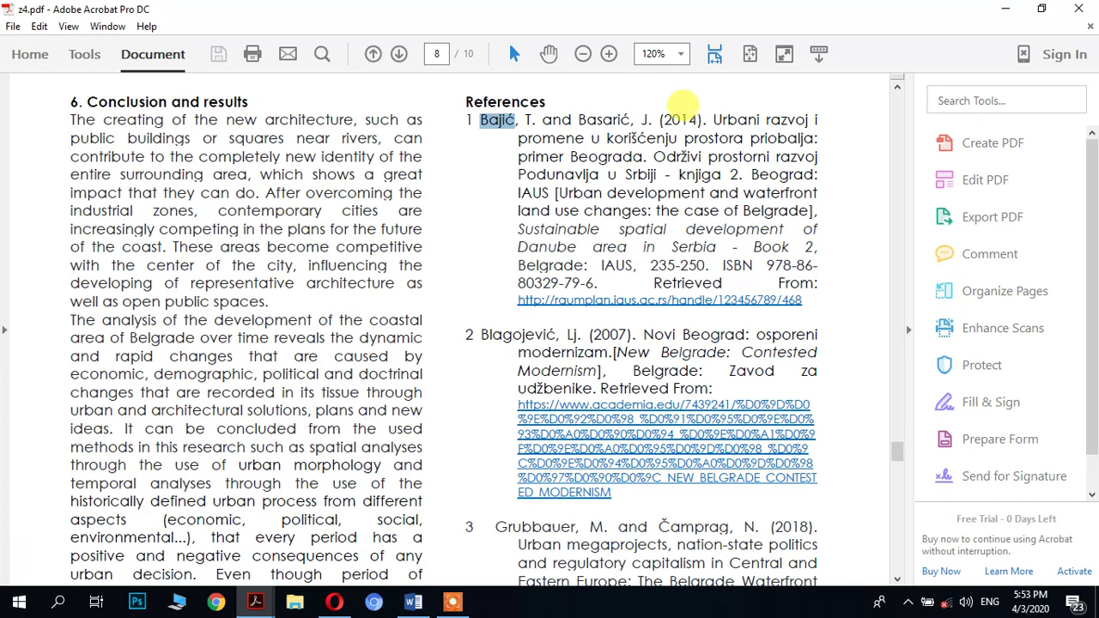
pyautogui.moveTo(693, 113); pyautogui.dragTo(646, 97)
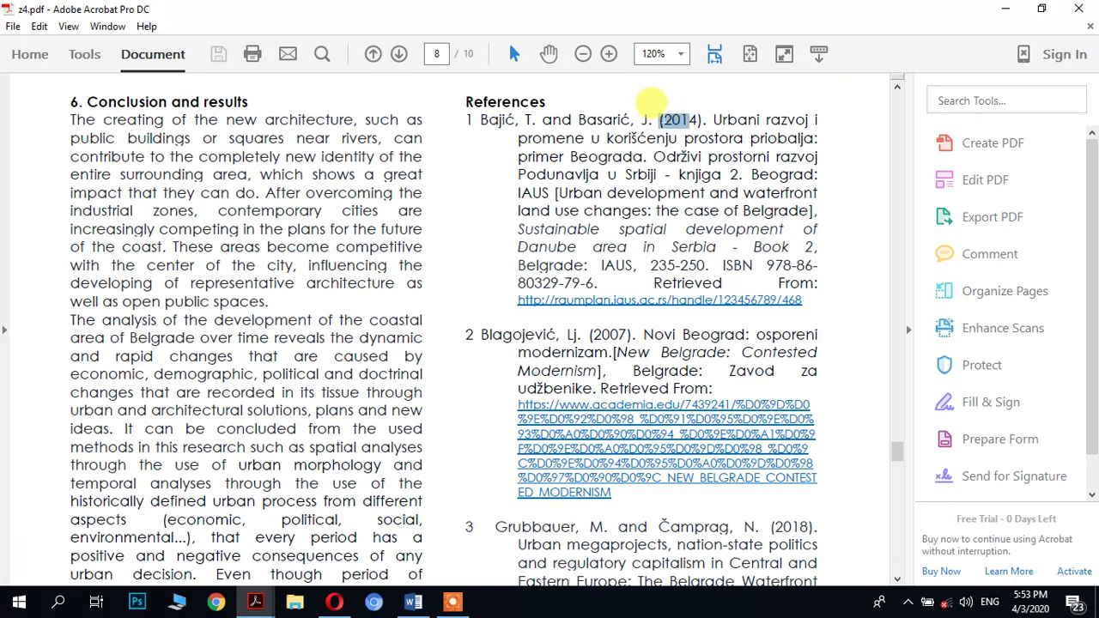
pyautogui.click(1081, 12)
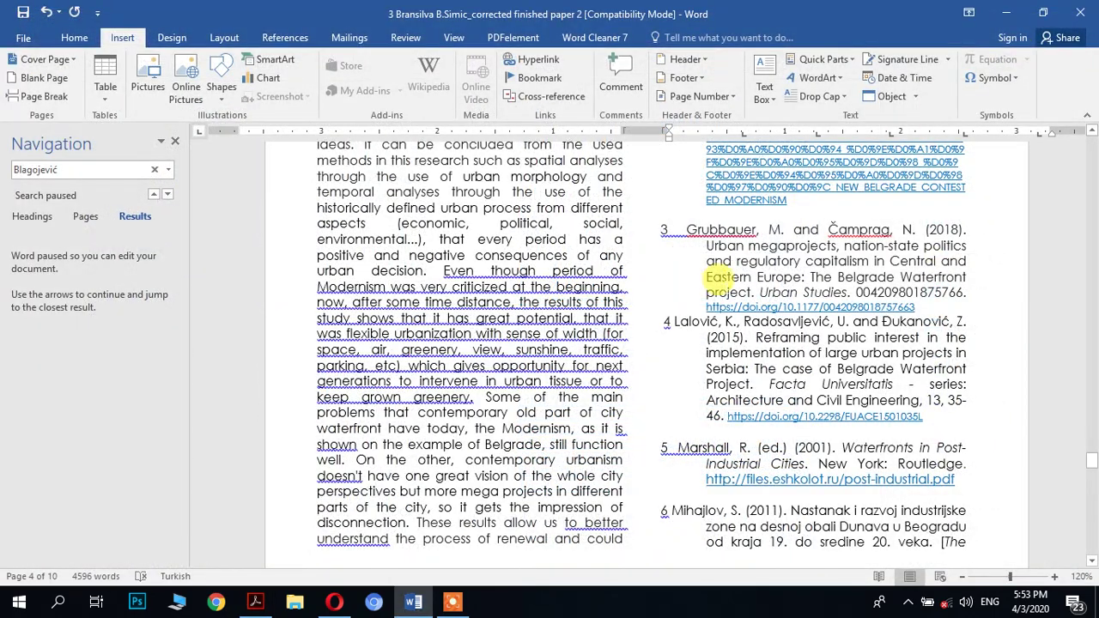
# Back in the Word document, delete the number 1 in front of the first entry in the reference list.
pyautogui.scroll(9, 613, 306)
pyautogui.scroll(2, 662, 329)
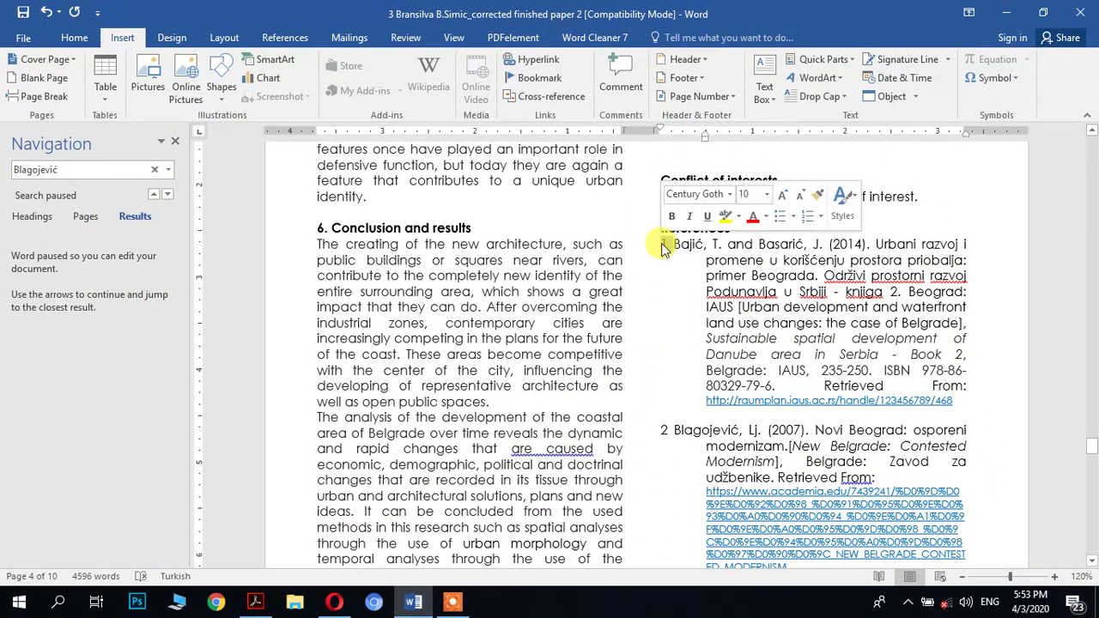
pyautogui.press('Delete')
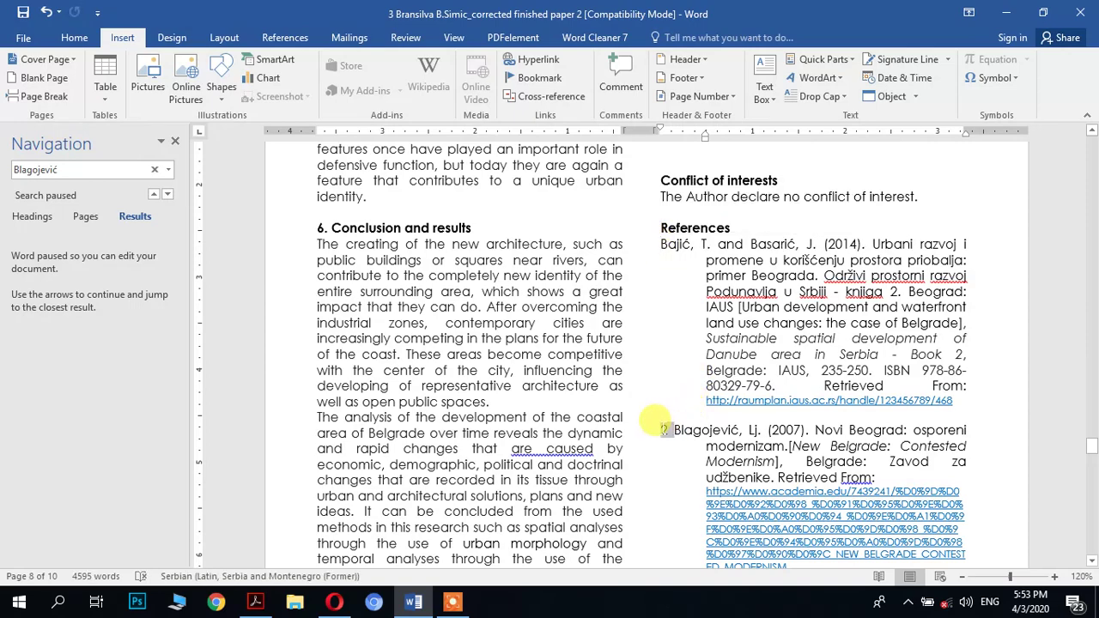
# Delete the numbers 2, 3 and 4 in front of the second, third and fourth entries in the reference list.
pyautogui.press('Delete')
pyautogui.scroll(-6, 643, 417)
pyautogui.doubleClick(663, 323)
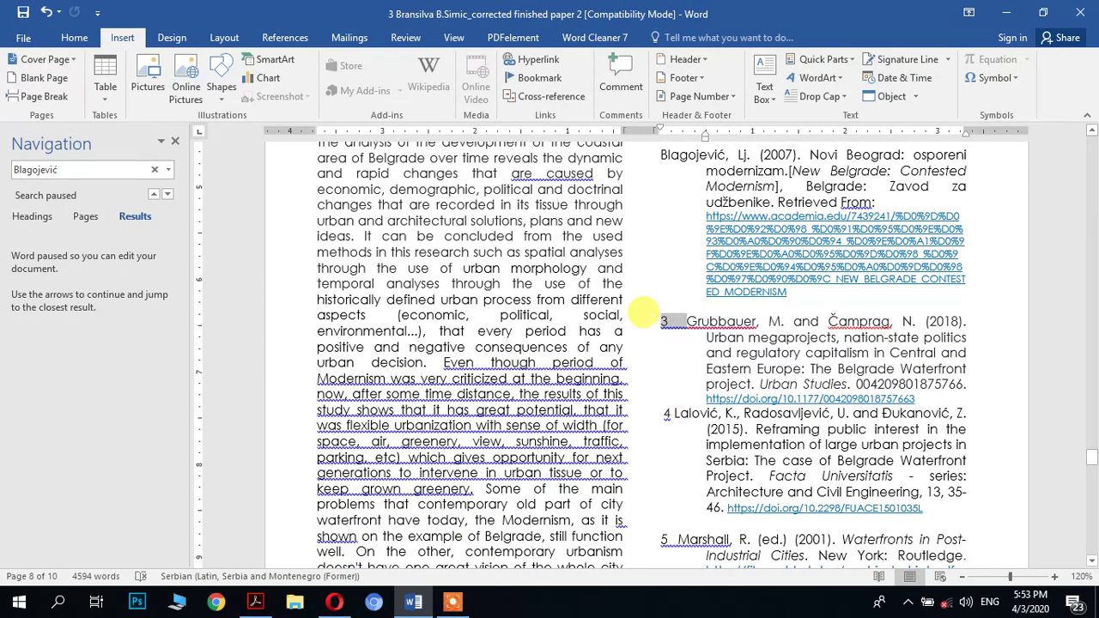
pyautogui.press('Delete')
pyautogui.scroll(-1, 646, 335)
pyautogui.doubleClick(667, 367)
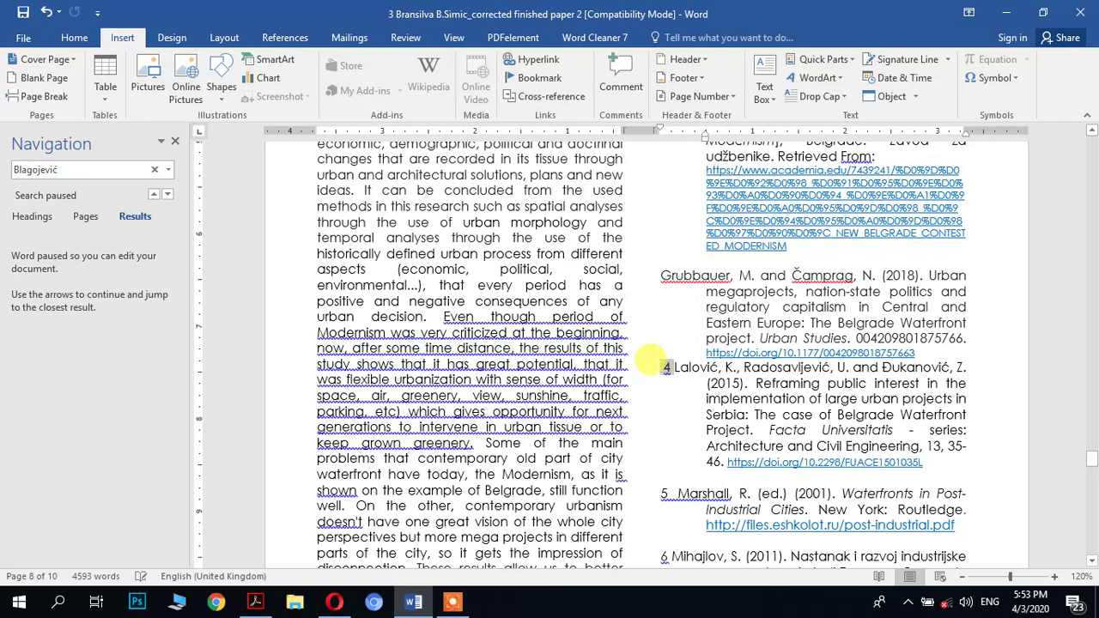
pyautogui.press('Delete')
# Delete the numbers 5, 6 and 7 in front of the next three reference entries, continuing onto the following page.
pyautogui.scroll(-2, 650, 369)
pyautogui.doubleClick(662, 401)
pyautogui.press('Delete')
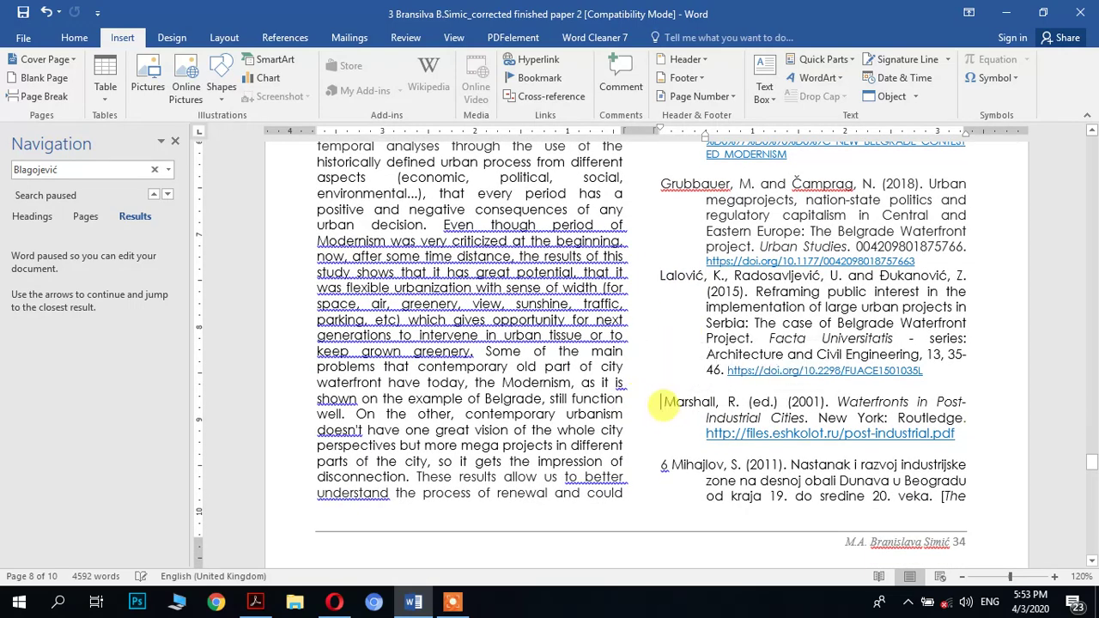
pyautogui.doubleClick(663, 465)
pyautogui.press('Delete')
pyautogui.scroll(-8, 652, 451)
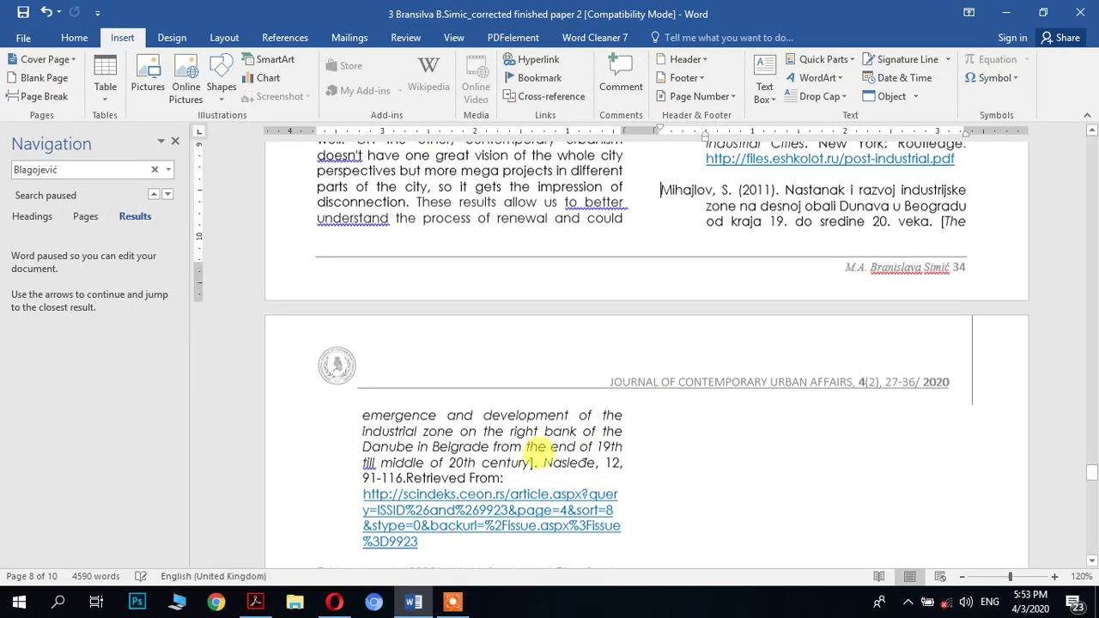
pyautogui.doubleClick(319, 480)
pyautogui.press('Delete')
# Delete the numbers 8, 9 and 10 in front of their entries in the reference list.
pyautogui.scroll(-4, 319, 447)
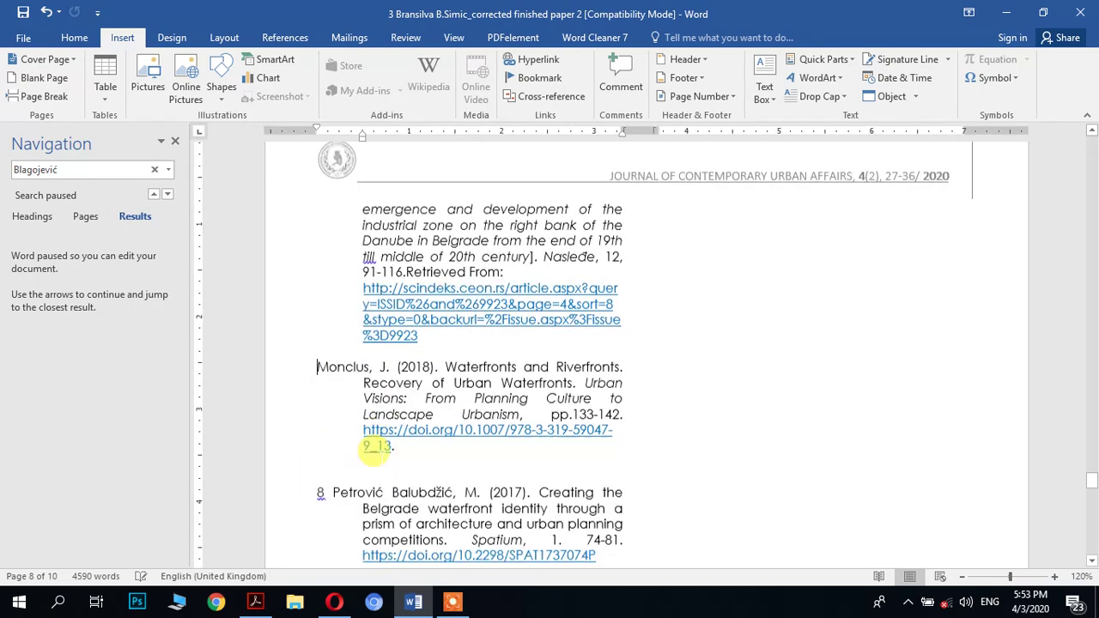
pyautogui.doubleClick(320, 423)
pyautogui.press('Delete')
pyautogui.scroll(-2, 316, 421)
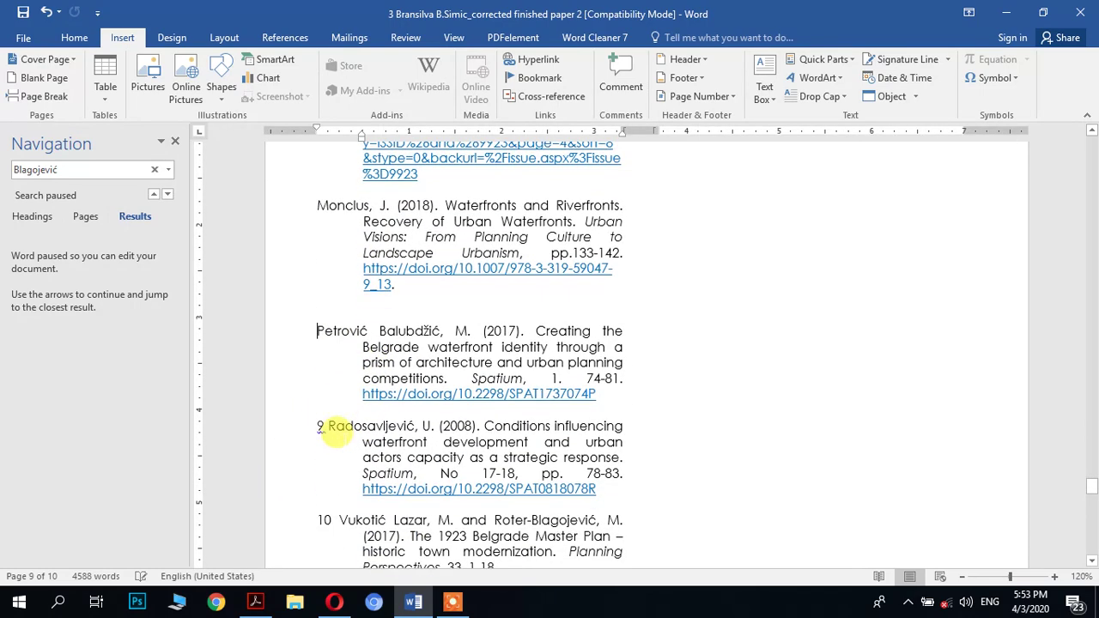
pyautogui.doubleClick(319, 426)
pyautogui.press('Delete')
pyautogui.scroll(-2, 292, 421)
pyautogui.doubleClick(321, 418)
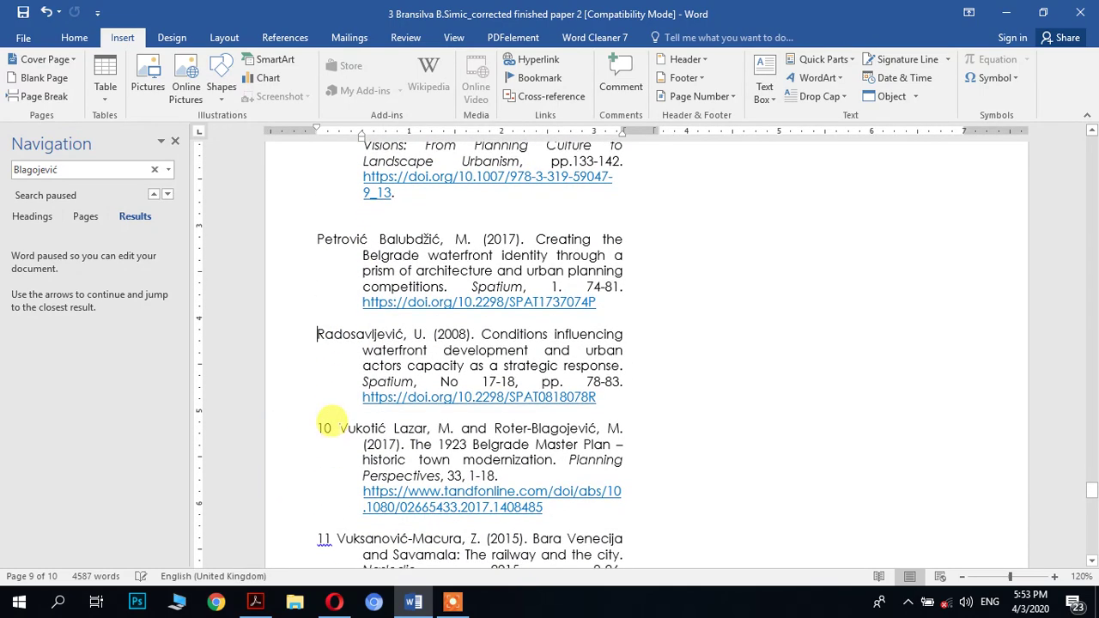
pyautogui.press('Delete')
# Delete the numbers 11 and 12 in front of the last two entries in the reference list.
pyautogui.scroll(-3, 327, 418)
pyautogui.doubleClick(323, 401)
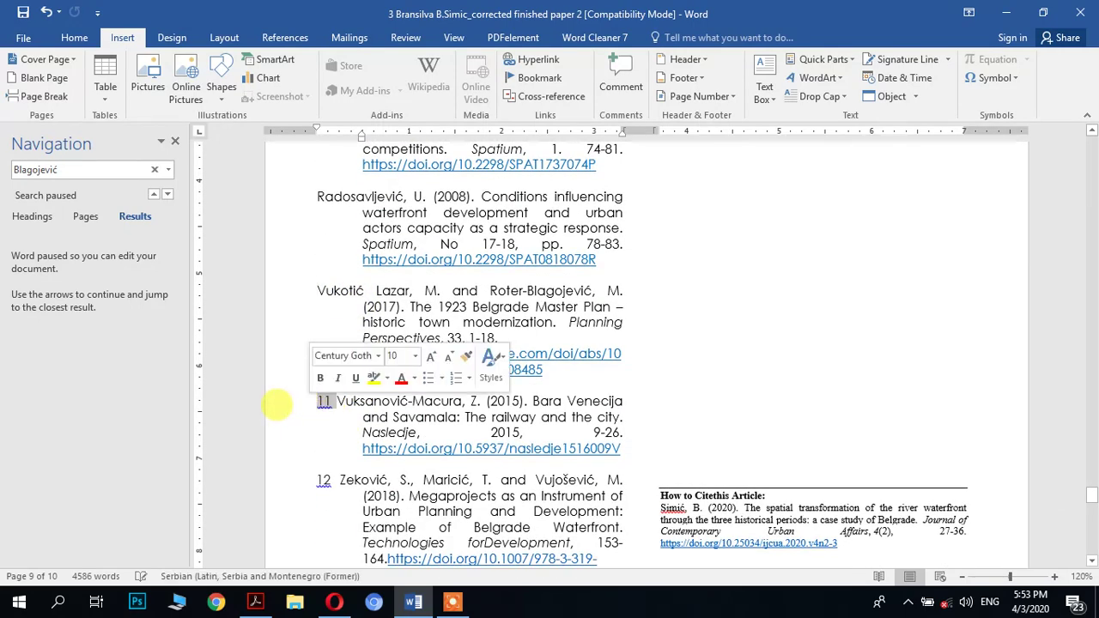
pyautogui.press('Delete')
pyautogui.scroll(-2, 327, 404)
pyautogui.press('Delete')
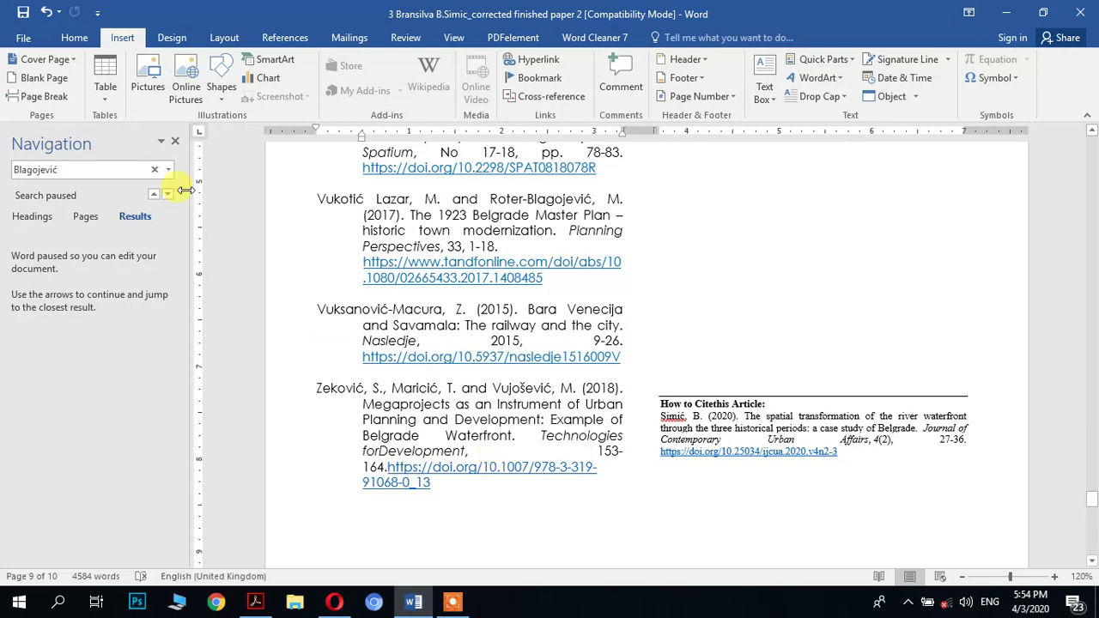
# Save the paper to the Desktop as a Word 97-2003 document, changing the number that ends its file name to 6.
pyautogui.click(24, 12)
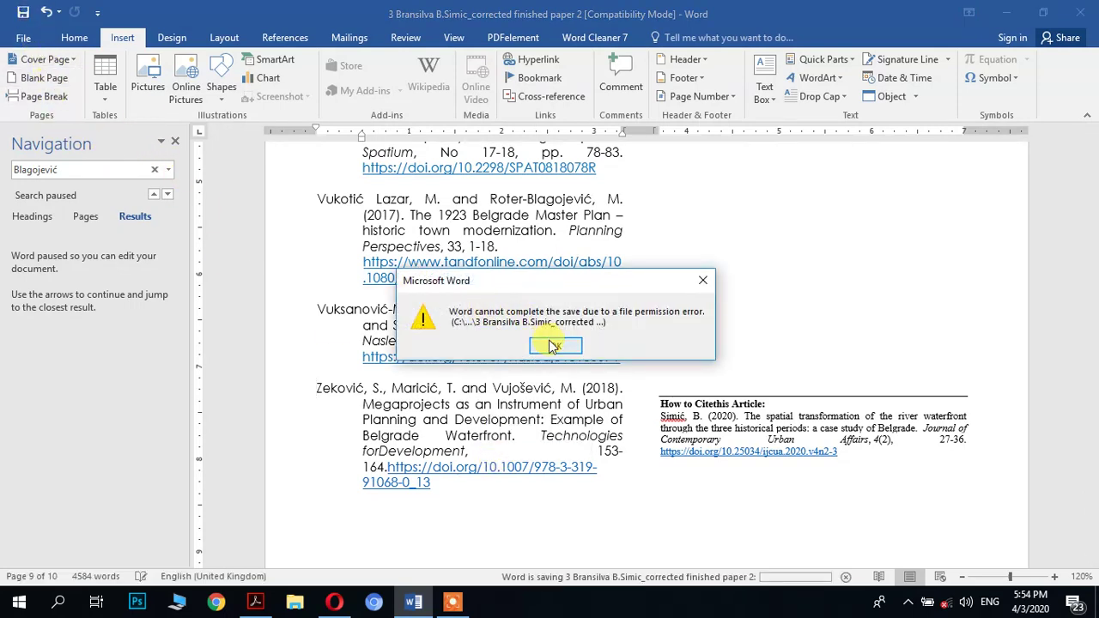
pyautogui.click(550, 345)
pyautogui.click(522, 346)
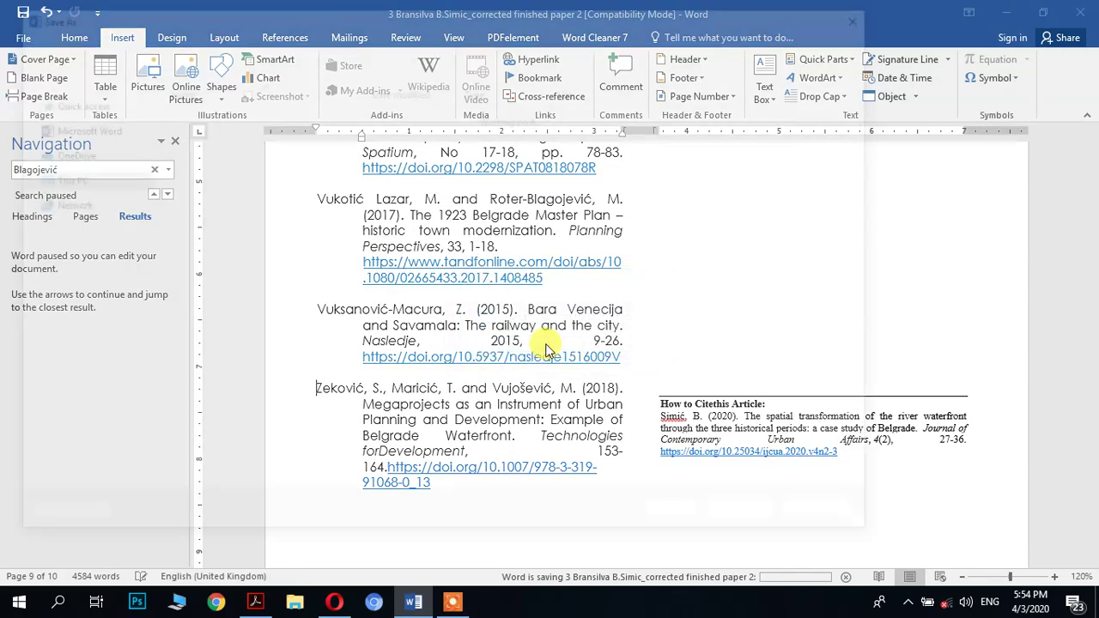
pyautogui.click(377, 412)
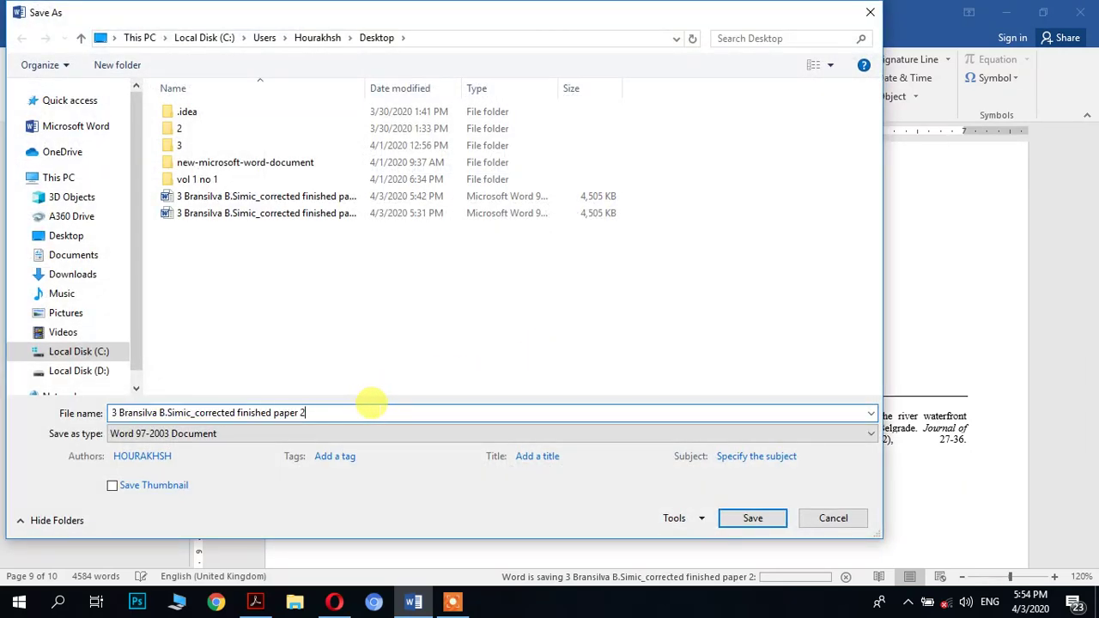
pyautogui.press('BackSpace')
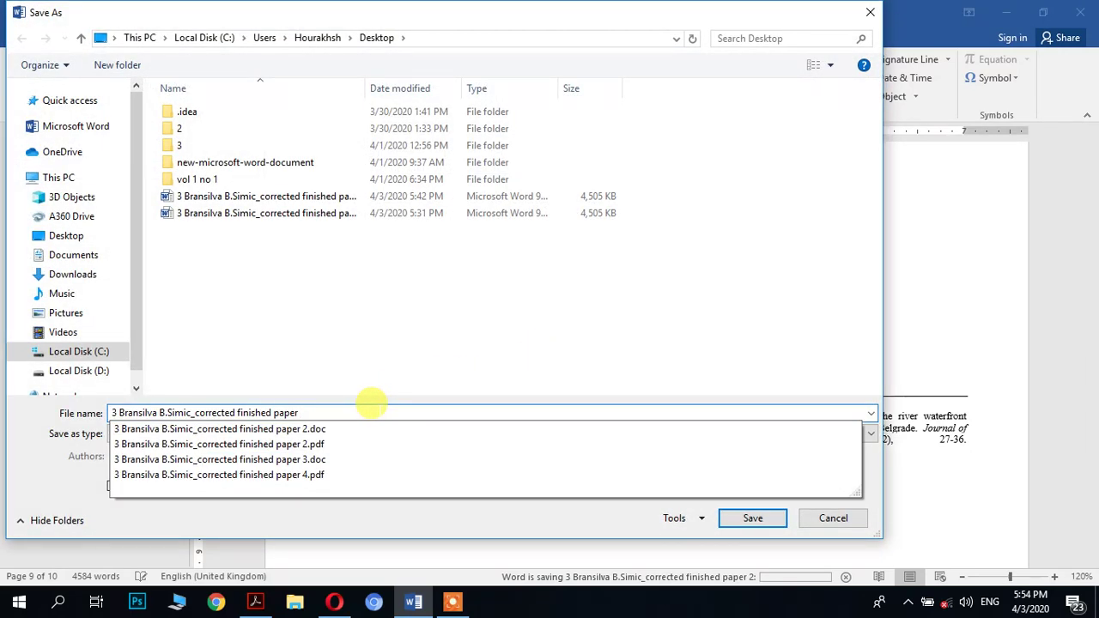
pyautogui.write('4')
pyautogui.press('BackSpace')
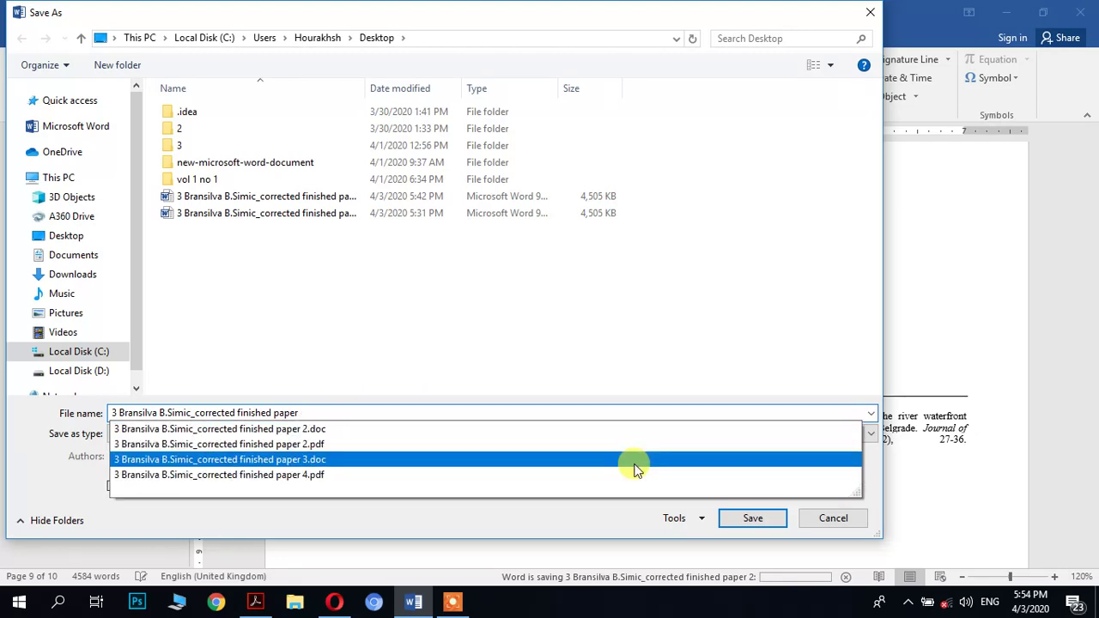
pyautogui.write('6')
pyautogui.click(773, 531)
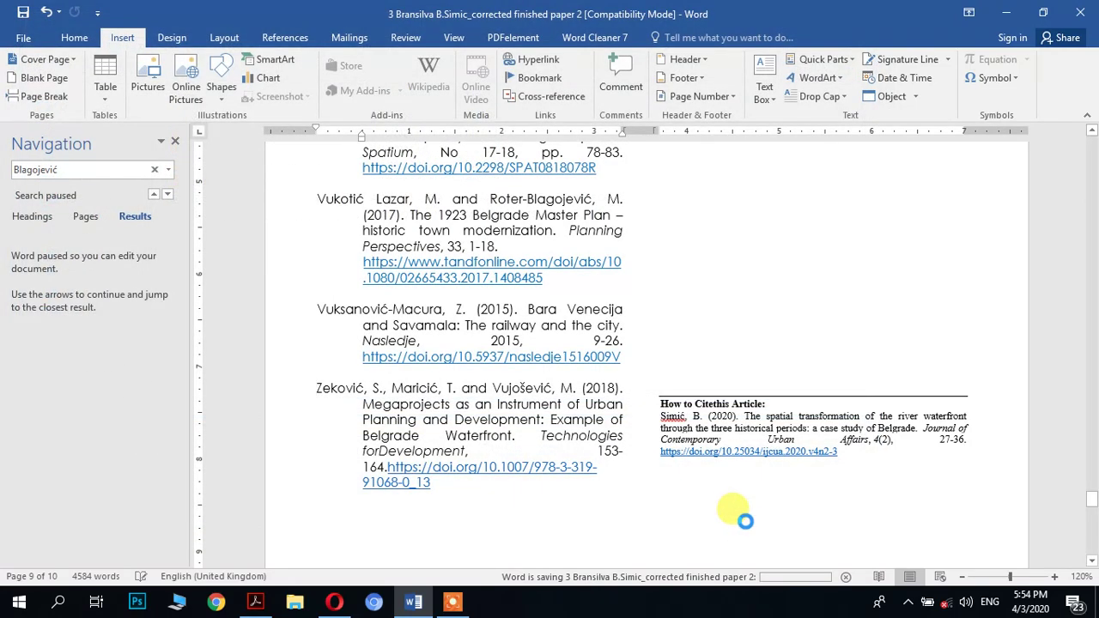